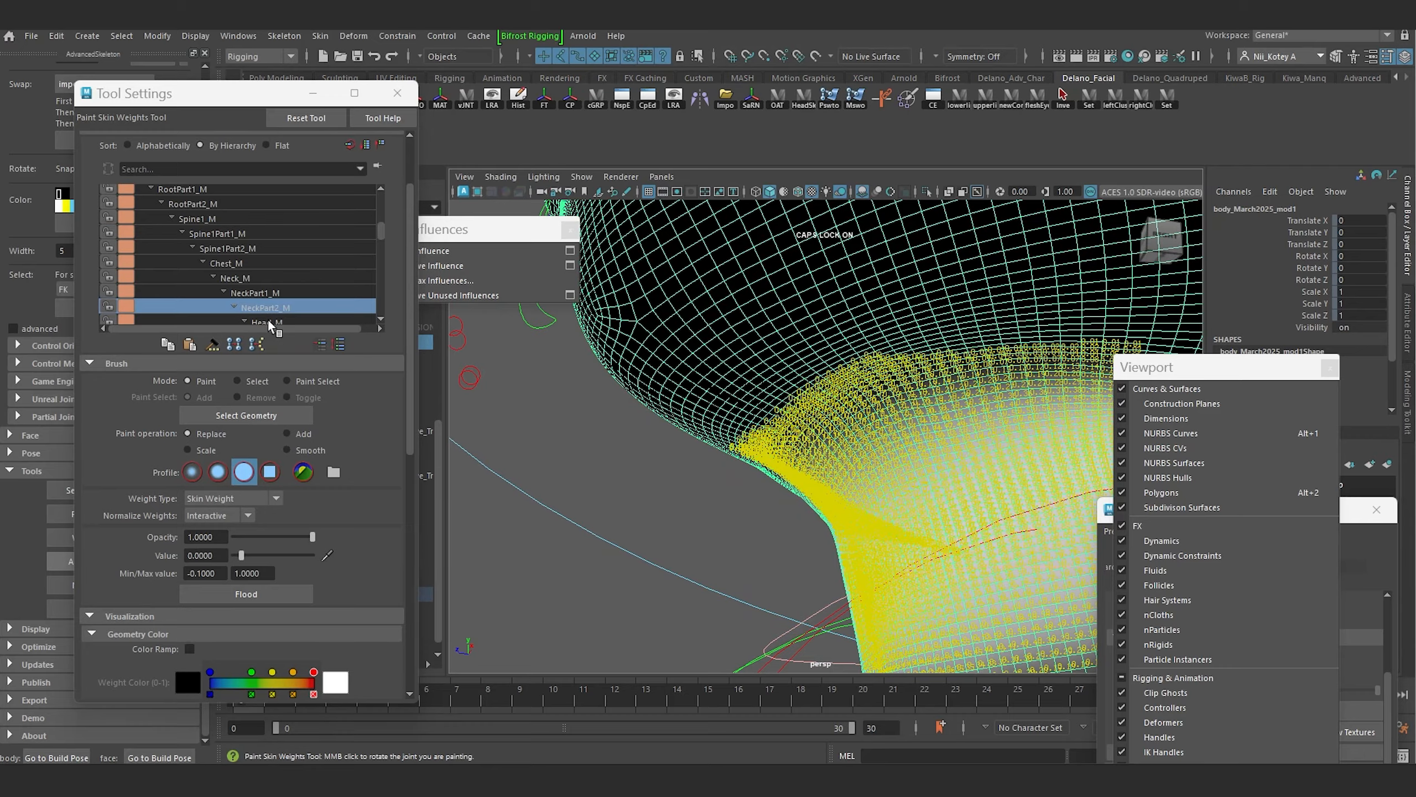
Step: Examine the skin weights of the head, neck, chest and Spine1Part2_M influences around the chin and throat
left_click(268, 323)
mouse_move(615, 376)
left_mouse_down("alt")
mouse_move(772, 374)
mouse_move(706, 426)
mouse_move(723, 377)
left_mouse_up("alt")
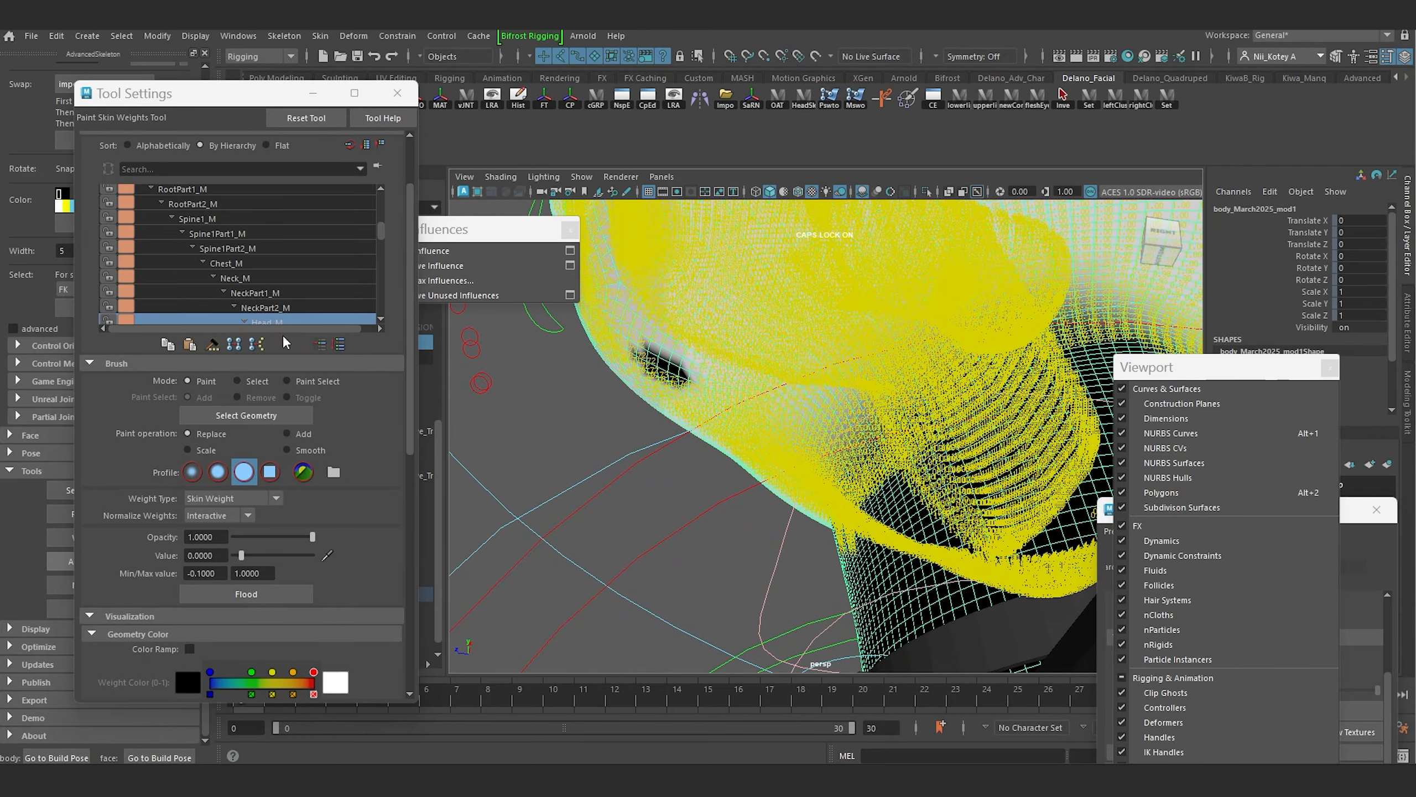
left_click(264, 309)
left_click(261, 293)
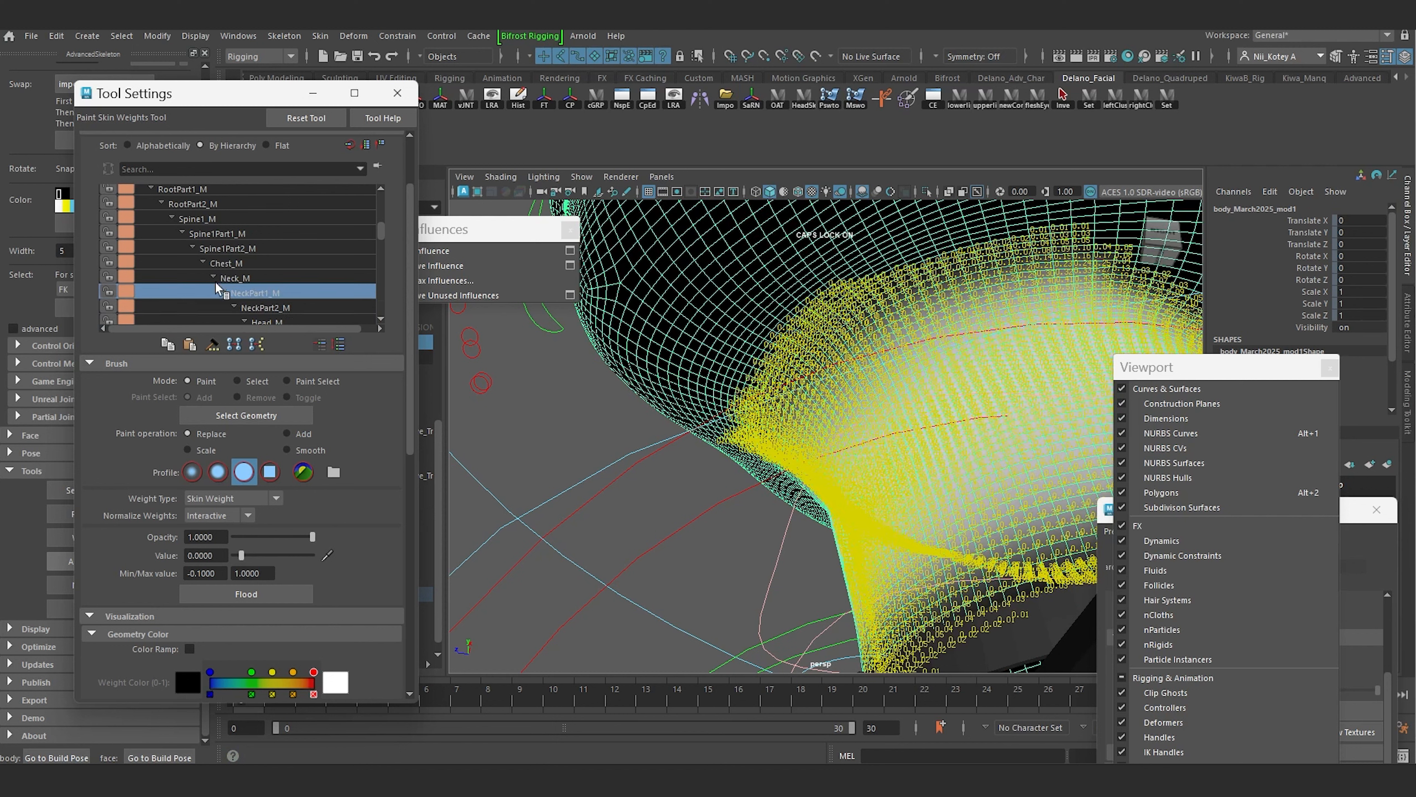
left_click(237, 279)
left_click(228, 263)
left_click(226, 247)
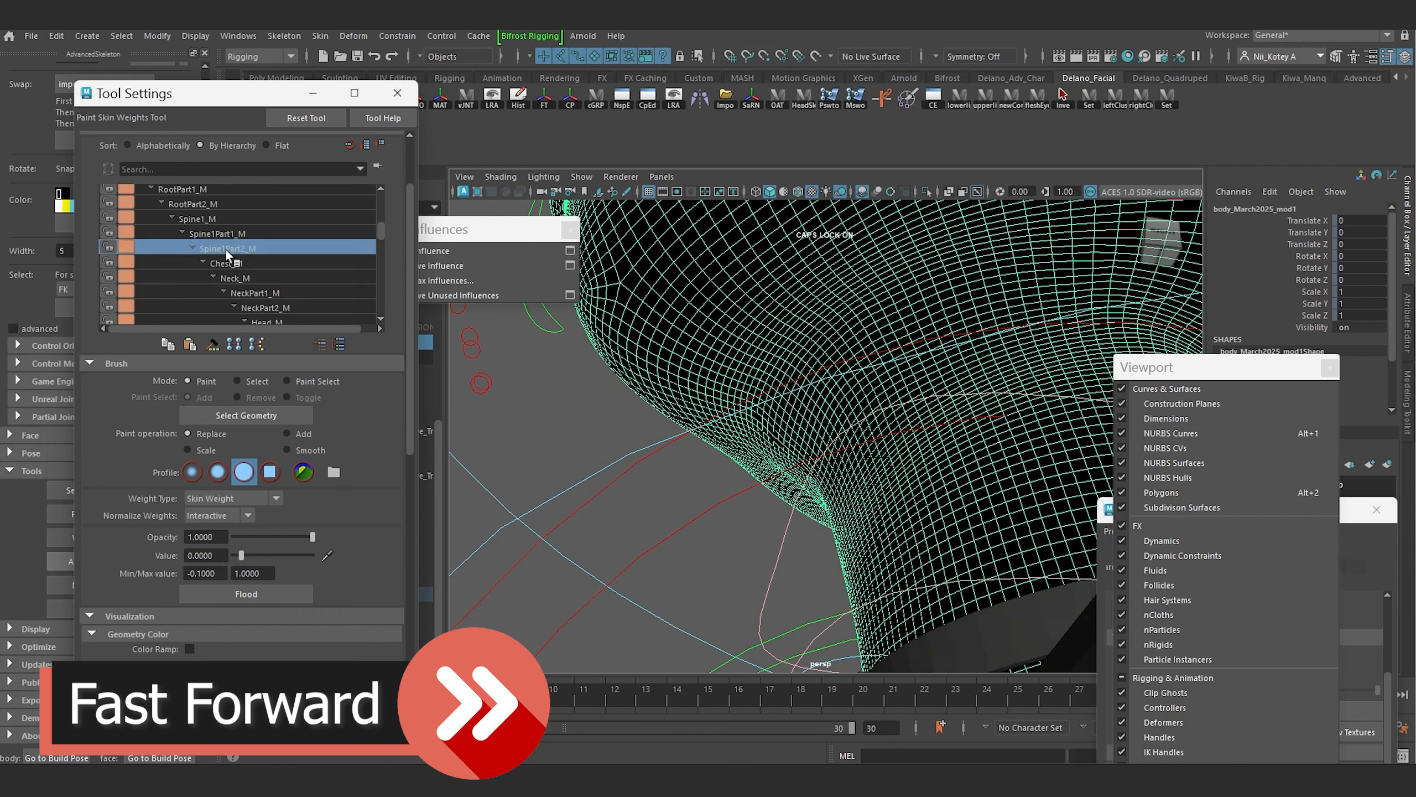
left_click(252, 306)
scroll(253, 307, "down", 1)
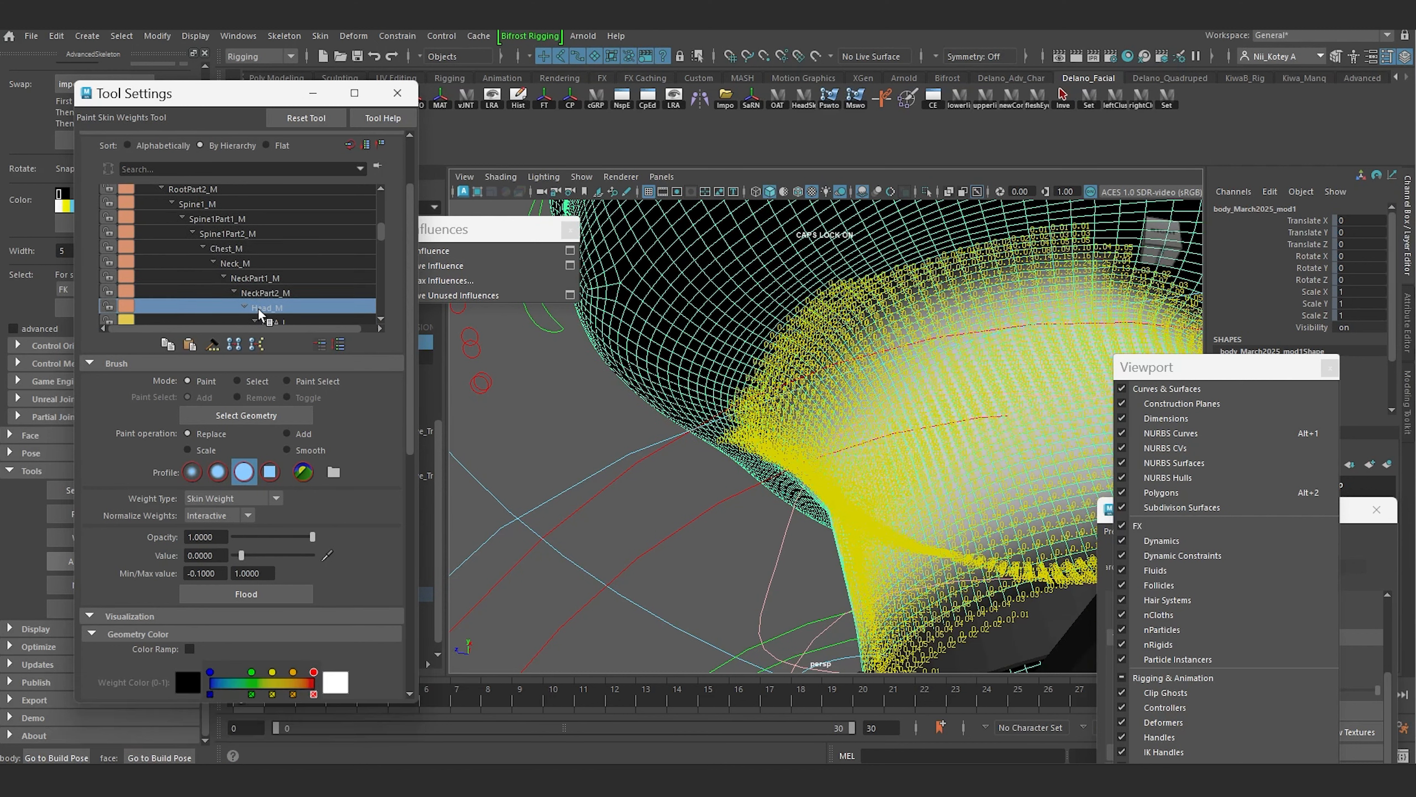
Step: Paint Head_M weights with value 1 over the dark patch under the chin, and display the NeckPart2_M weights
left_click(258, 308)
mouse_move(670, 374)
left_mouse_down("alt")
mouse_move(742, 279)
mouse_move(657, 364)
mouse_move(688, 391)
left_mouse_up("alt")
right_click_drag(654, 397, 744, 526, "alt")
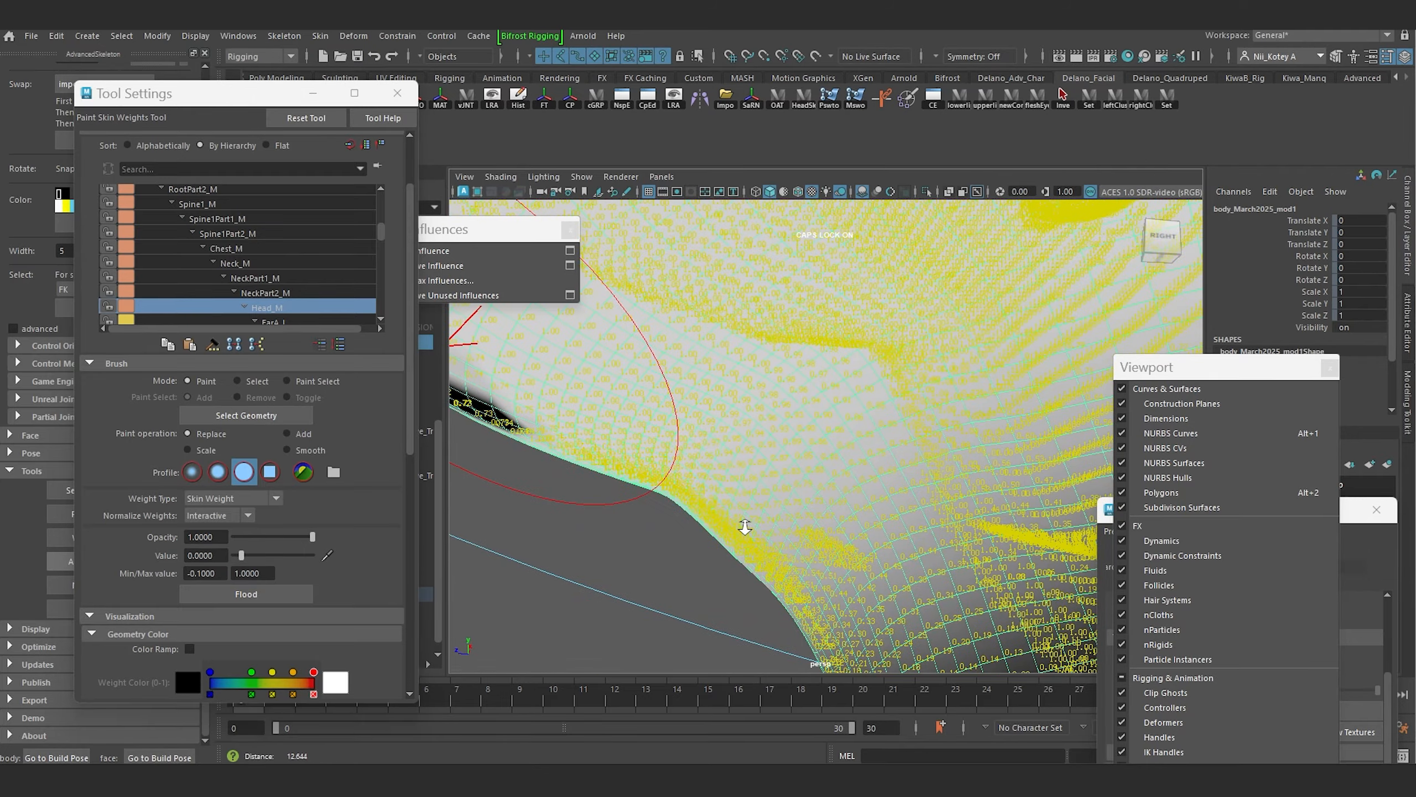
left_click_drag(692, 433, 778, 404, "alt")
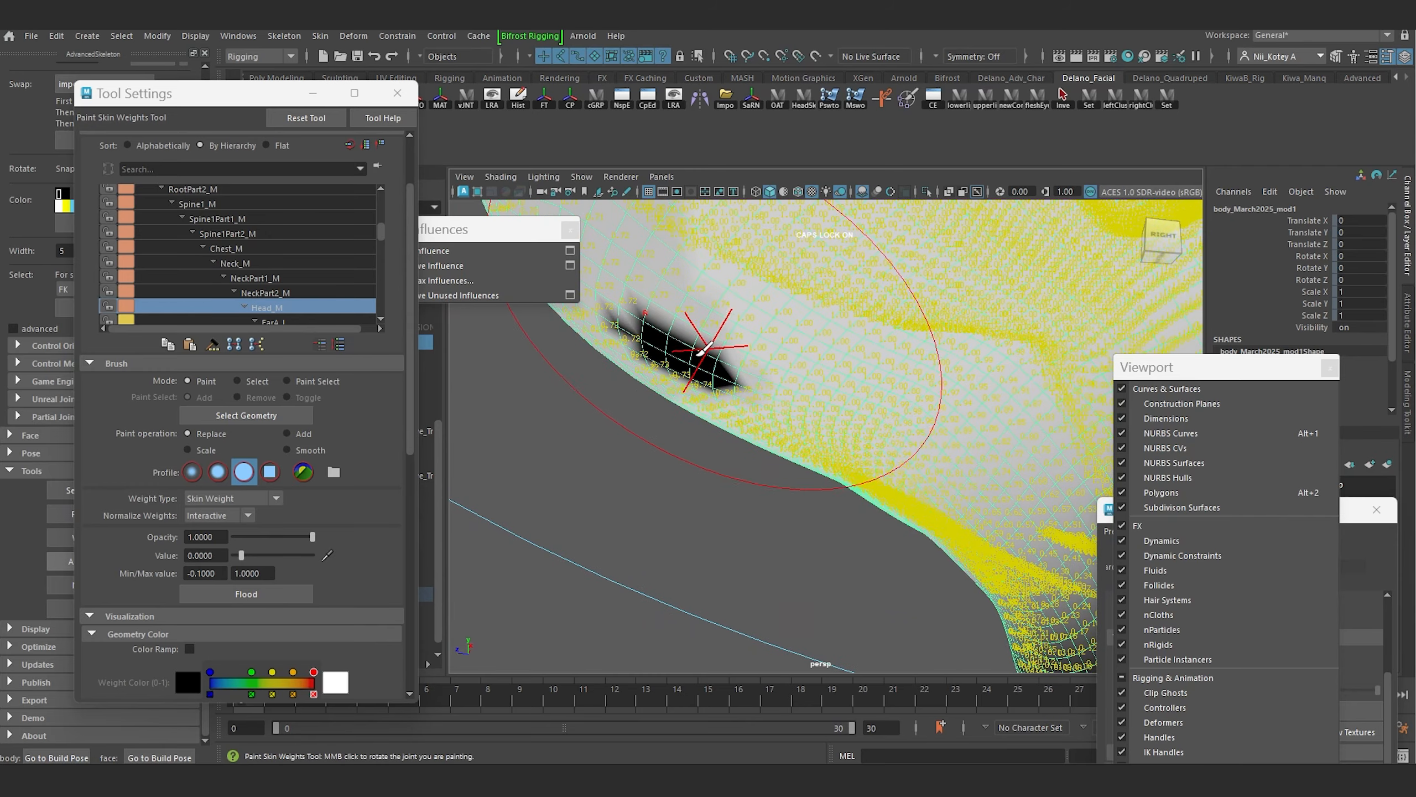
left_click_drag(241, 555, 315, 554)
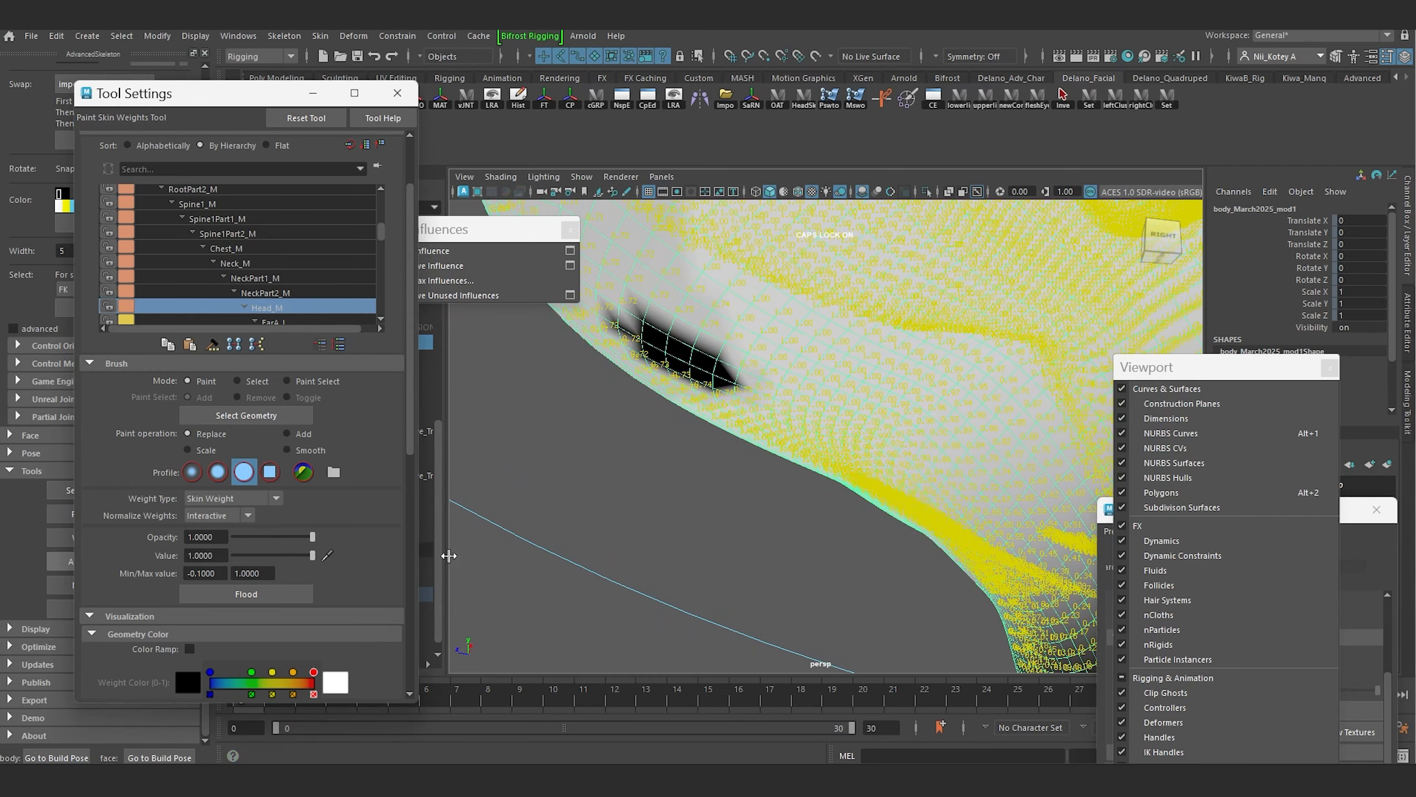
mouse_move(720, 364)
left_mouse_down()
mouse_move(619, 380)
mouse_move(638, 383)
left_mouse_up()
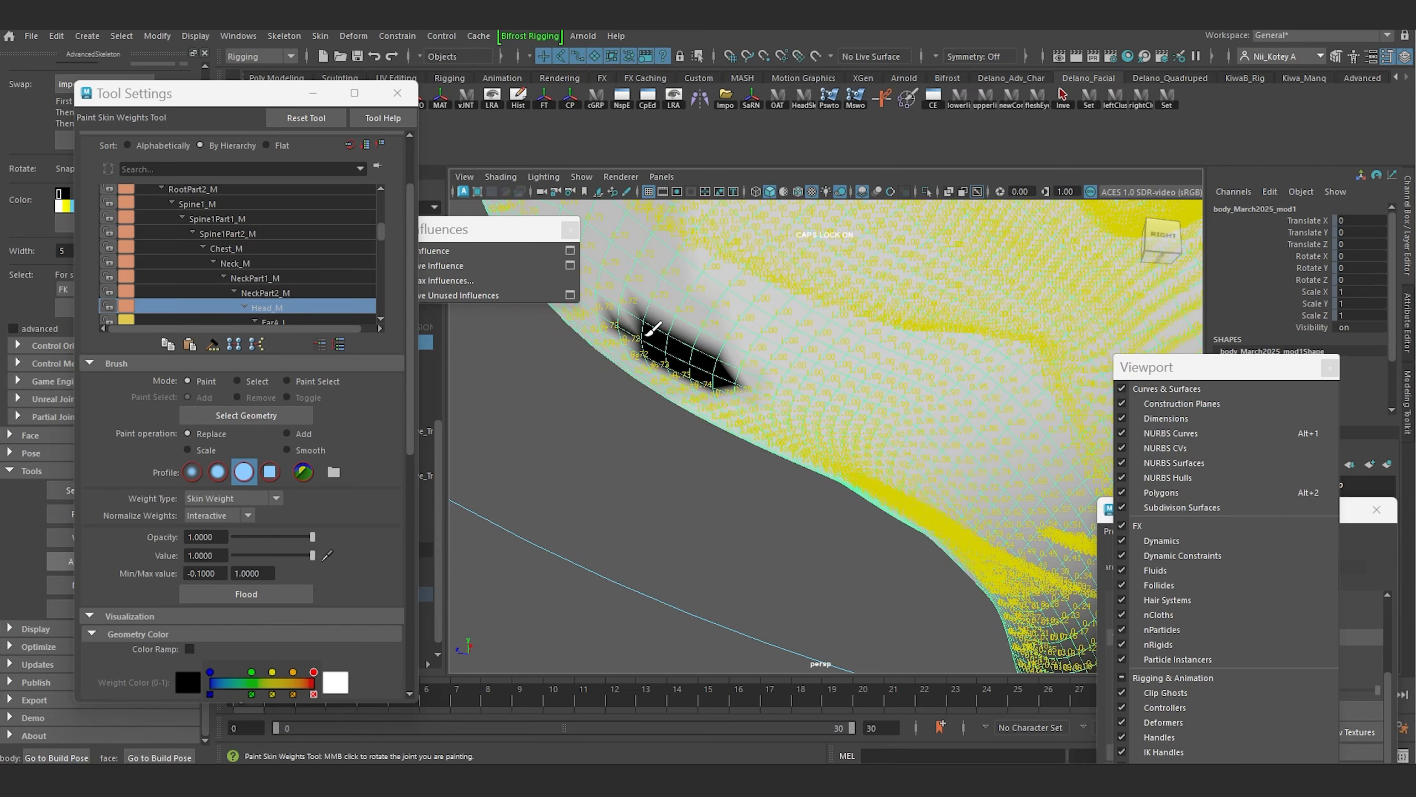
mouse_move(652, 329)
left_mouse_down()
mouse_move(608, 318)
mouse_move(676, 362)
mouse_move(629, 414)
mouse_move(641, 418)
left_mouse_up()
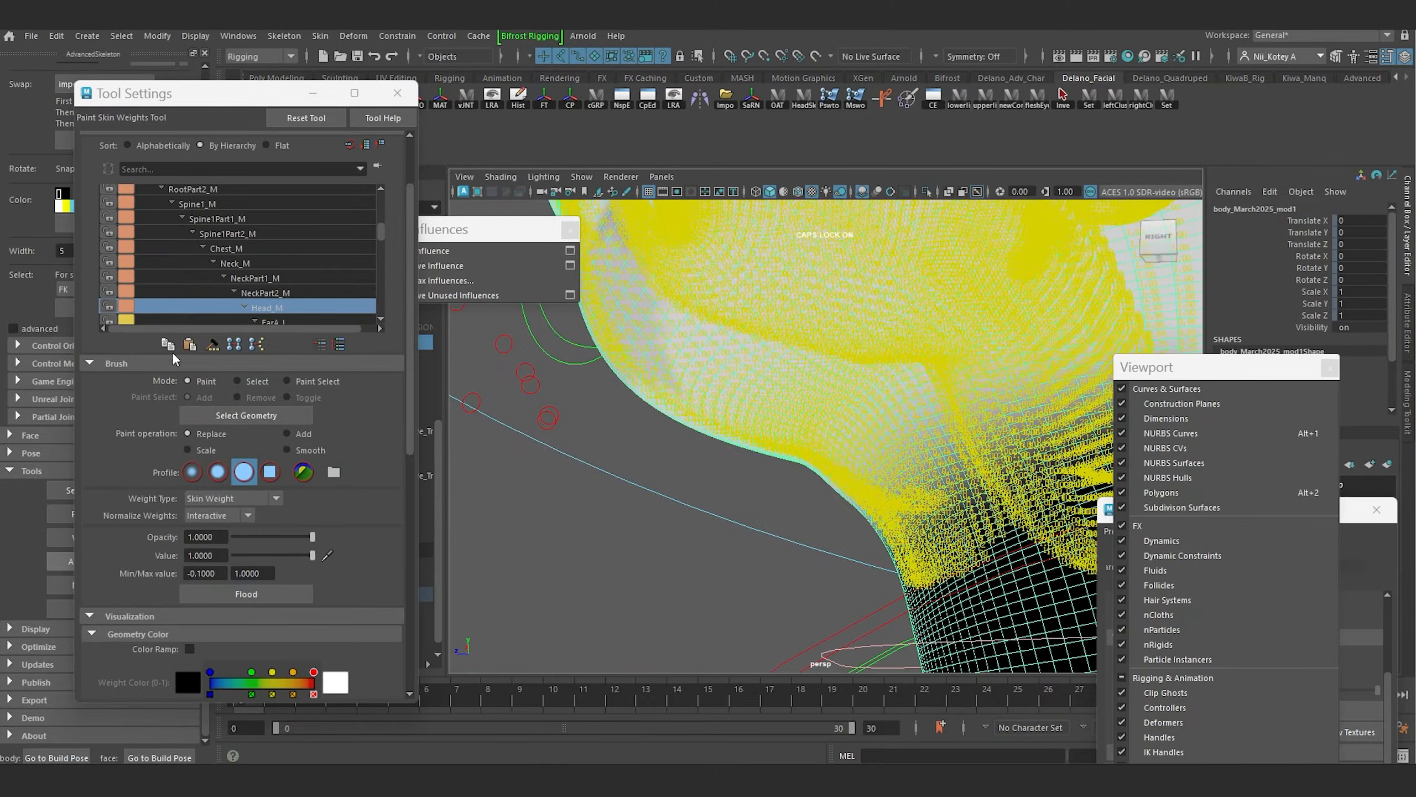
left_click(263, 292)
Step: Leave skin weight painting, deselect the body mesh and undo the head's upward tilt
mouse_move(534, 371)
left_mouse_down("alt")
mouse_move(581, 329)
mouse_move(566, 422)
mouse_move(658, 387)
mouse_move(771, 450)
mouse_move(782, 437)
left_mouse_up("alt")
scroll(658, 388, "down", 6)
key("w")
left_click_drag(836, 389, 810, 410, "alt")
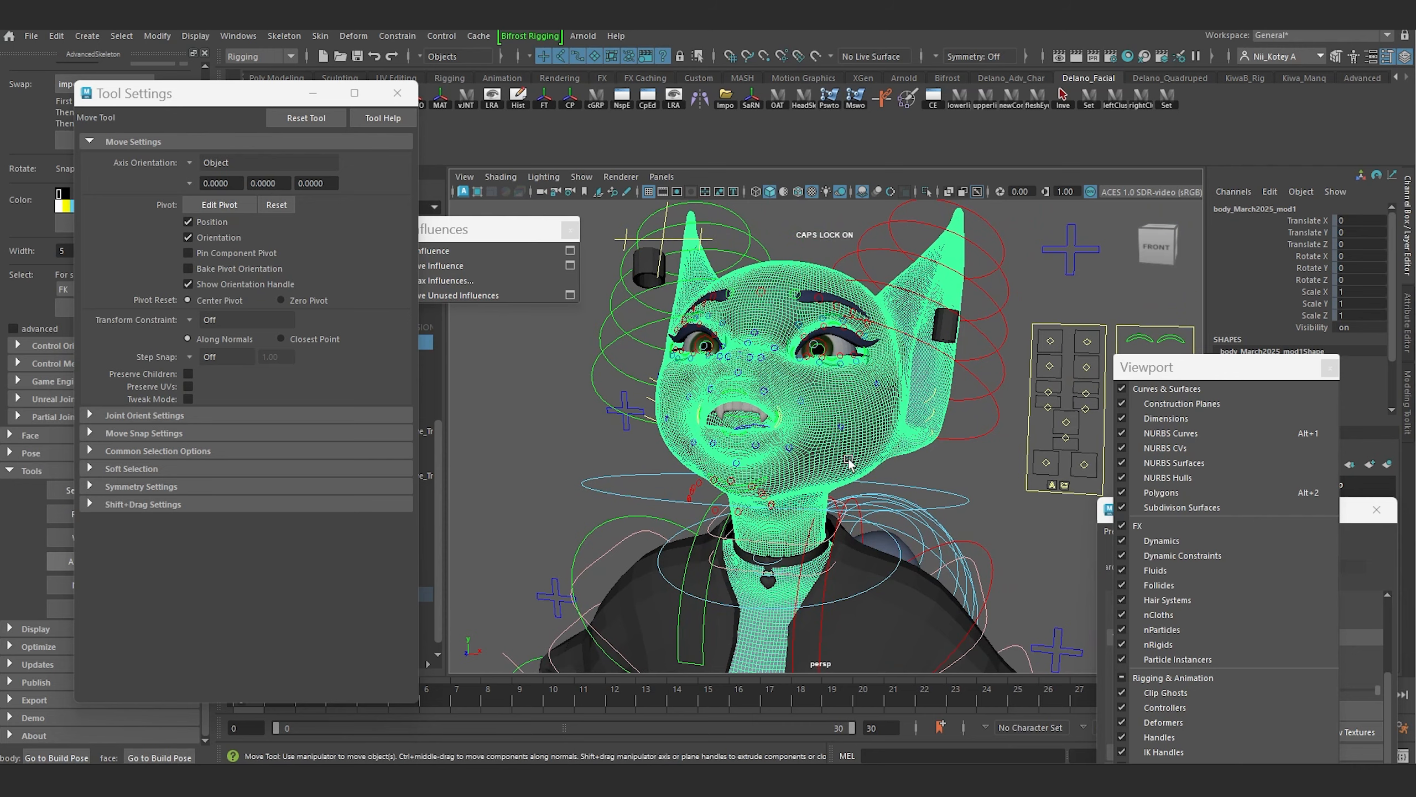
middle_click_drag(810, 402, 844, 341, "alt")
left_click(536, 490)
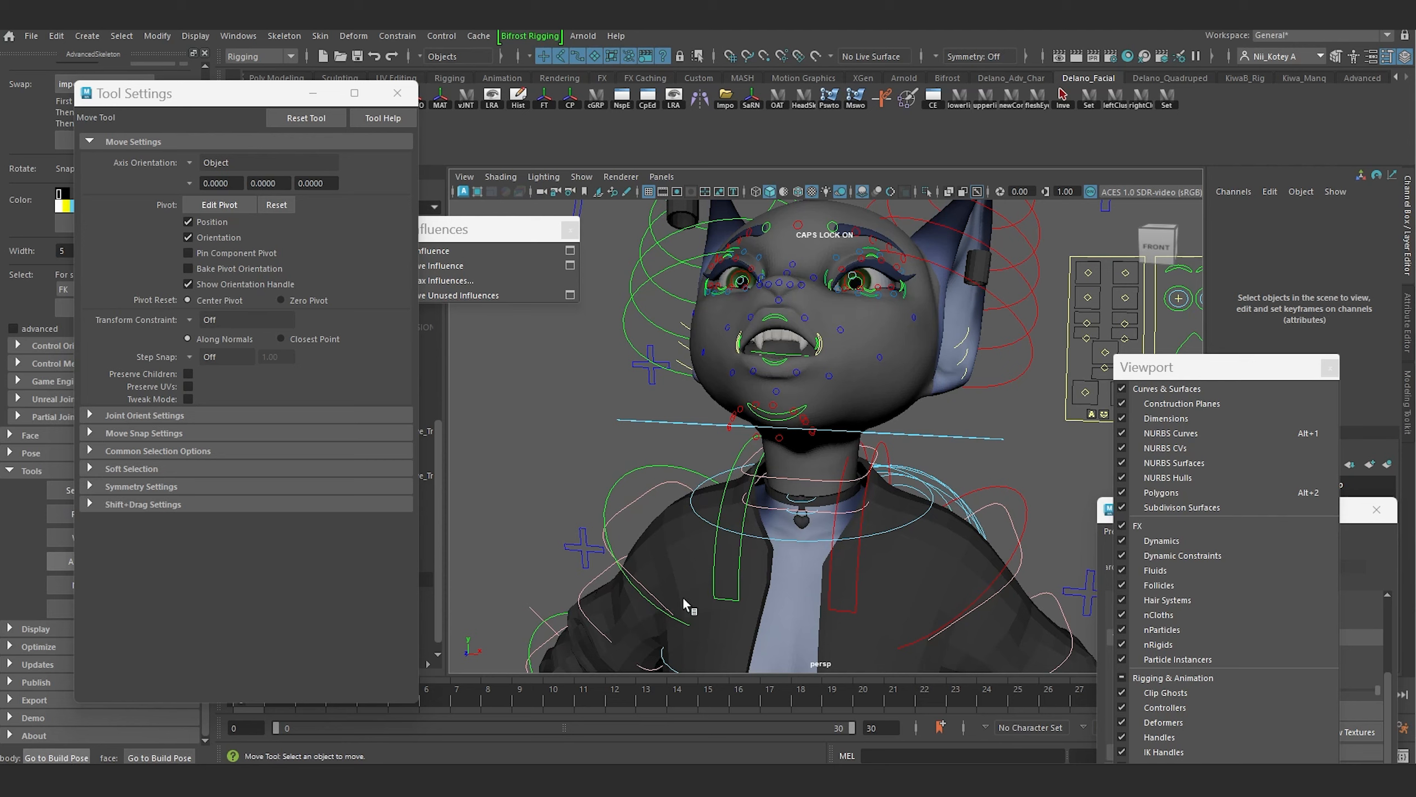
key("ctrl+z")
left_click_drag(670, 482, 678, 484, "alt")
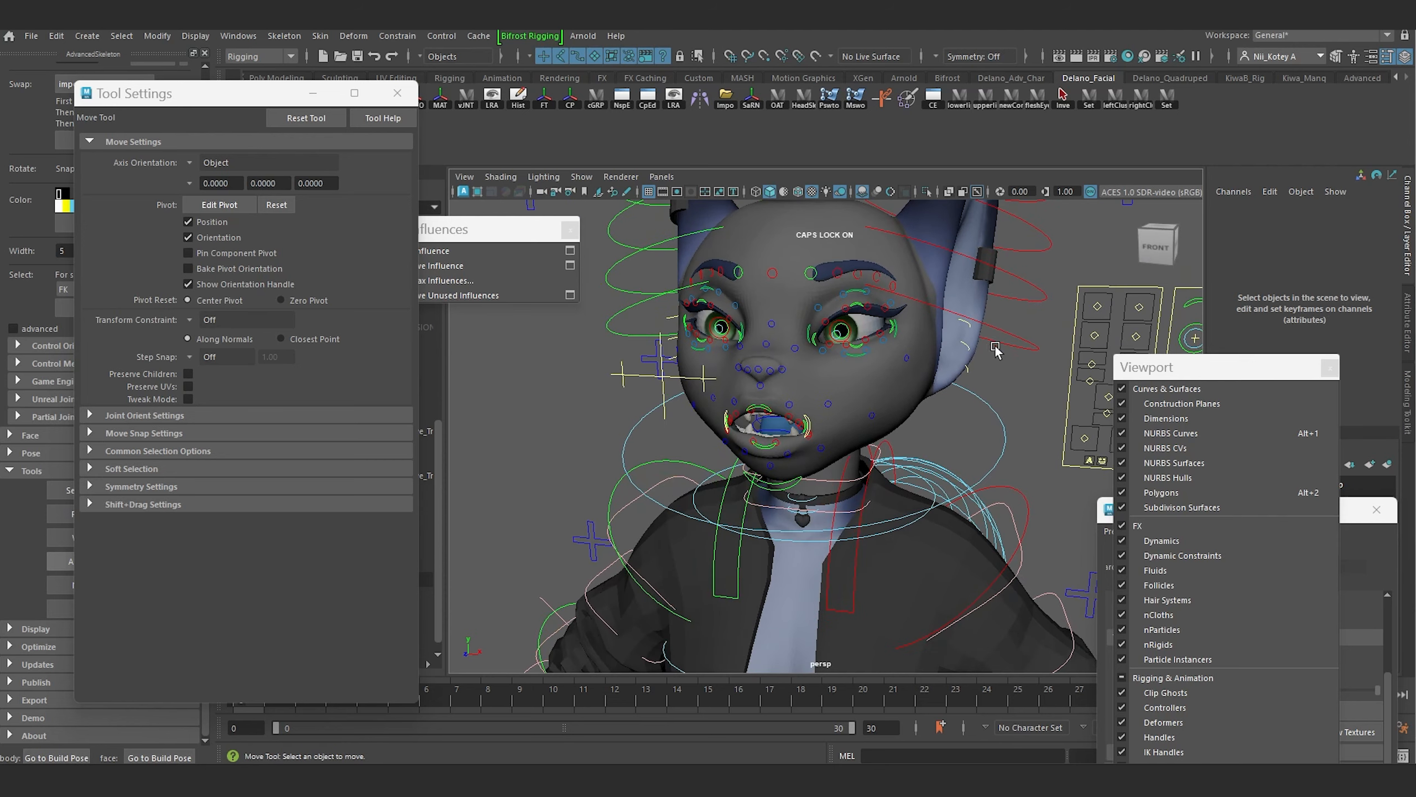
Step: Mirror the body mesh's skin weights across YZ, positive to negative, with MainSC as both source and target skin cluster
left_click(914, 392)
left_click(854, 98)
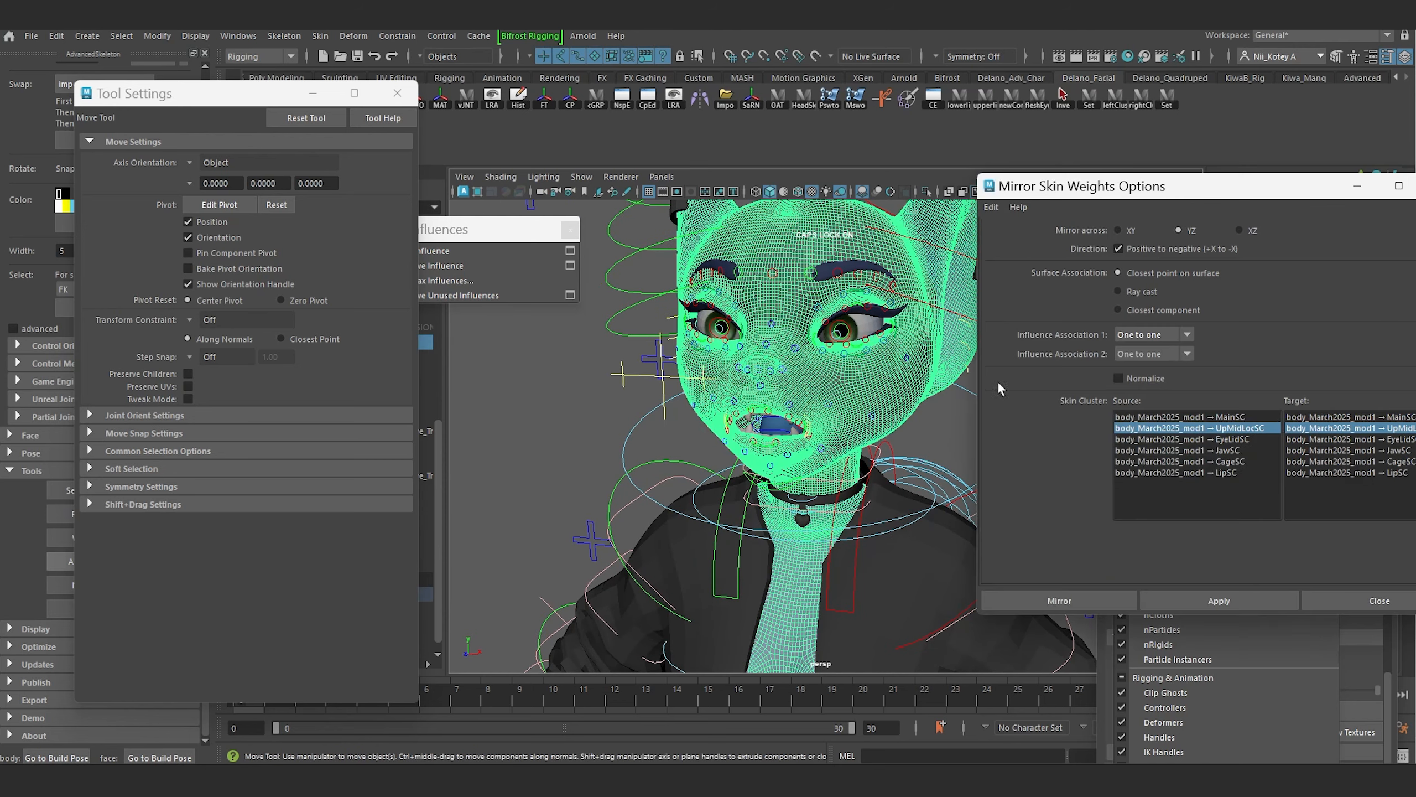
left_click(1219, 417)
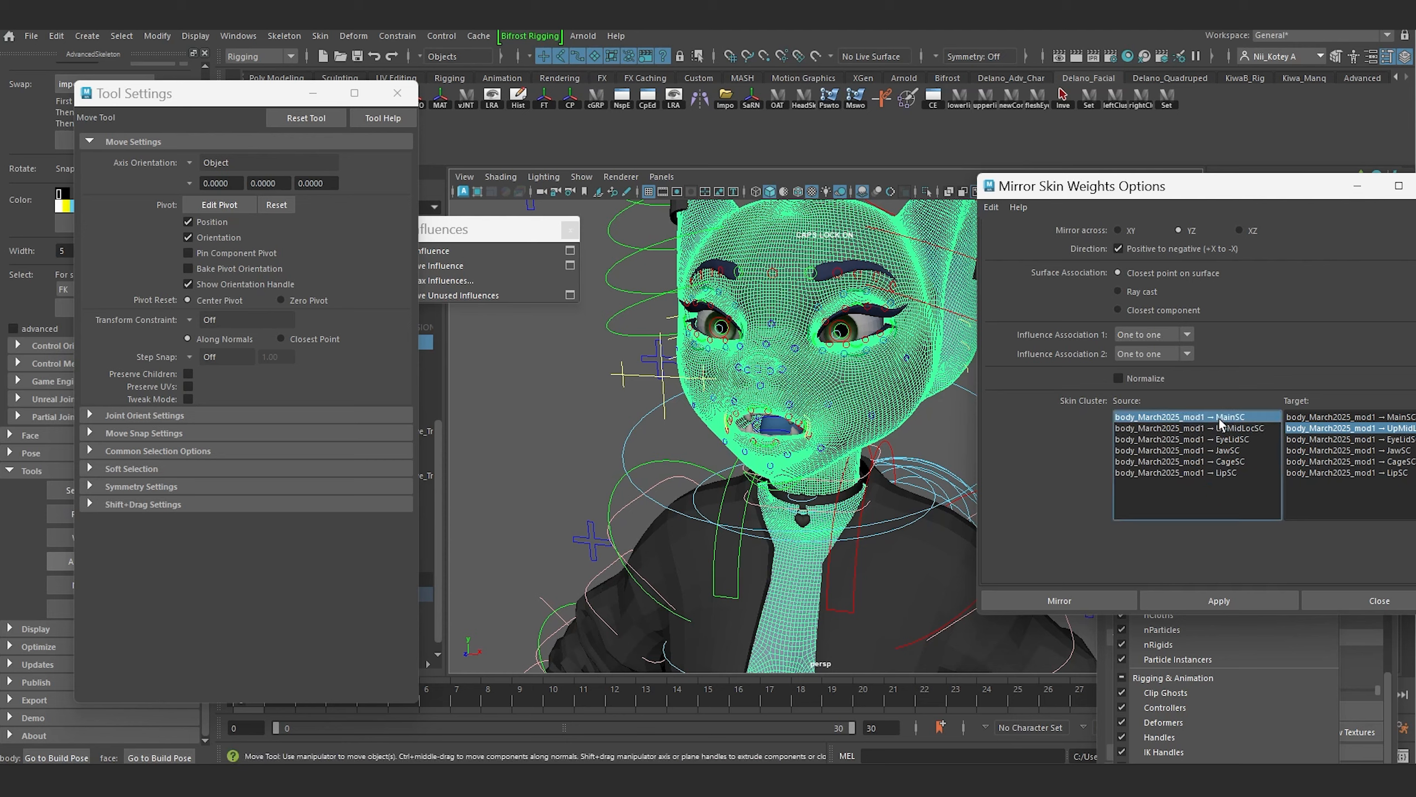
left_click(1330, 417)
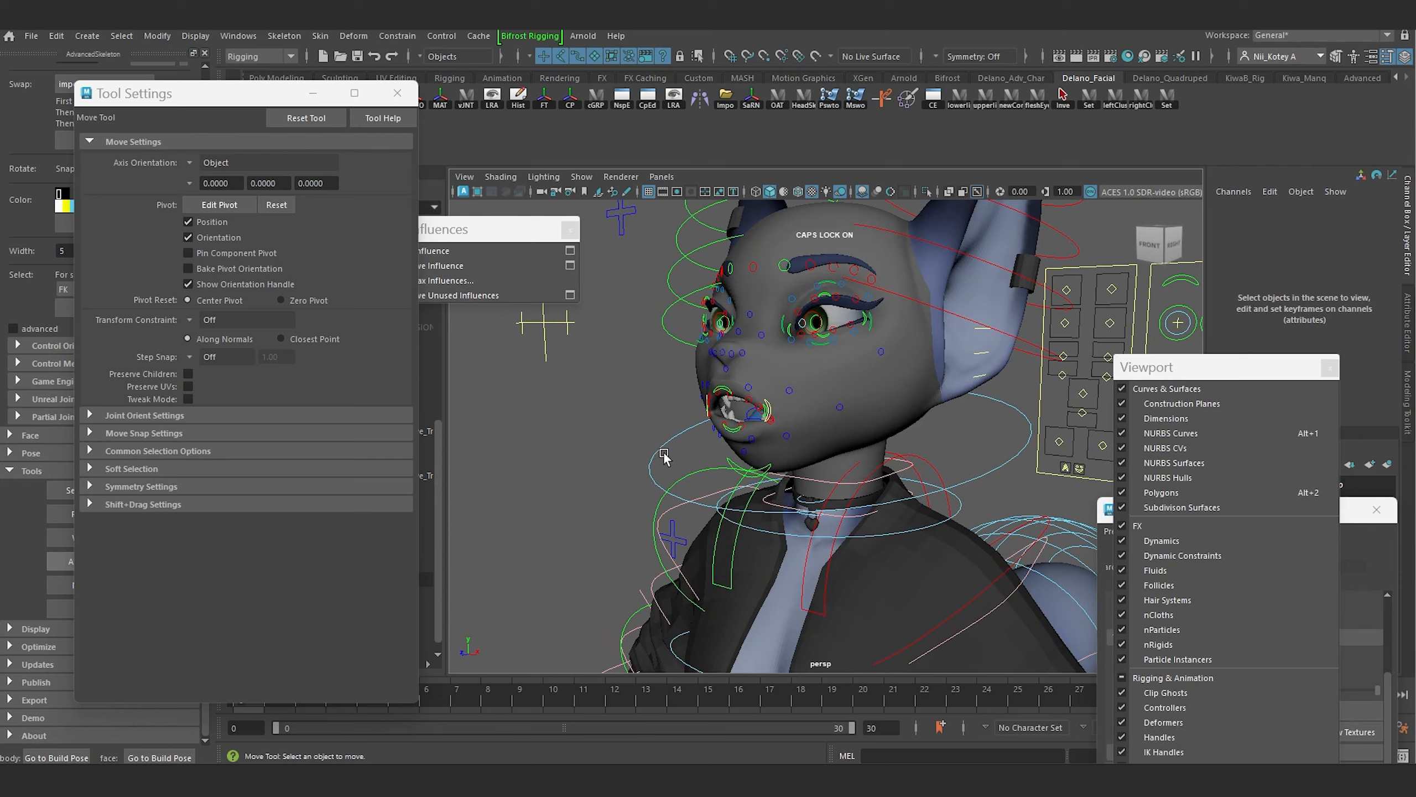
Step: Tilt the head control upward to about -41.3 in Rotate Z
left_click(664, 453)
left_click_drag(664, 452, 641, 450, "alt")
key("e")
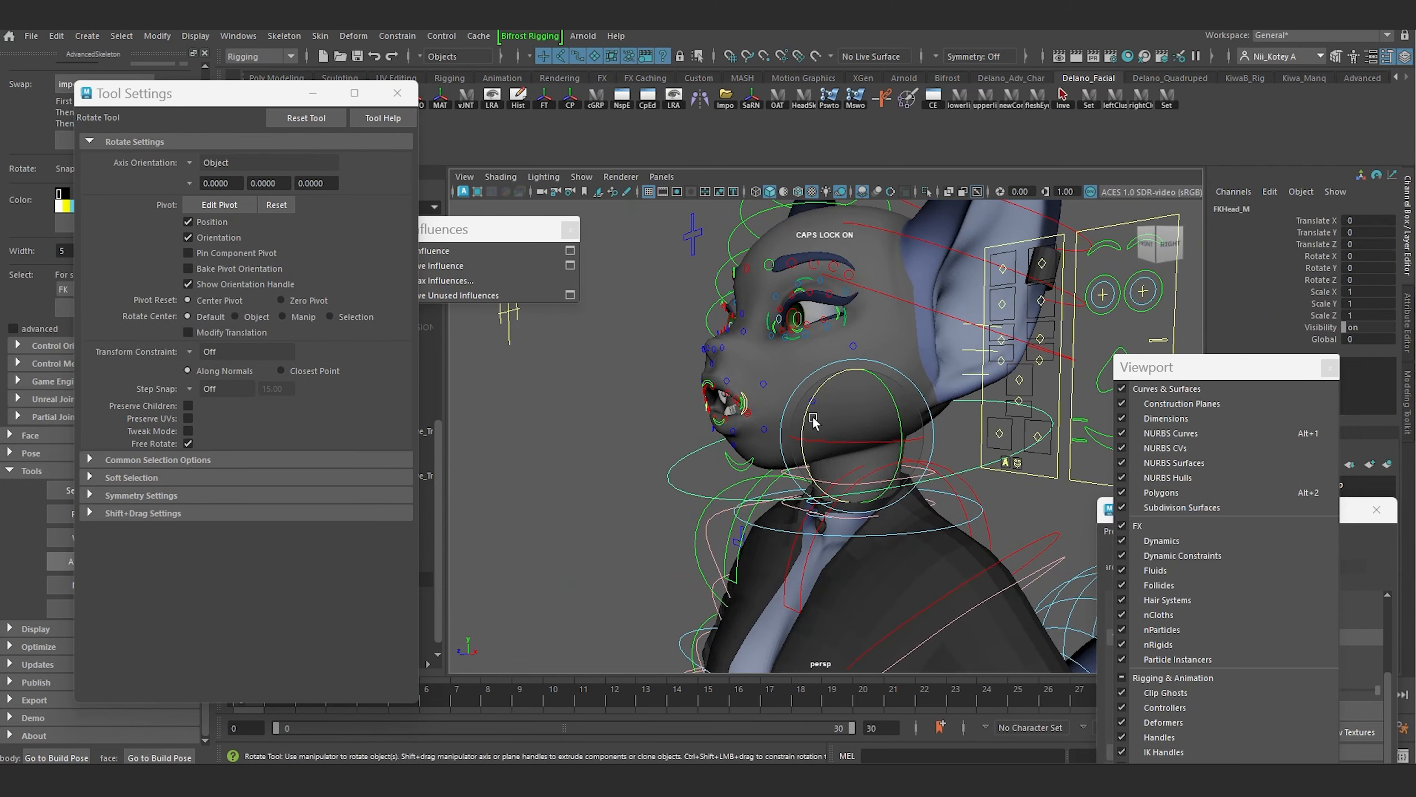
left_click_drag(813, 419, 811, 381)
Step: Examine the chin, jaw and neck deformation from both sides with the head tilted up
scroll(781, 433, "up", 5)
left_click_drag(777, 438, 1050, 434, "alt")
scroll(936, 429, "up", 2)
scroll(929, 428, "down", 5)
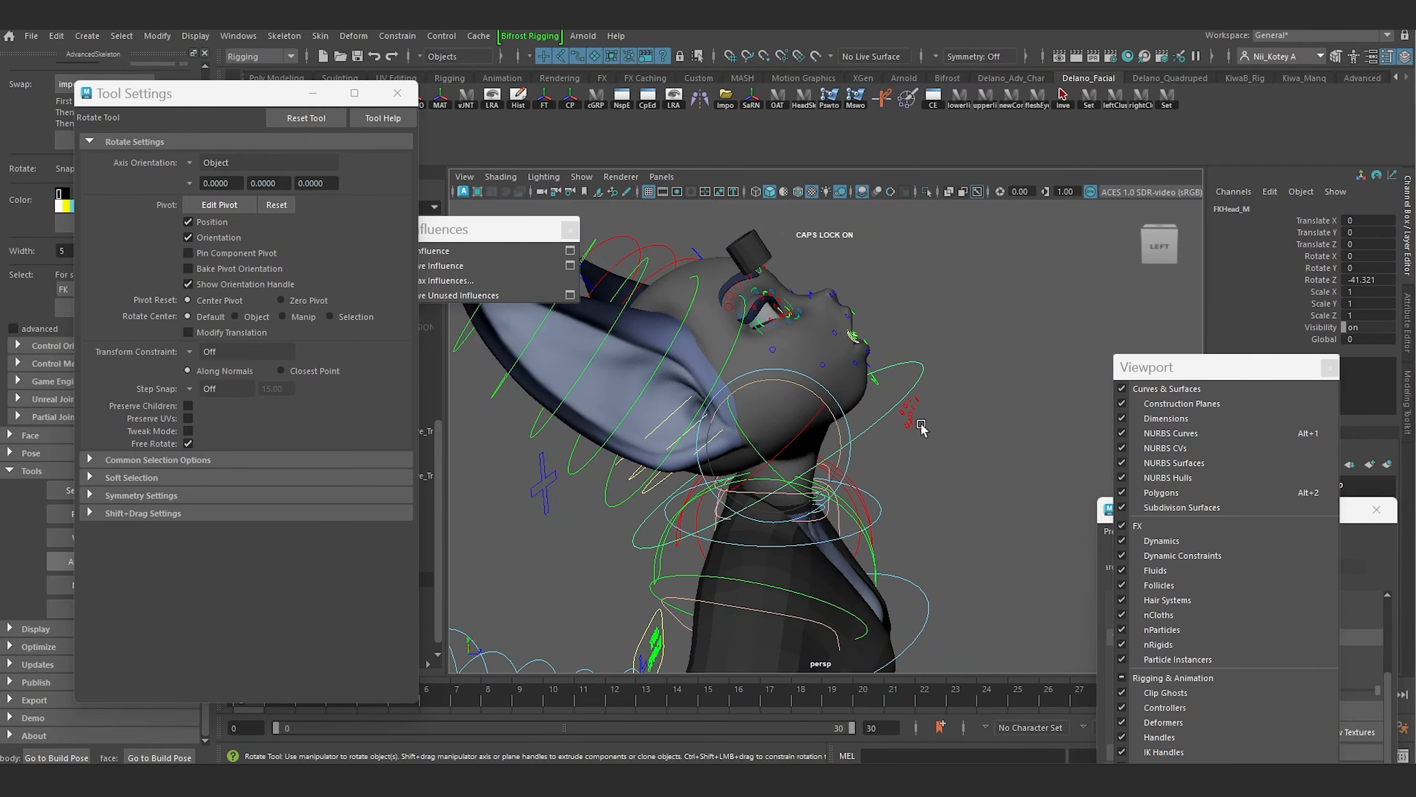
scroll(920, 427, "up", 5)
left_click_drag(907, 418, 581, 402, "alt")
scroll(753, 428, "up", 4)
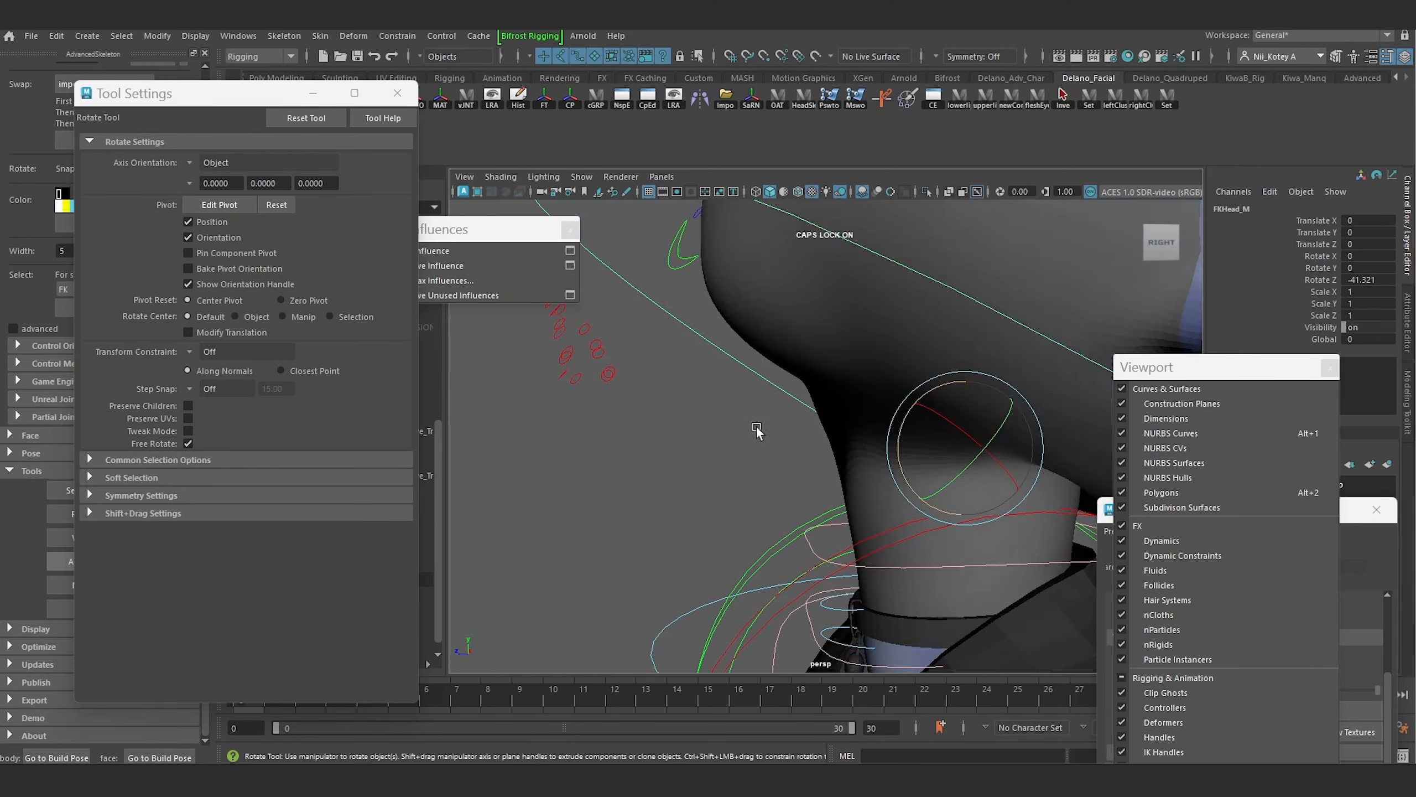
scroll(890, 411, "up", 3)
left_click_drag(757, 430, 739, 475, "alt")
left_click(819, 436)
scroll(816, 433, "down", 4)
middle_click_drag(837, 374, 657, 399, "alt")
scroll(802, 480, "down", 6)
scroll(657, 398, "down", 3)
left_click_drag(658, 402, 689, 405, "alt")
scroll(689, 403, "up", 4)
middle_click_drag(690, 399, 795, 398, "alt")
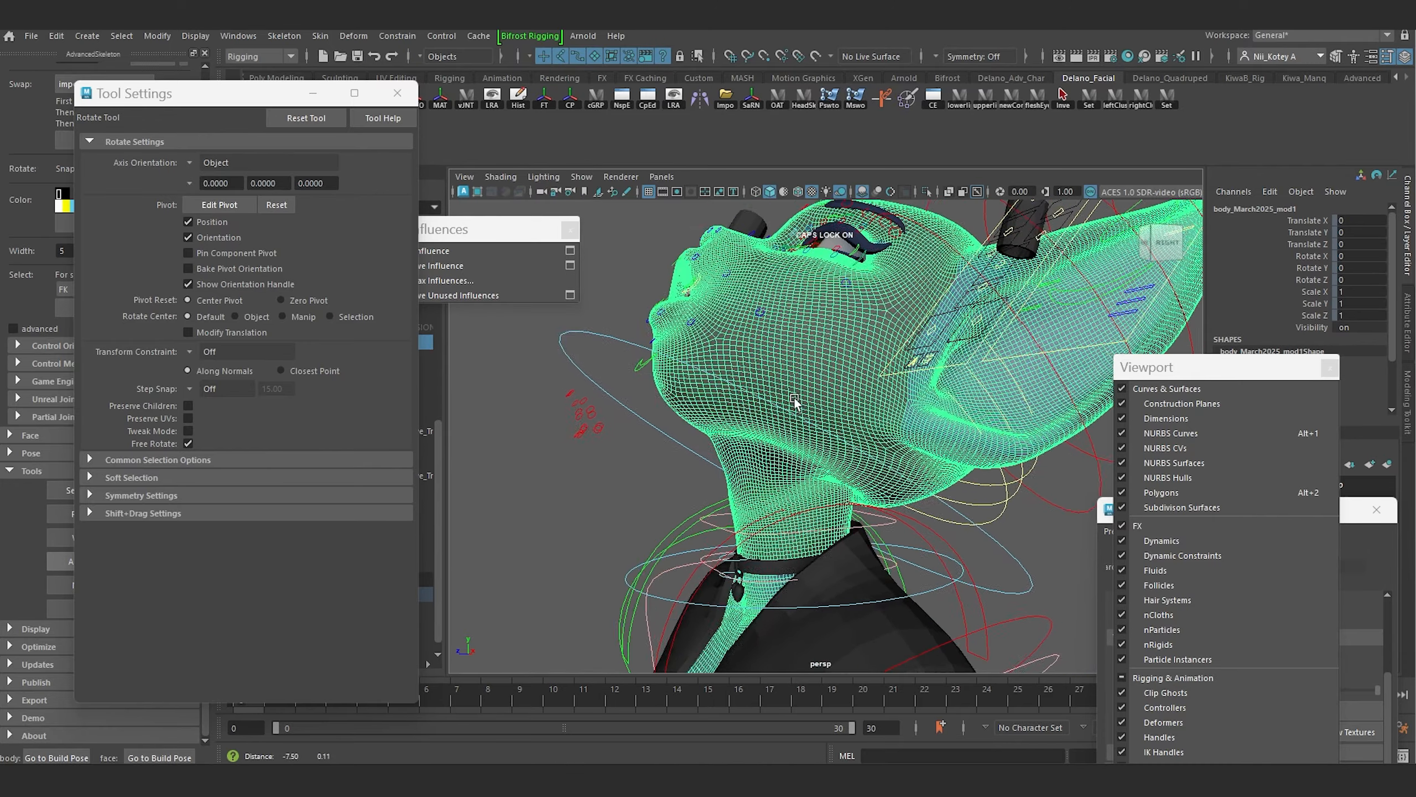
Step: Reset the head control's Rotate Z to 0
left_click_drag(795, 401, 713, 401, "alt")
left_click(594, 362)
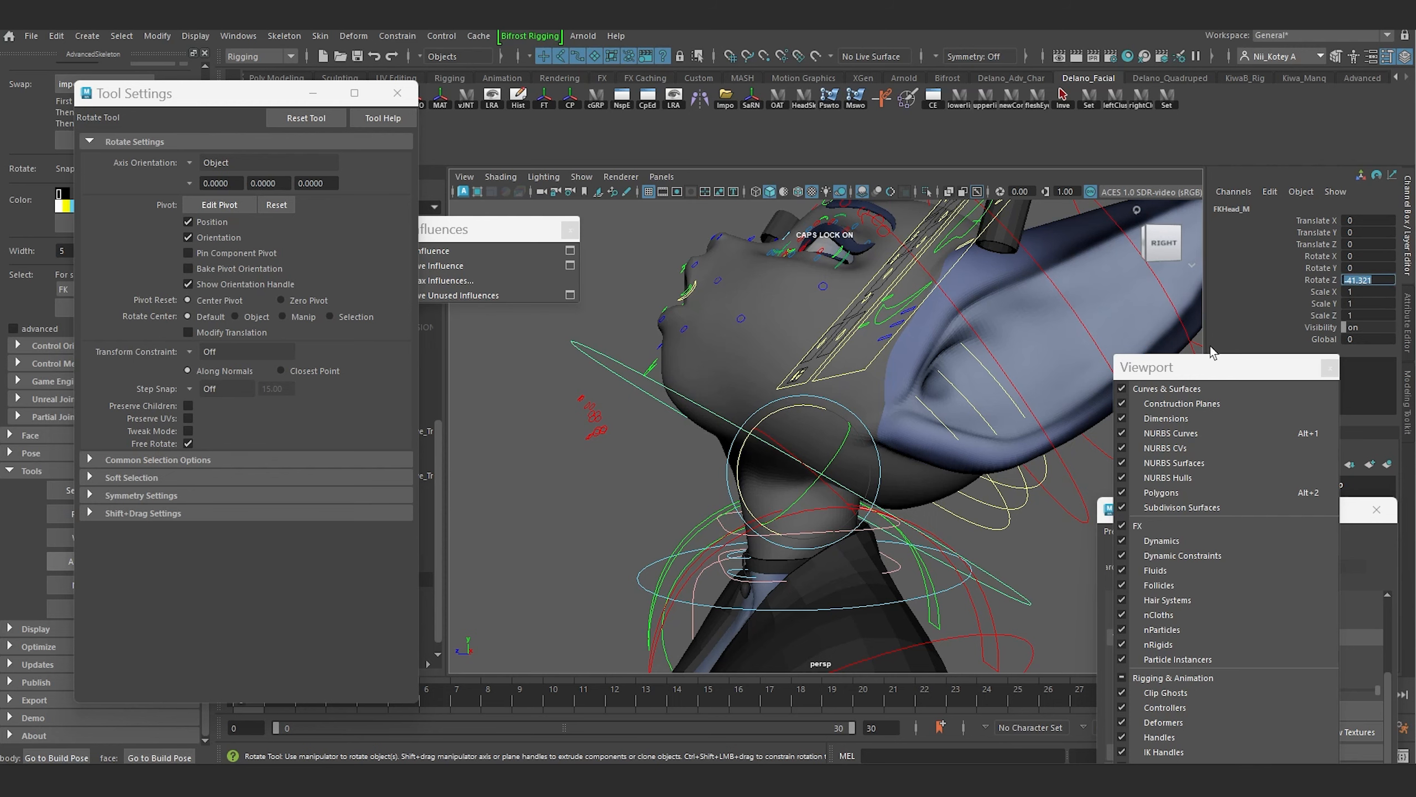
key("Return")
Step: Select all connected faces of the body mesh's inner mouth bag through the open mouth
scroll(699, 426, "up", 3)
left_click_drag(699, 426, 874, 435, "alt")
scroll(850, 441, "up", 5)
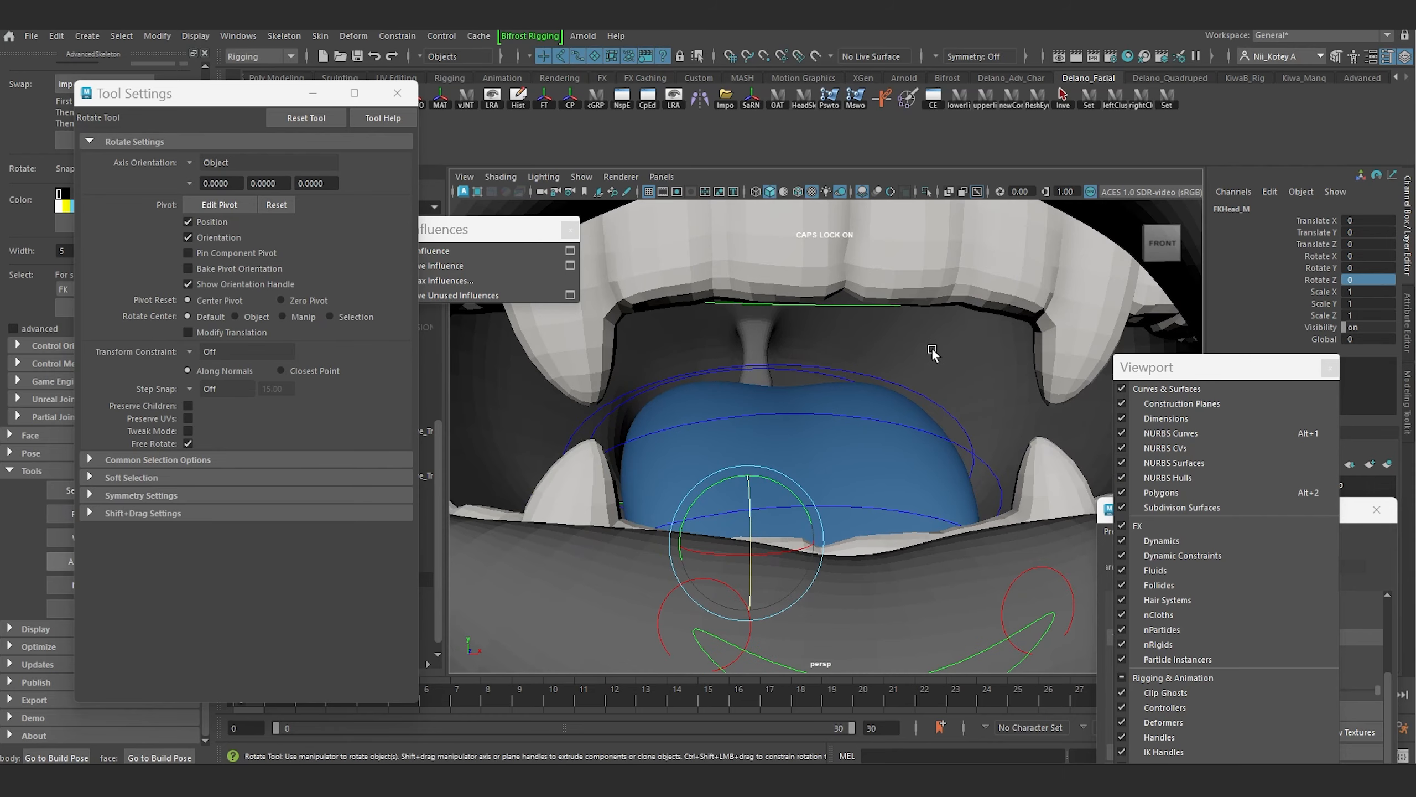
left_click(931, 343)
scroll(882, 360, "up", 2)
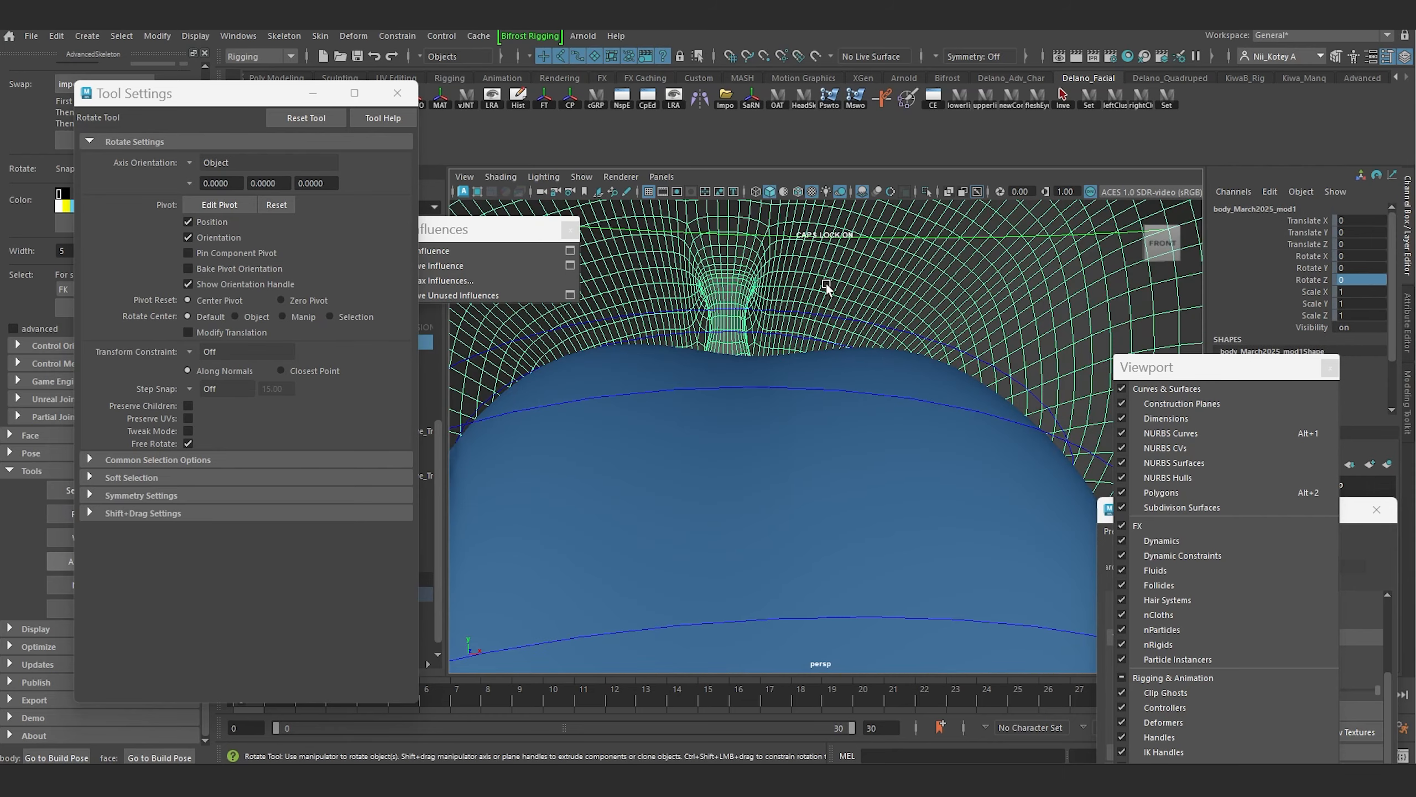
right_click_drag(825, 283, 826, 332)
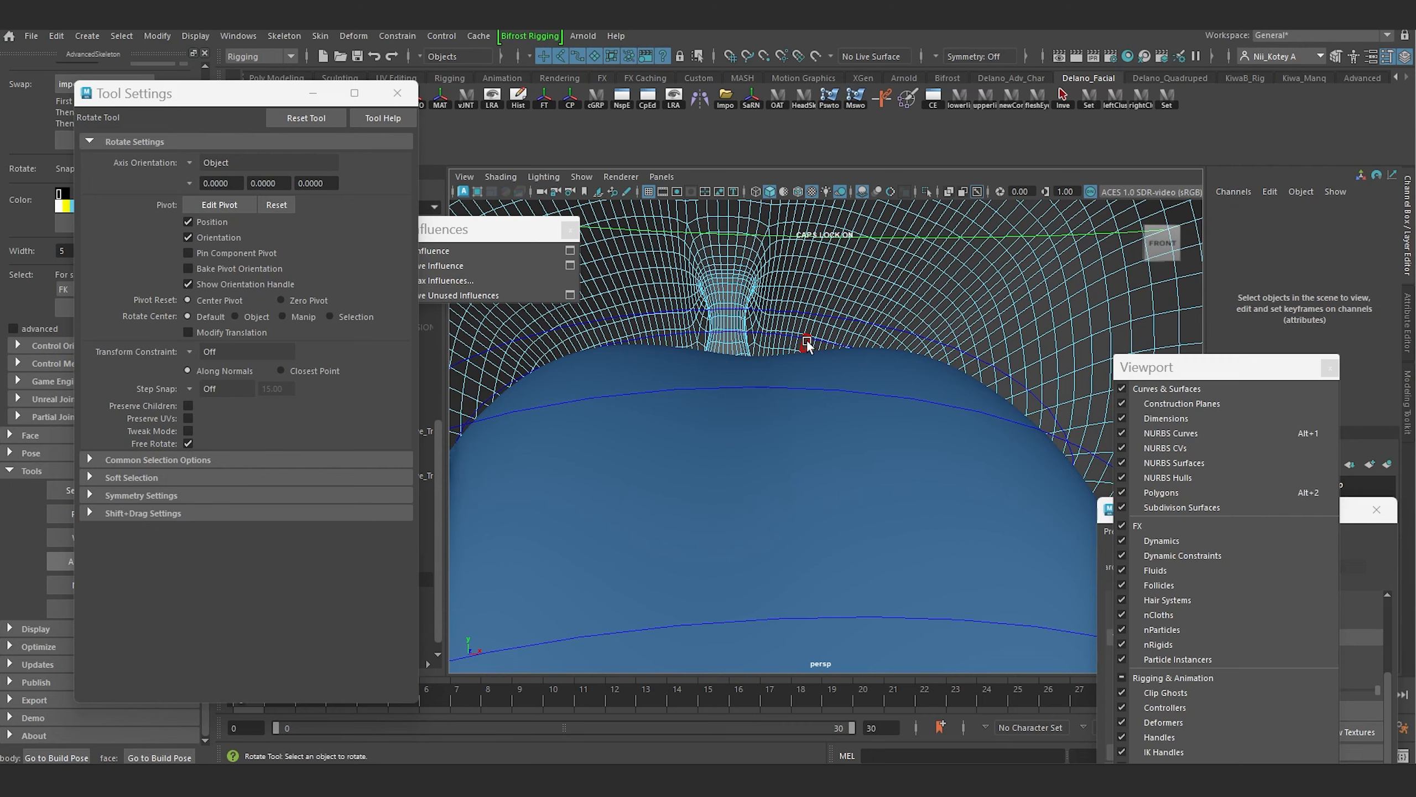
scroll(814, 352, "up", 3)
scroll(810, 360, "down", 3)
left_click_drag(810, 360, 781, 386, "alt")
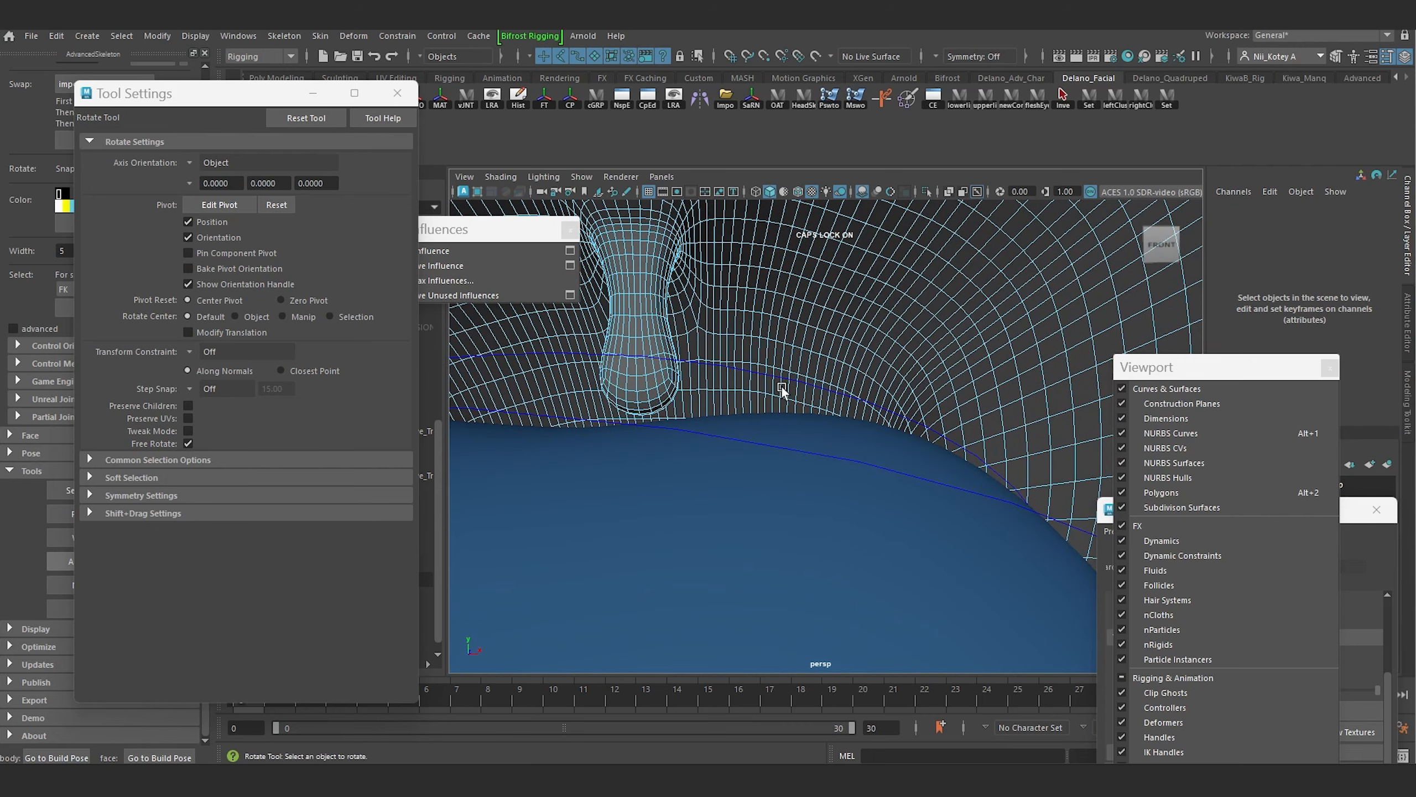
left_click(766, 403)
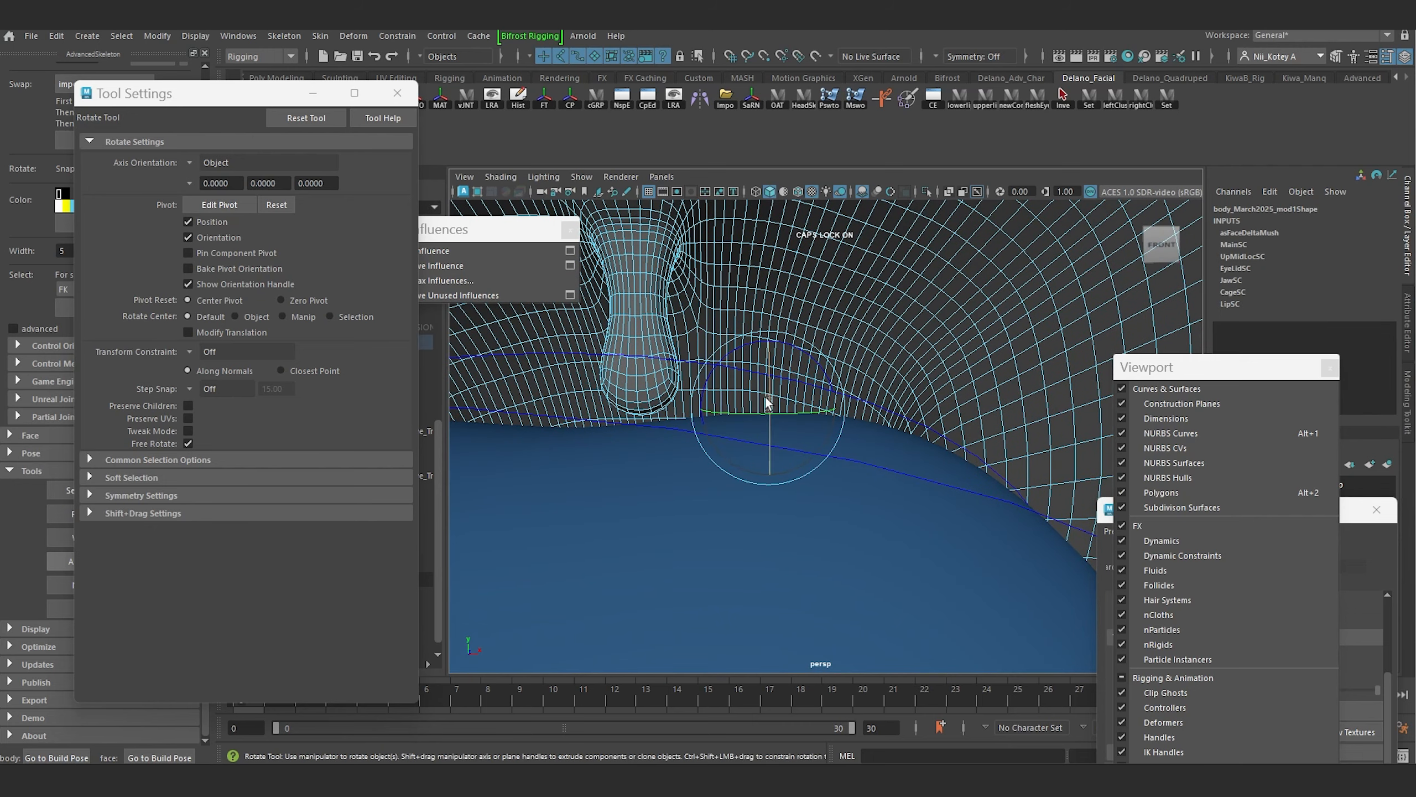
key("q")
double_click(762, 398, "shift")
scroll(816, 386, "down", 5)
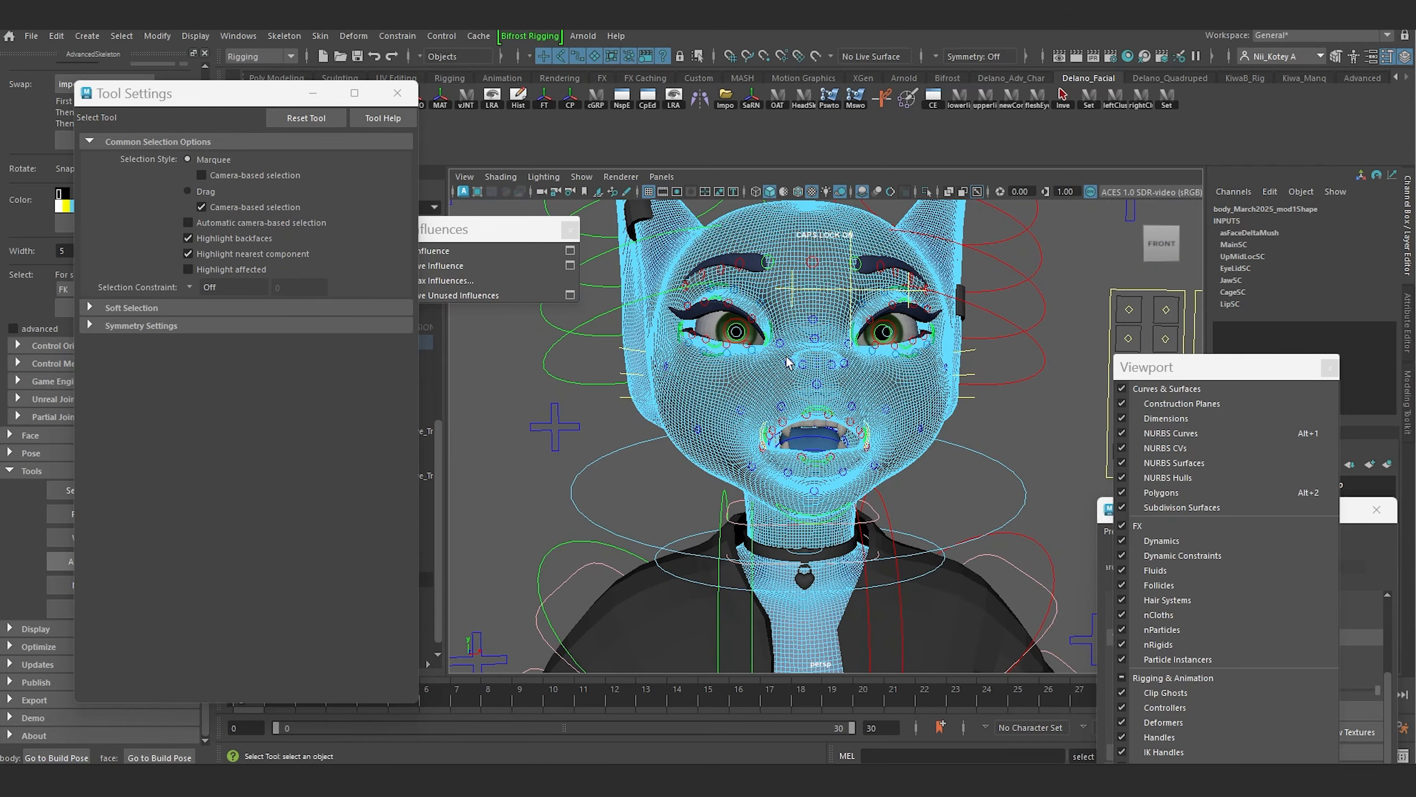
Step: Show the model in wireframe and isolate the selected mouth bag faces in the viewport
key("4")
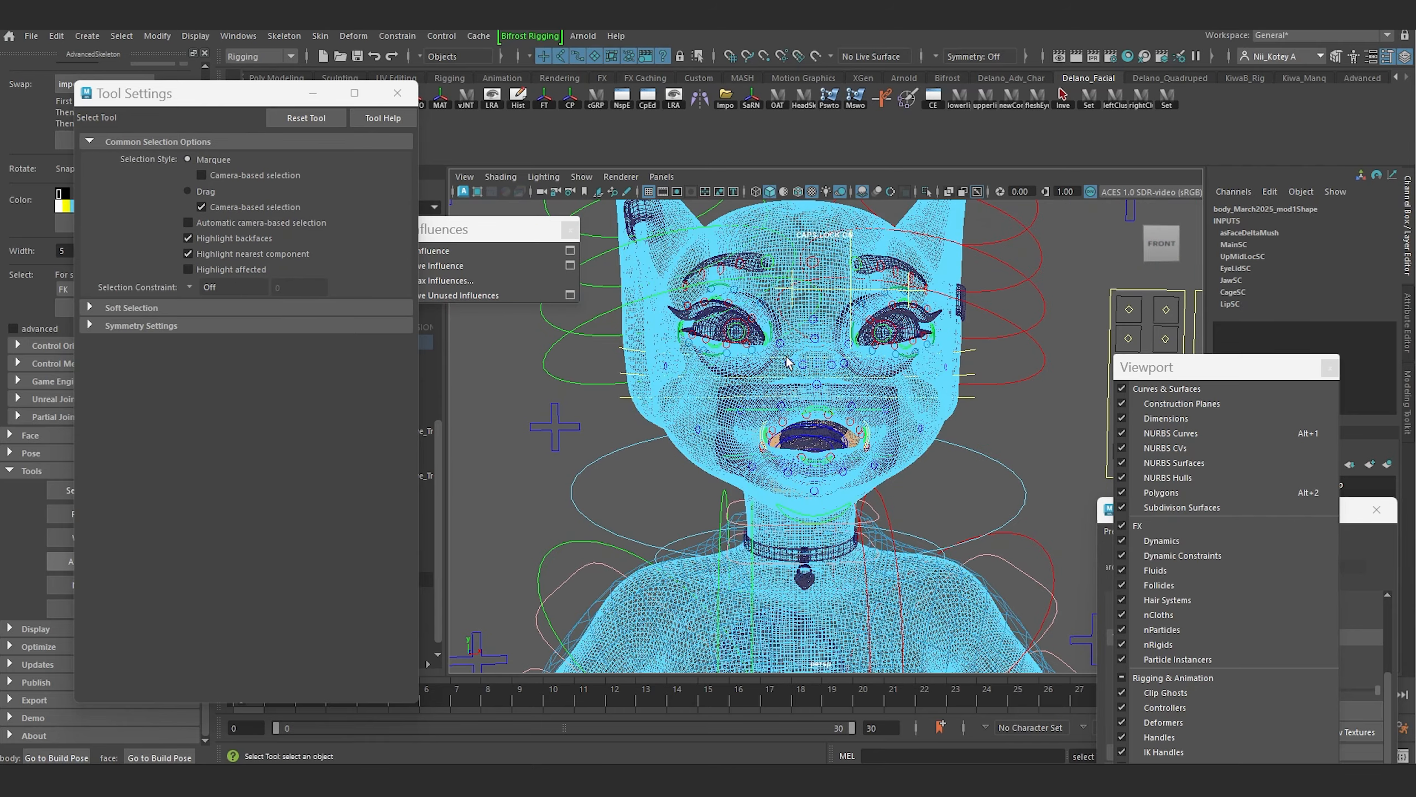
left_click_drag(788, 361, 642, 350, "alt")
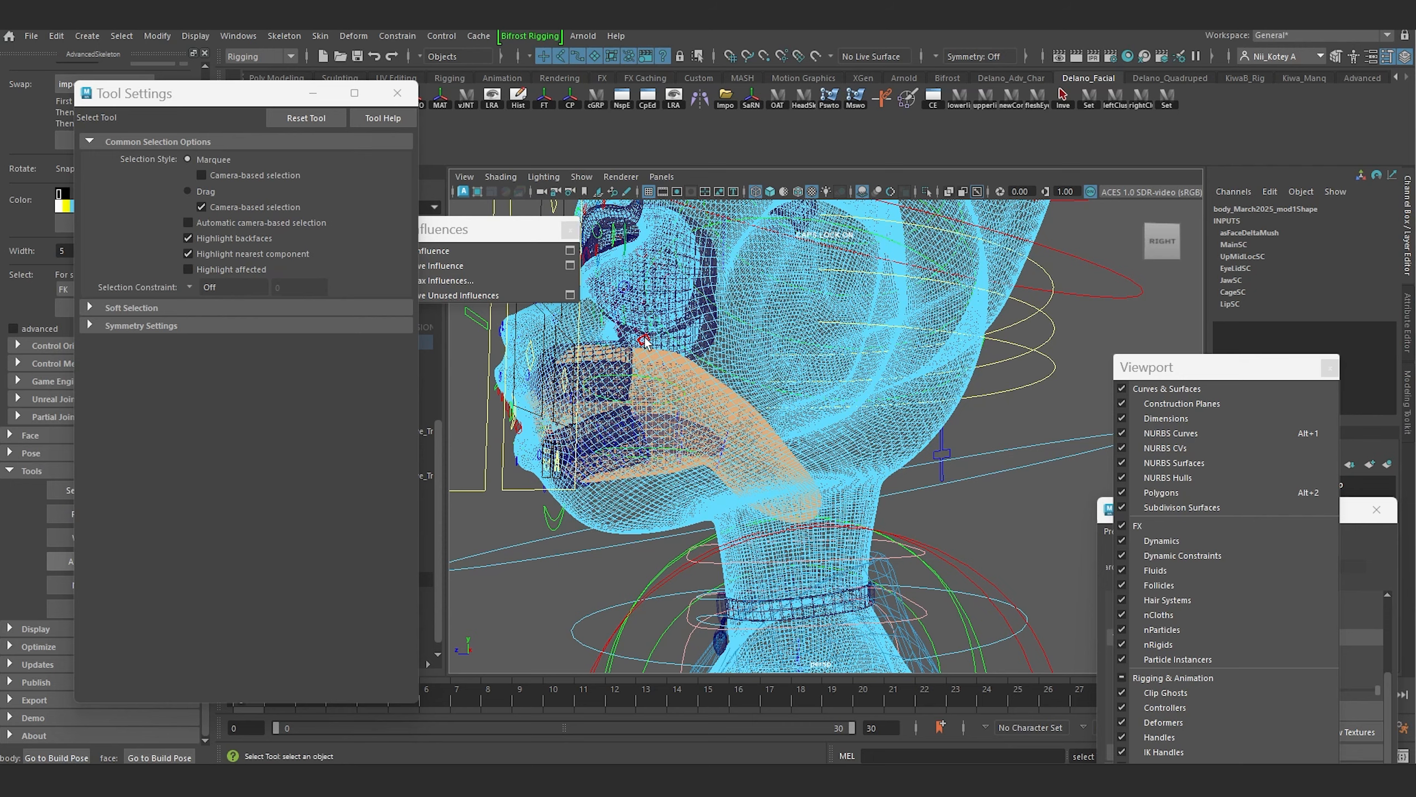
scroll(779, 370, "down", 7)
mouse_move(779, 369)
left_mouse_down("alt")
mouse_move(869, 379)
mouse_move(780, 374)
left_mouse_up("alt")
scroll(780, 374, "up", 9)
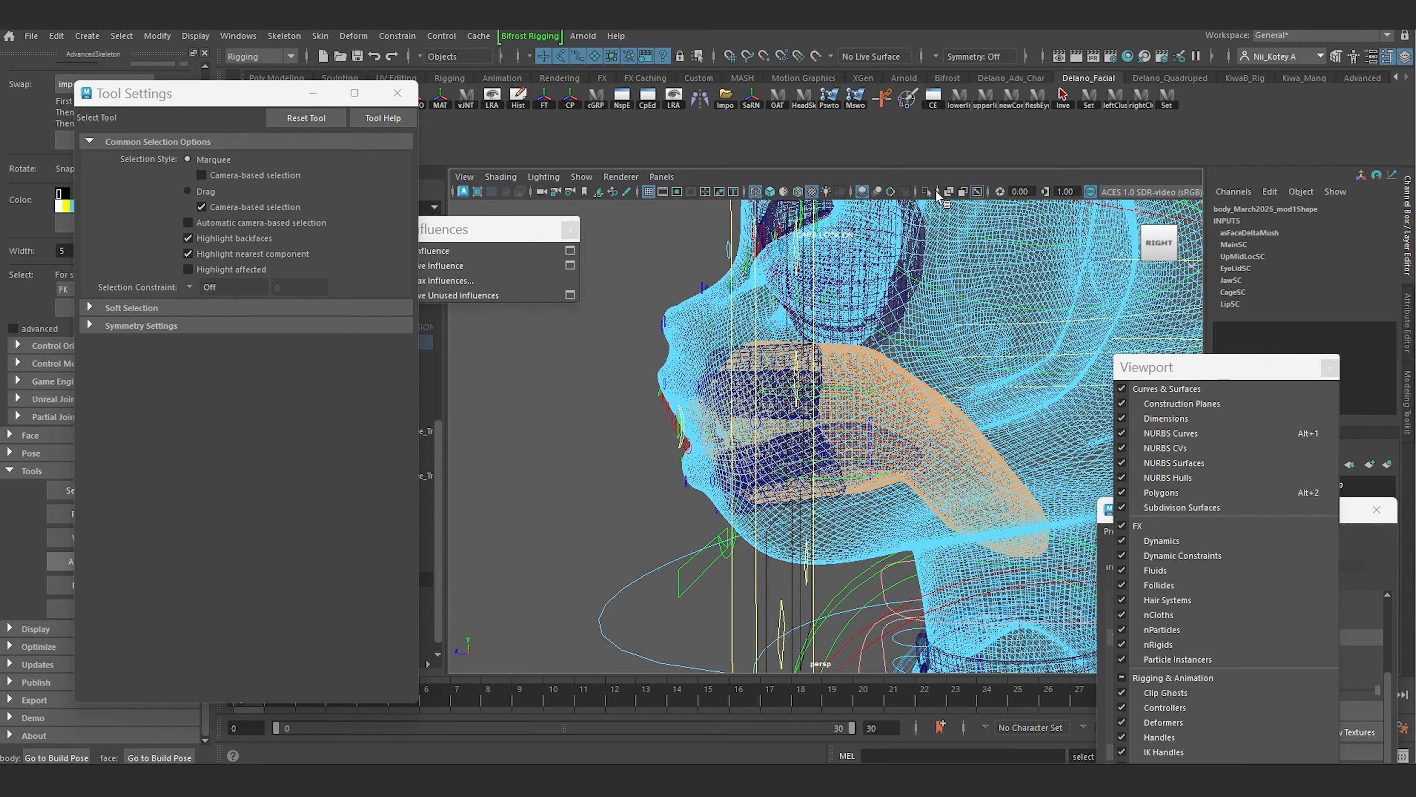
left_click(927, 192)
key("w")
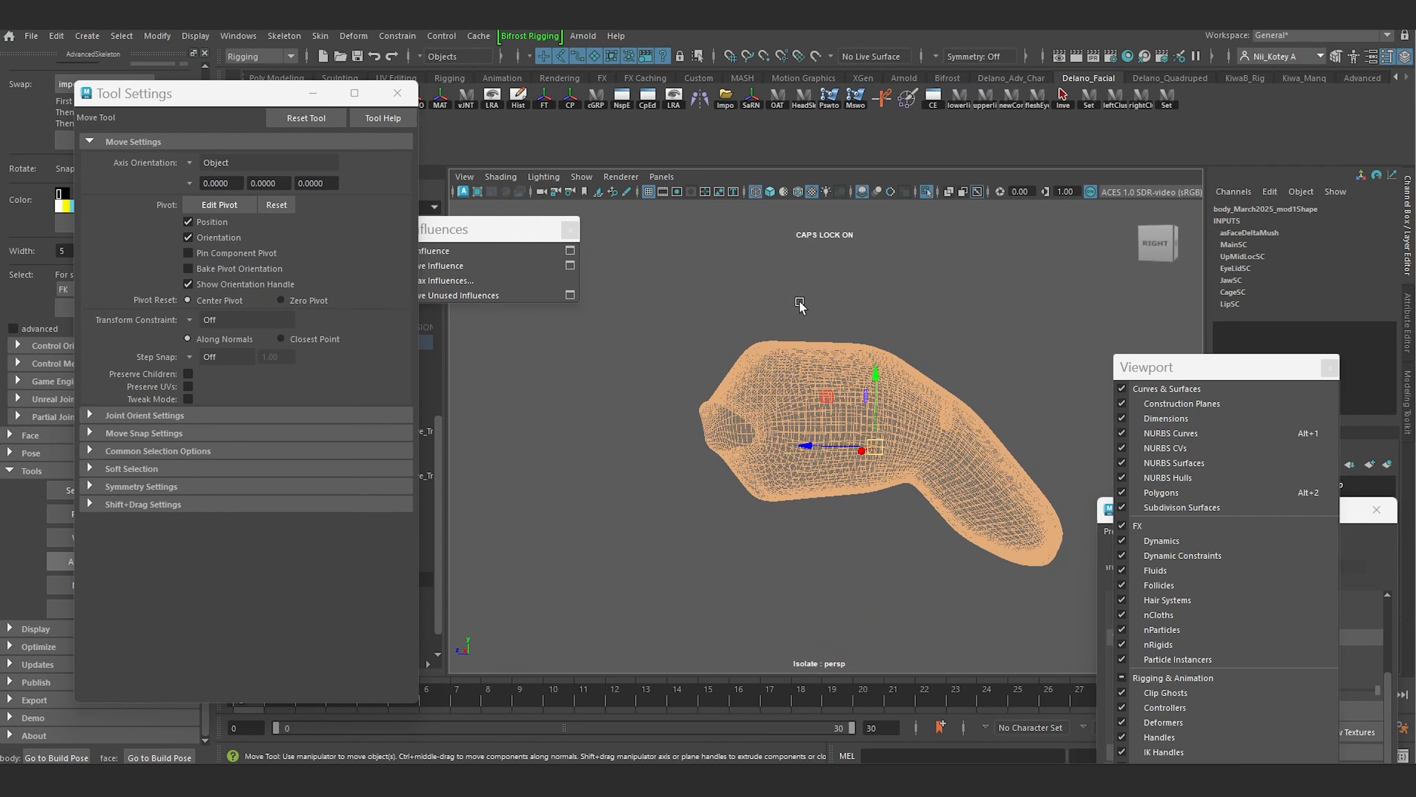
Step: Return to object mode, select the isolated mouth bag mesh and display its Head_M weights in the Paint Skin Weights tool
left_click(802, 289)
right_click_drag(800, 340, 881, 244)
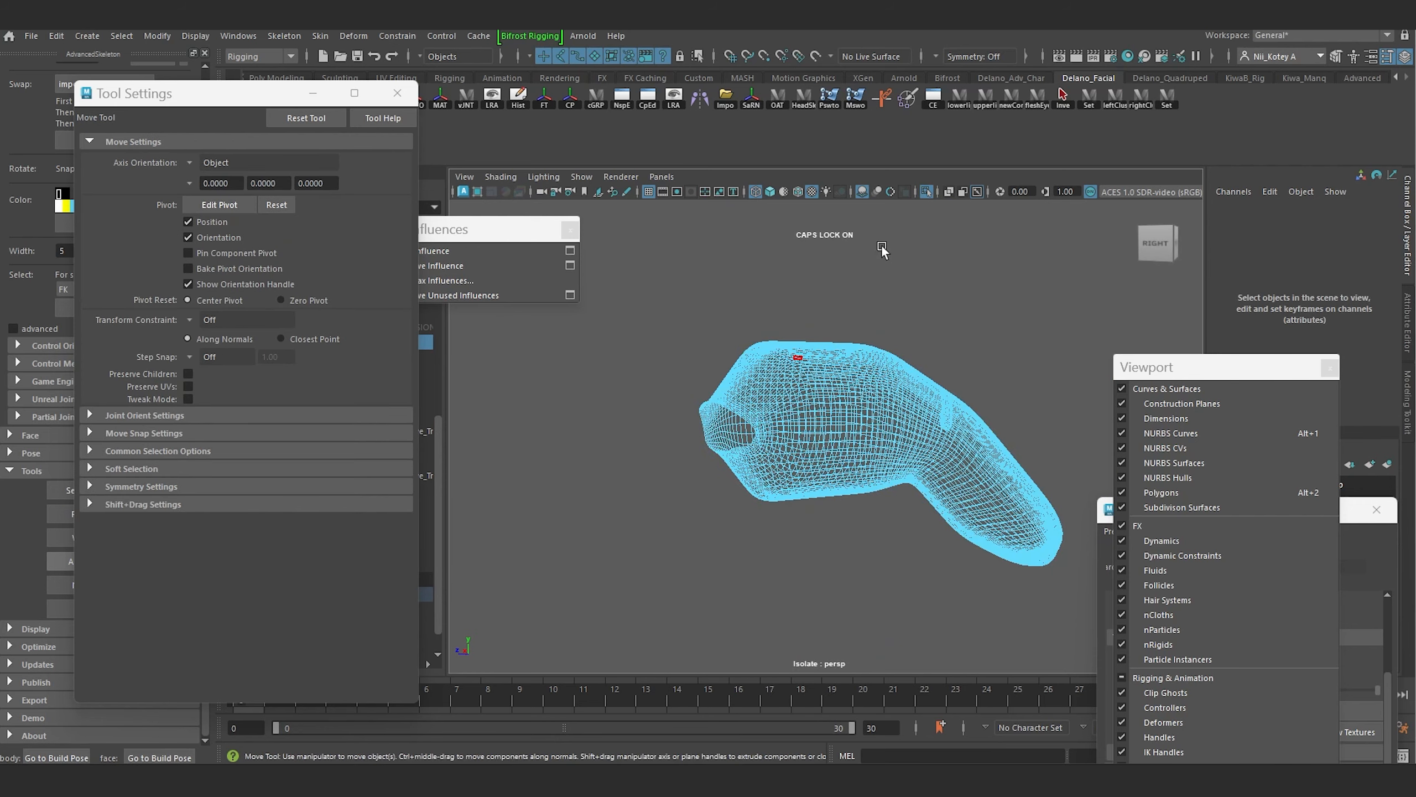
left_click_drag(733, 300, 764, 345)
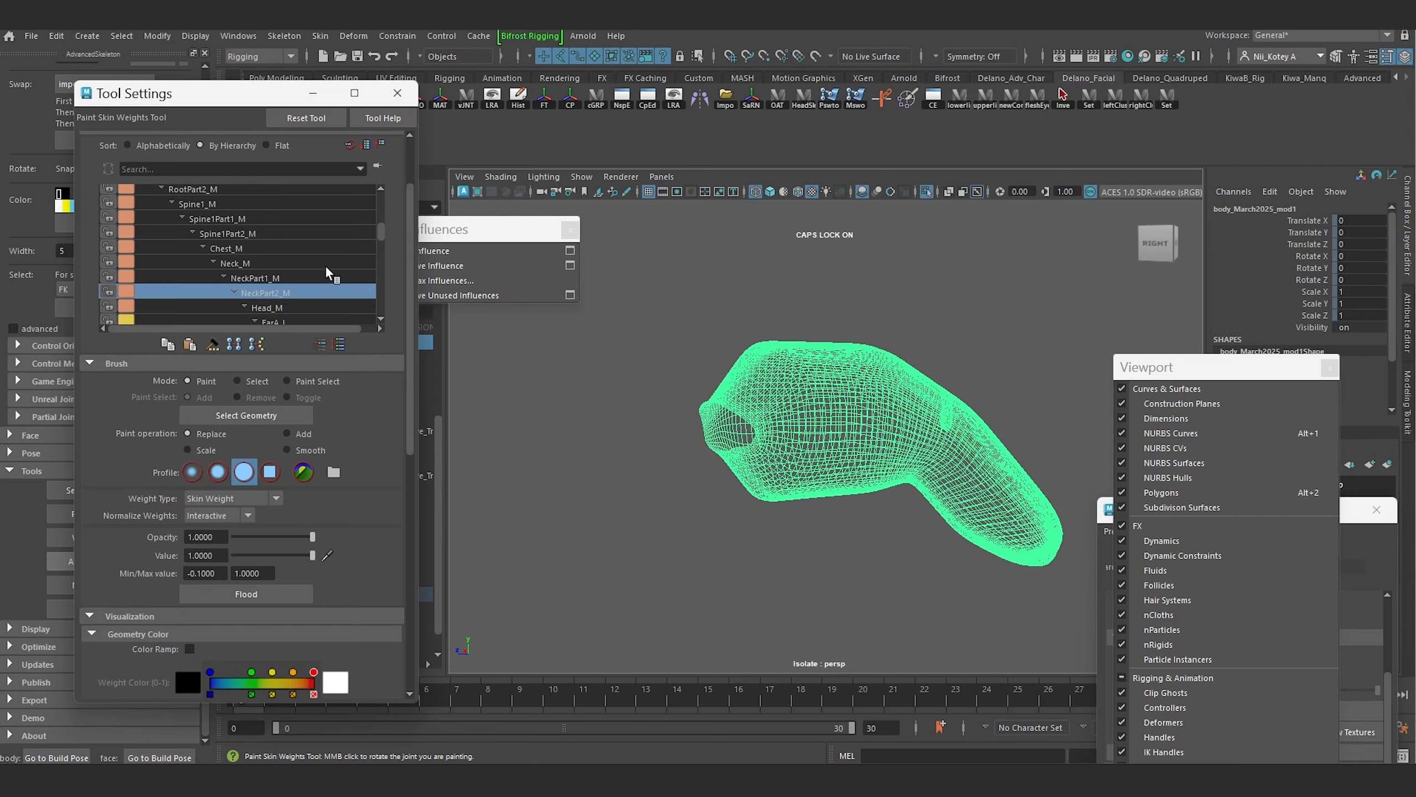
left_click(268, 311)
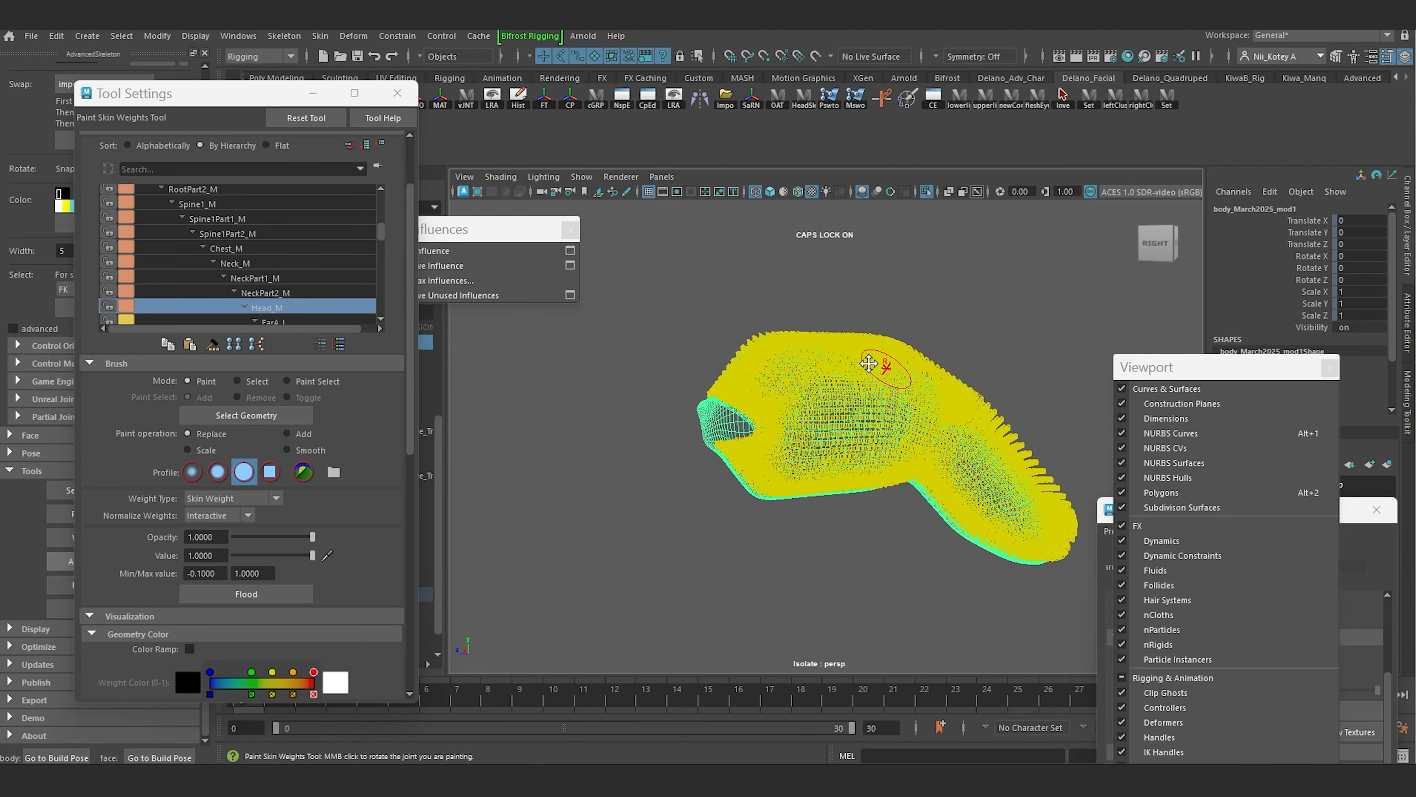
left_click_drag(879, 366, 797, 359, "alt")
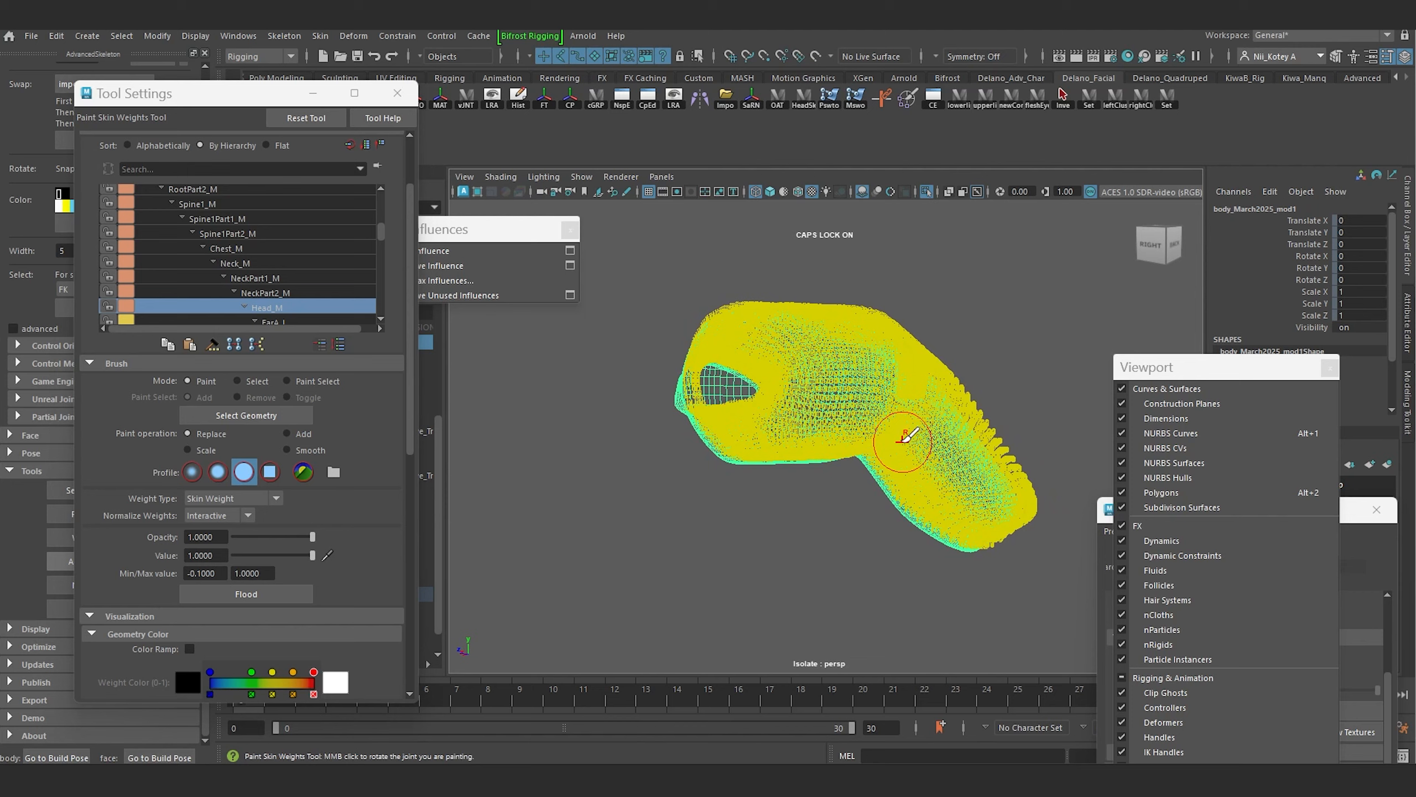
scroll(349, 235, "up", 3)
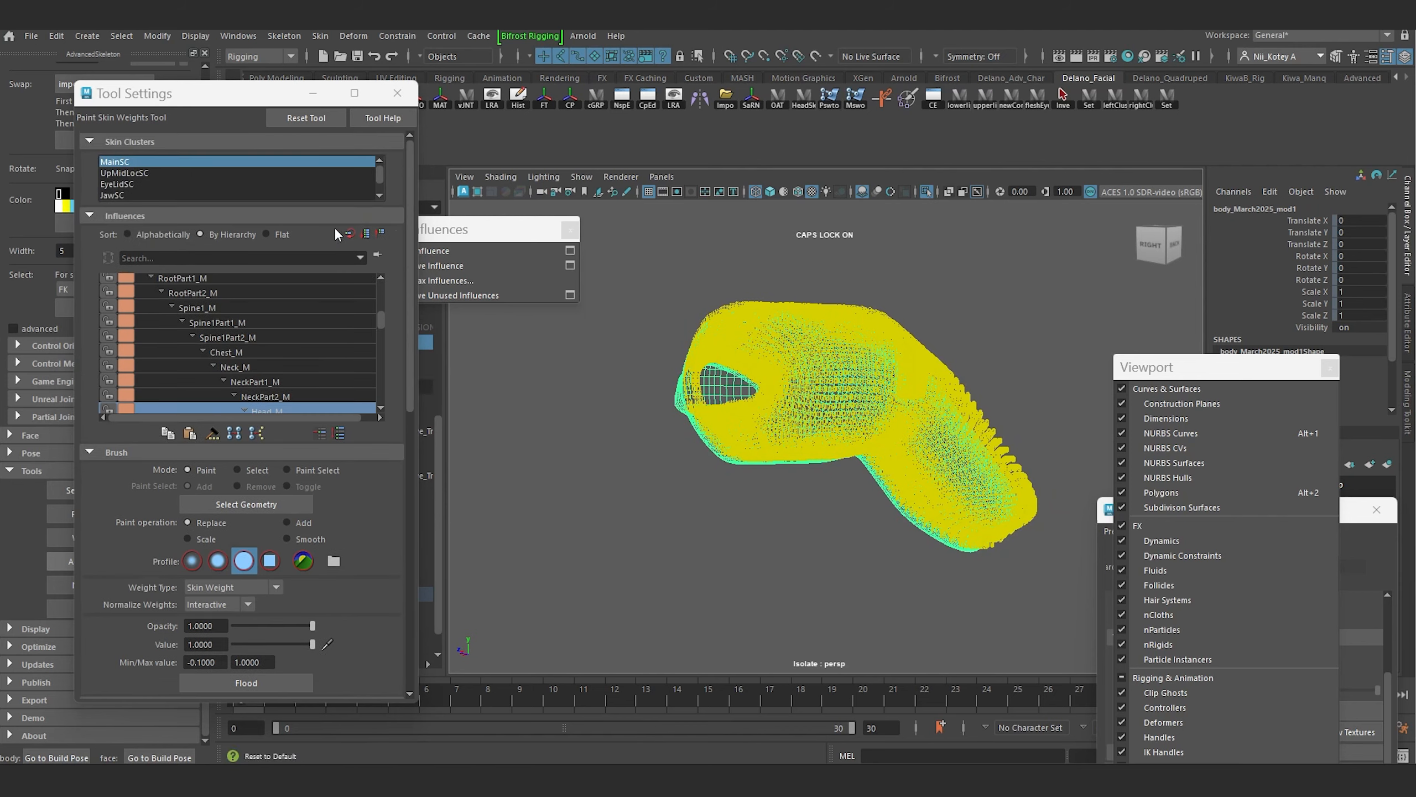
Step: Display the JawSC cluster's JawJoint_M weights on the mouth bag and turn off the numeric weight values
left_click(114, 194)
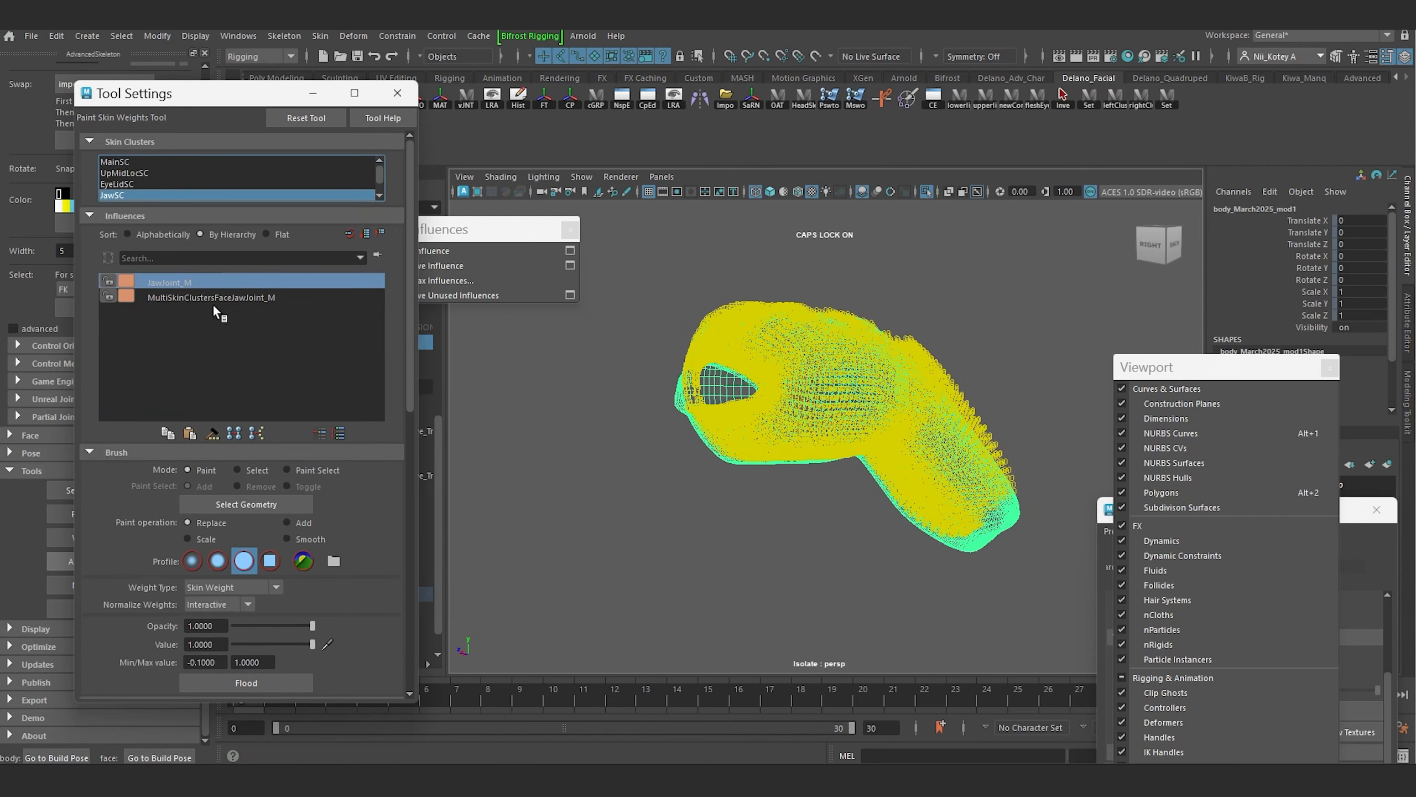
scroll(814, 441, "up", 3)
scroll(155, 599, "down", 12)
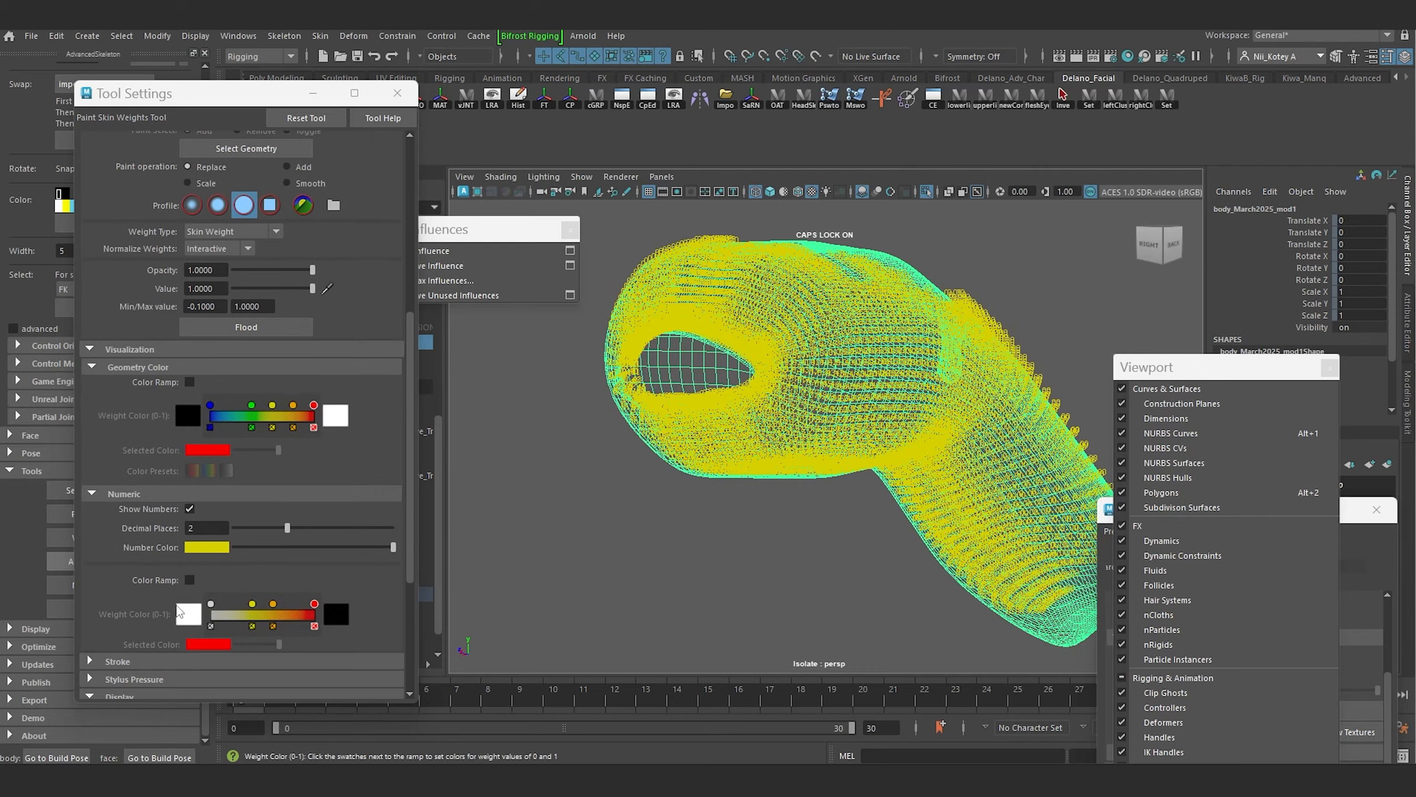
left_click(190, 508)
Step: Switch to shaded display and examine the JawJoint_M weights around the mouth bag with the Paint Skin Weights tool
mouse_move(651, 496)
left_mouse_down("alt")
mouse_move(762, 490)
mouse_move(907, 452)
mouse_move(833, 462)
left_mouse_up("alt")
key("w")
key("5")
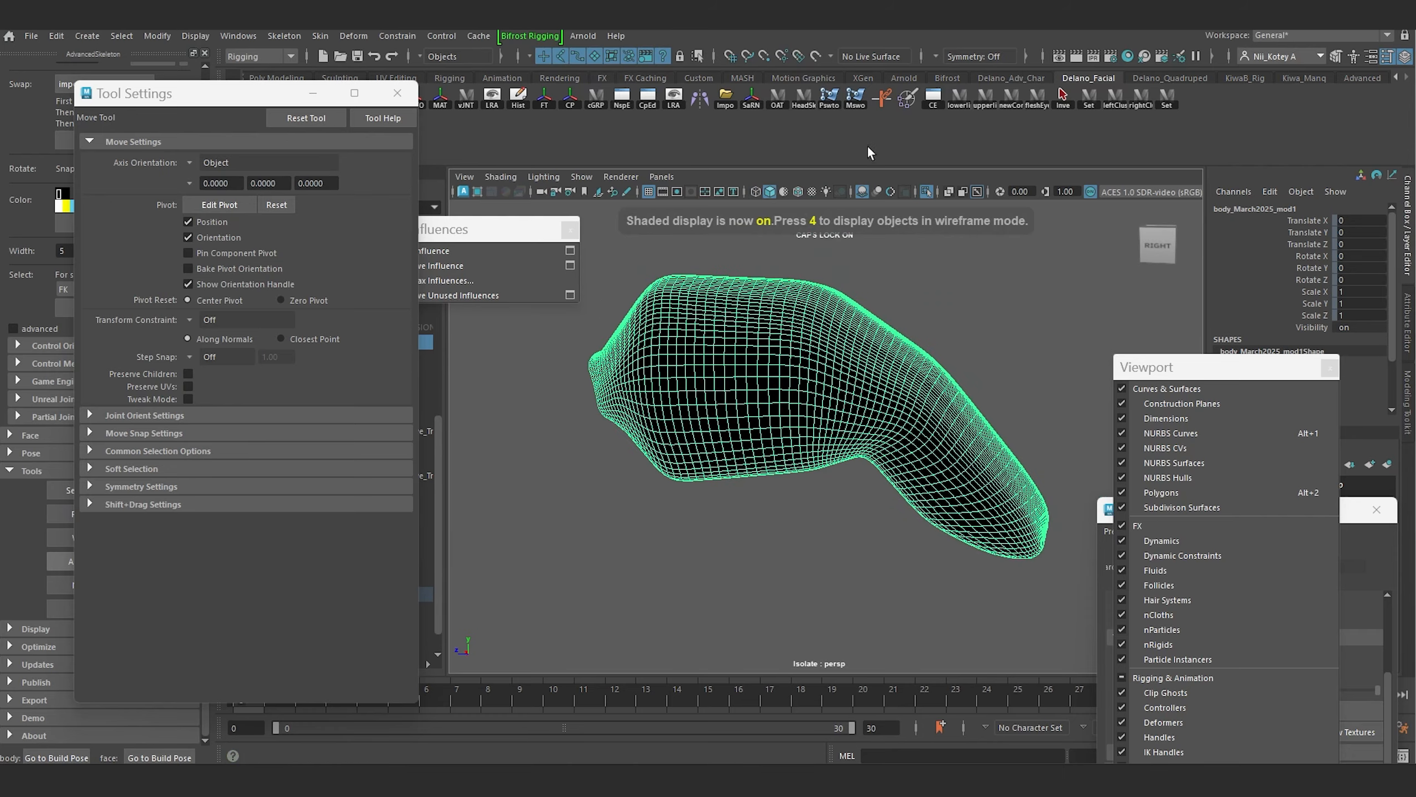
left_click(828, 101)
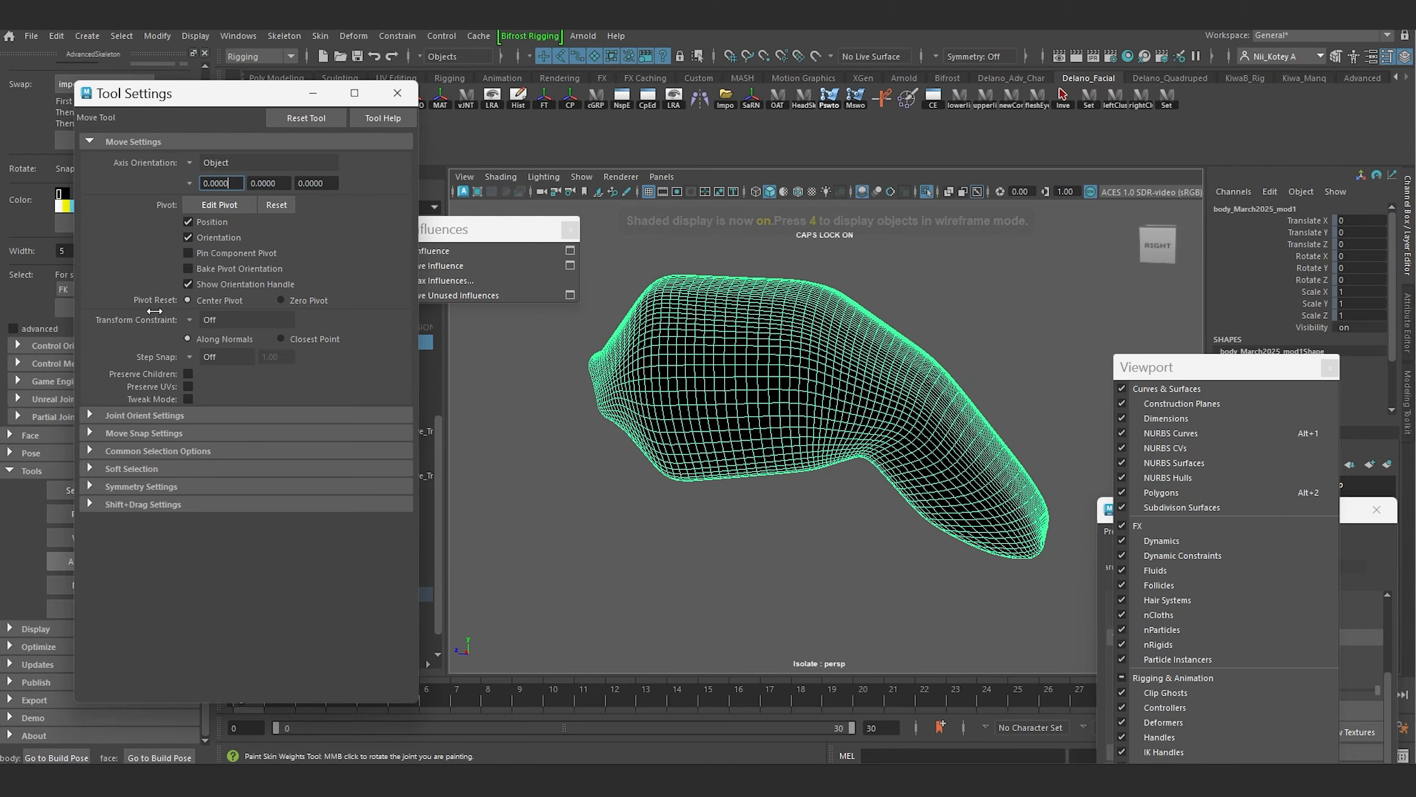
scroll(281, 277, "up", 1)
left_click_drag(645, 414, 691, 414, "alt")
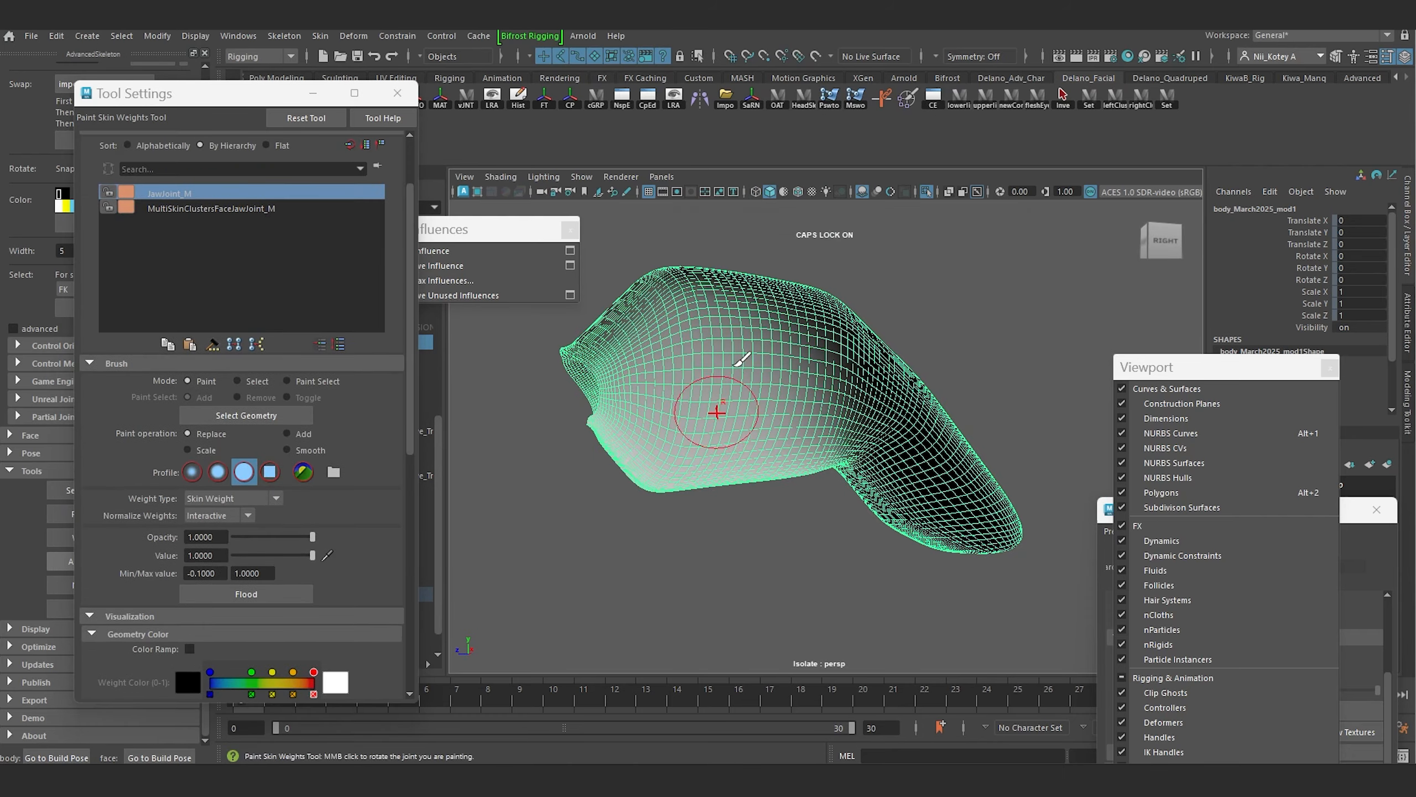
left_click_drag(842, 438, 1009, 452, "alt")
left_click_drag(1029, 511, 831, 457, "alt")
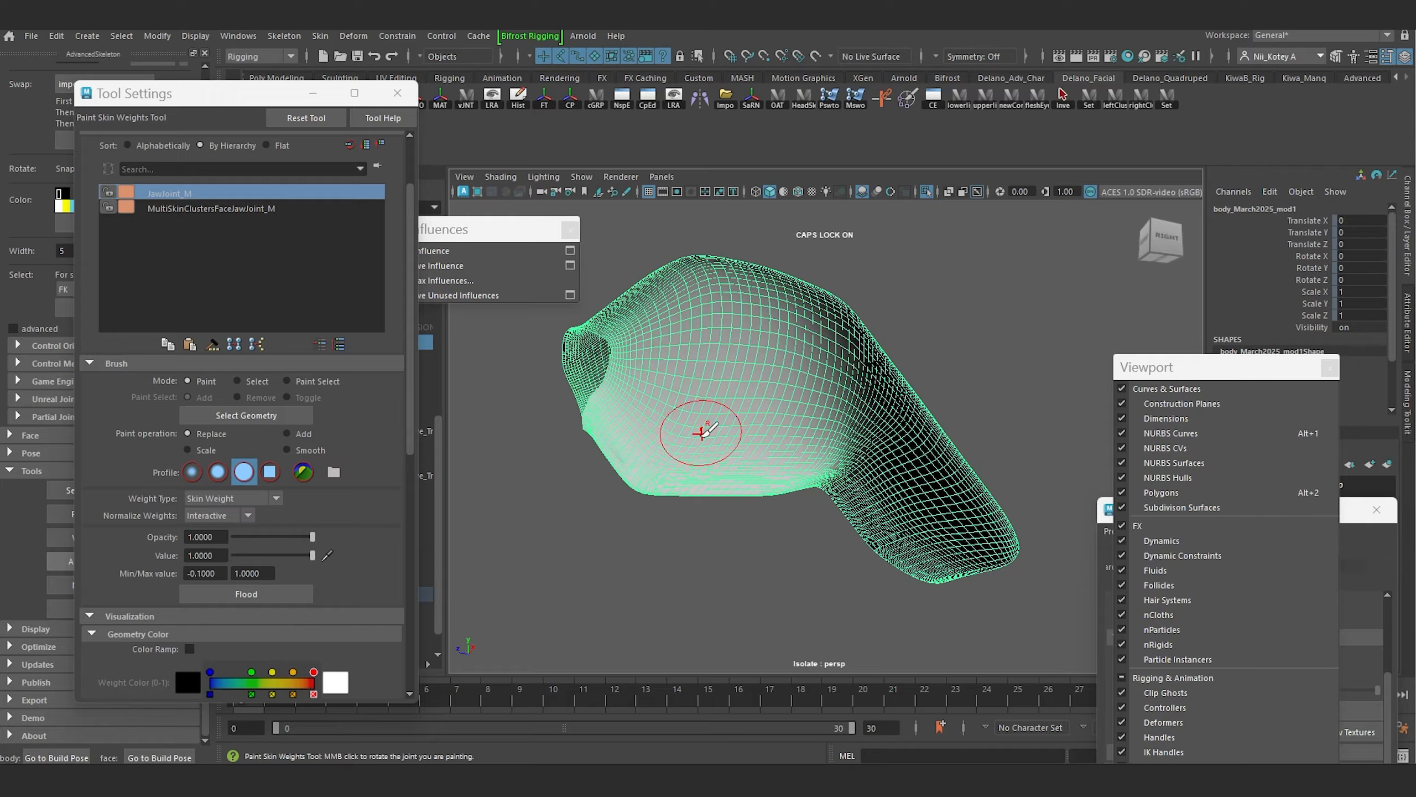
mouse_move(702, 417)
left_mouse_down("alt")
mouse_move(860, 490)
mouse_move(1008, 482)
mouse_move(719, 479)
mouse_move(733, 474)
left_mouse_up("alt")
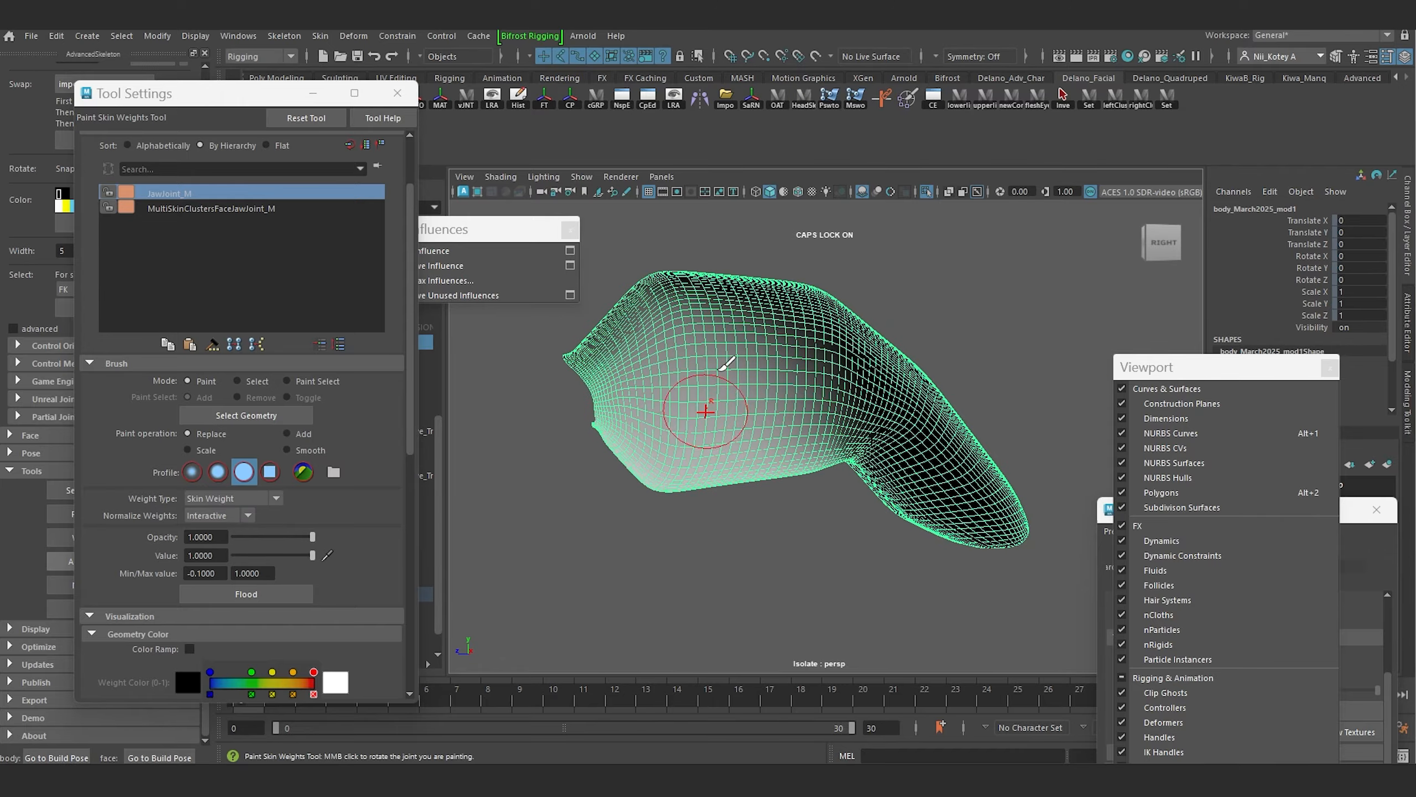
Step: Select all faces of the mouth bag, end the isolation and show the whole character in wireframe
key("w")
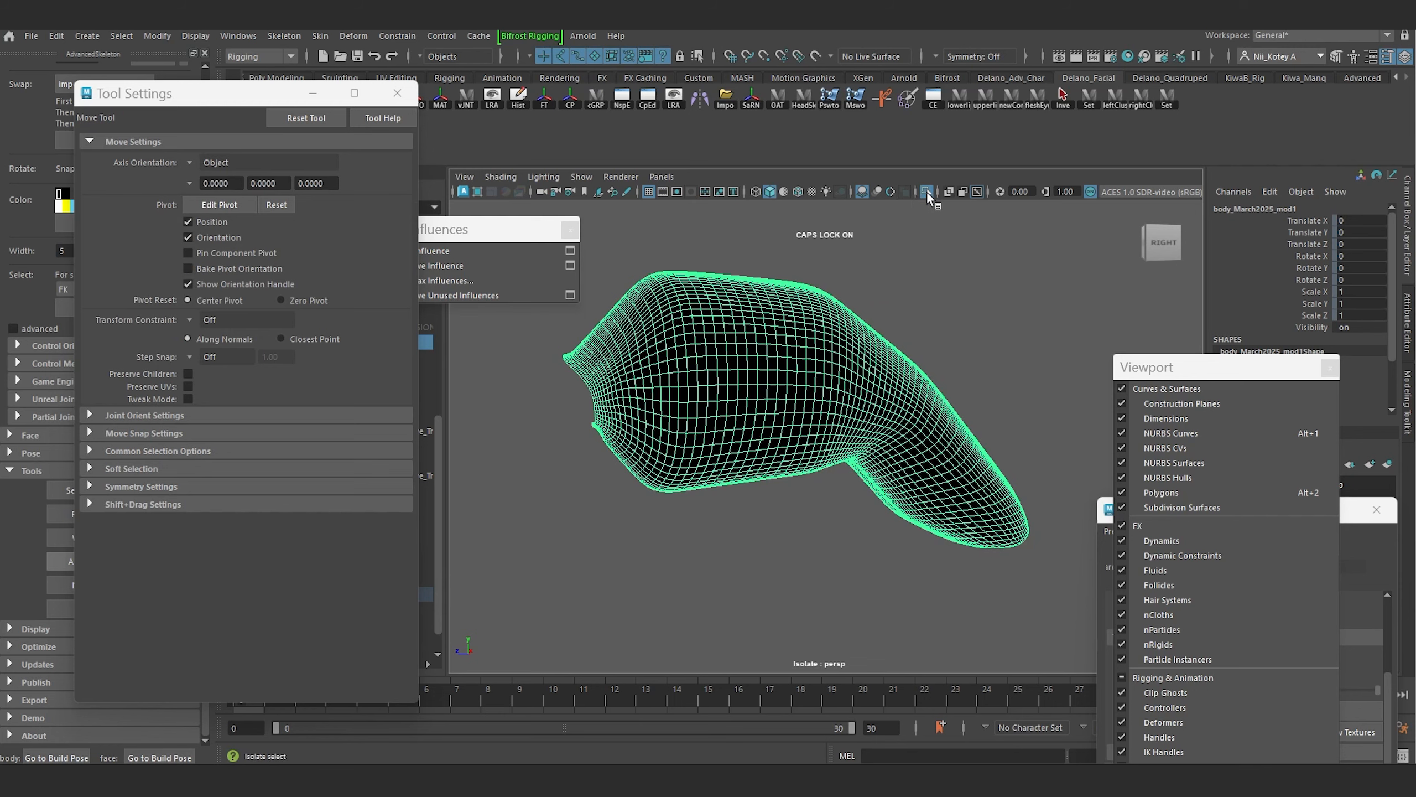
scroll(908, 336, "down", 4)
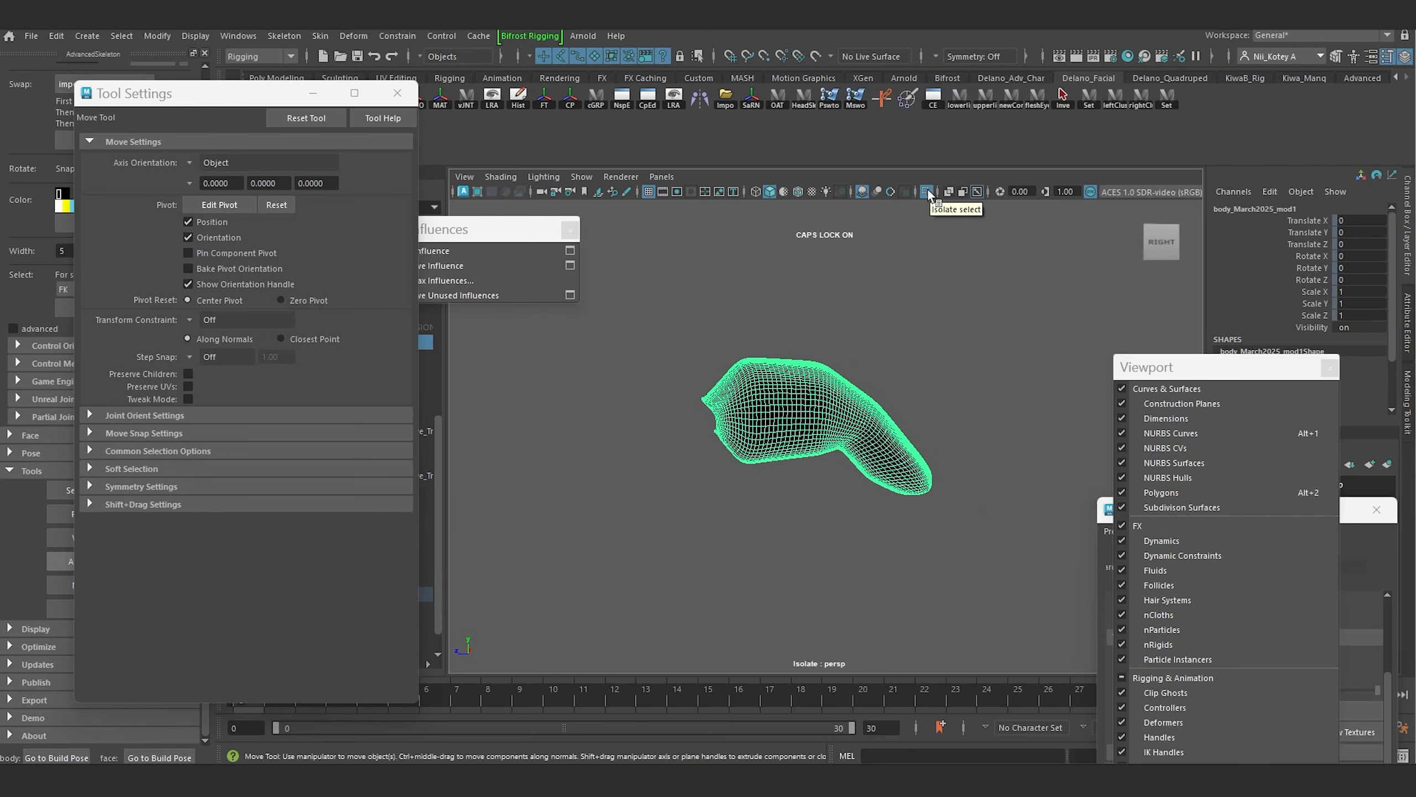
right_click(806, 380)
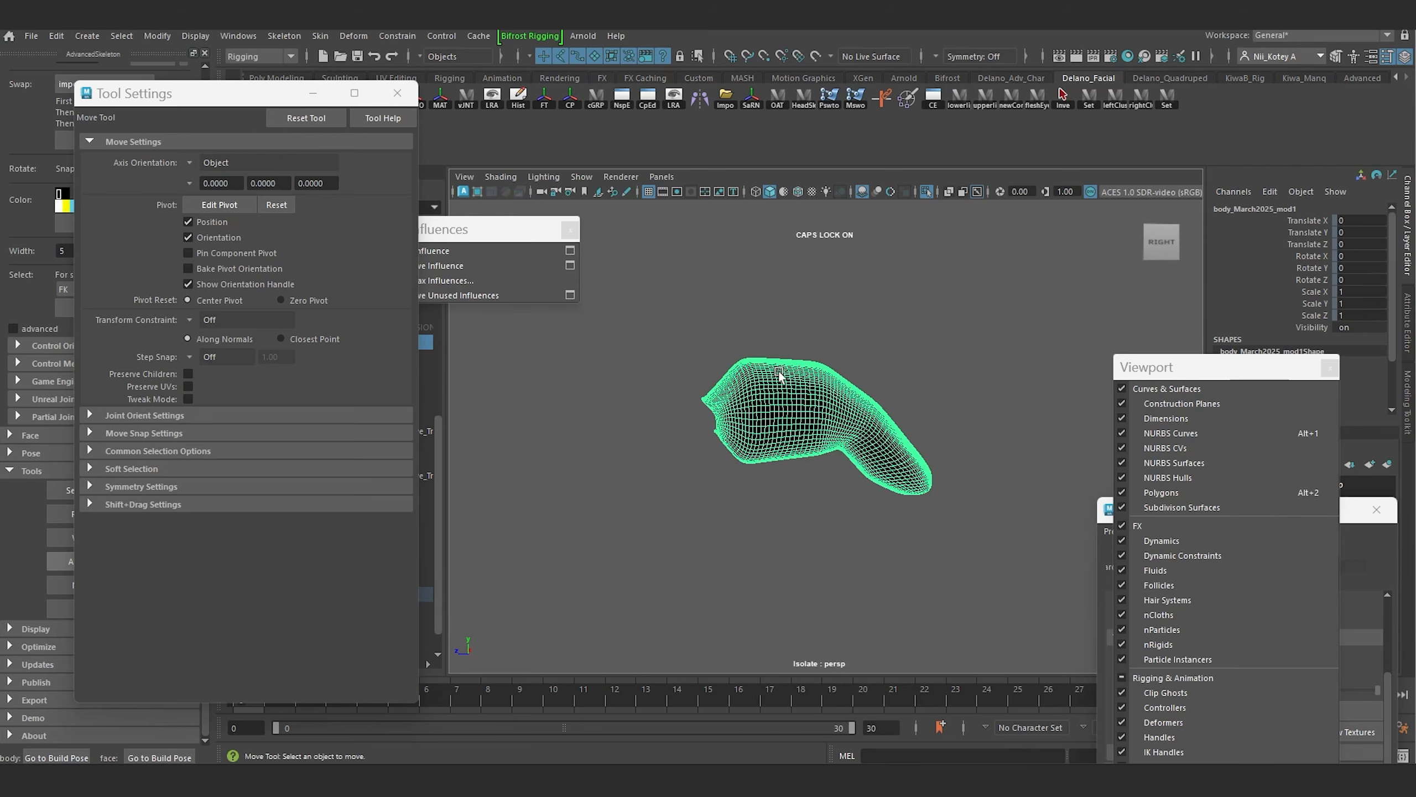
left_click_drag(664, 313, 1095, 601)
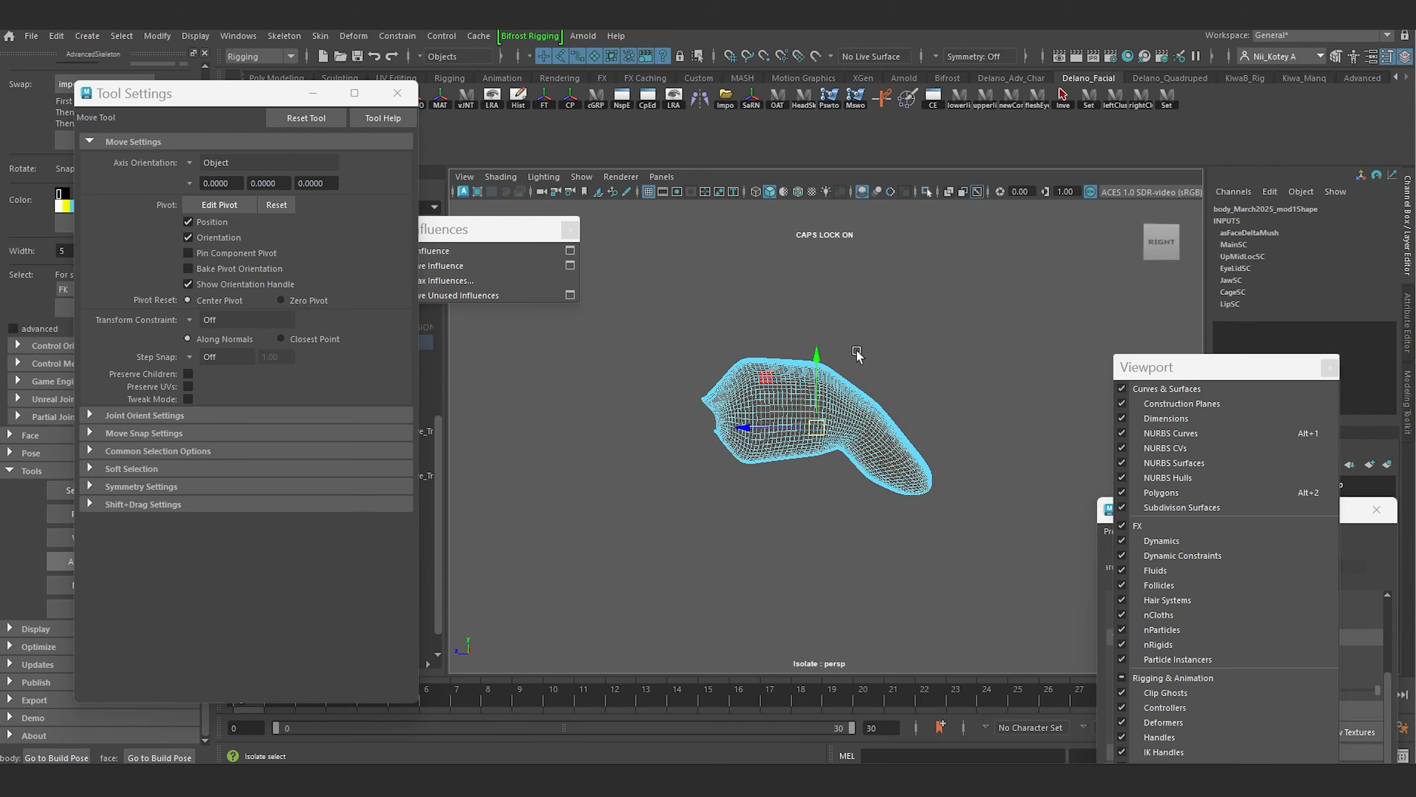
key("ctrl+1")
scroll(879, 426, "up", 2)
left_click_drag(879, 428, 868, 428, "alt")
middle_click_drag(867, 426, 817, 425, "alt")
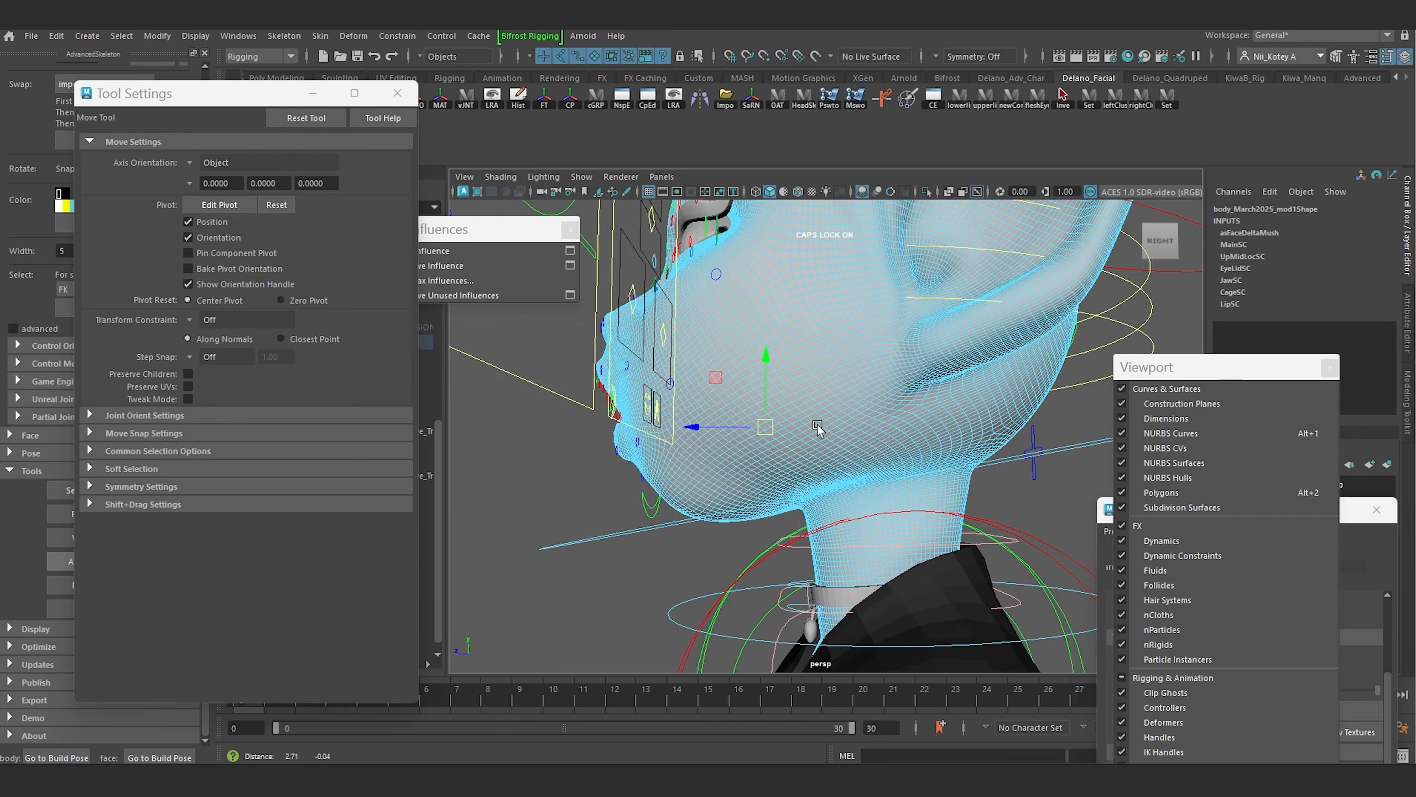
key("4")
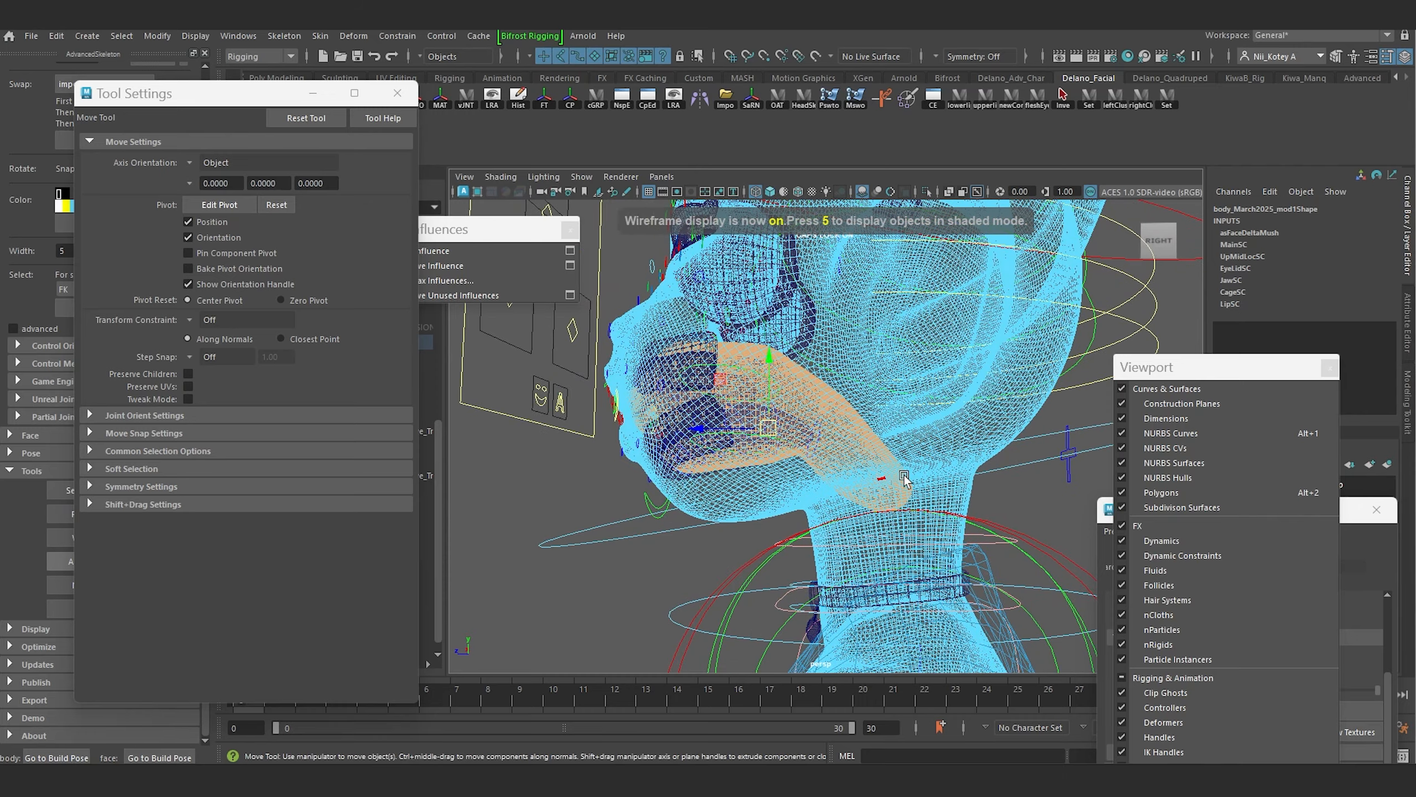
Step: Move the FKHead_M control forward to about -2.665, 14.88, 0.743 and inspect how the mouth bag and neck deform
left_click(601, 540)
scroll(602, 540, "down", 2)
left_click_drag(604, 539, 641, 540, "alt")
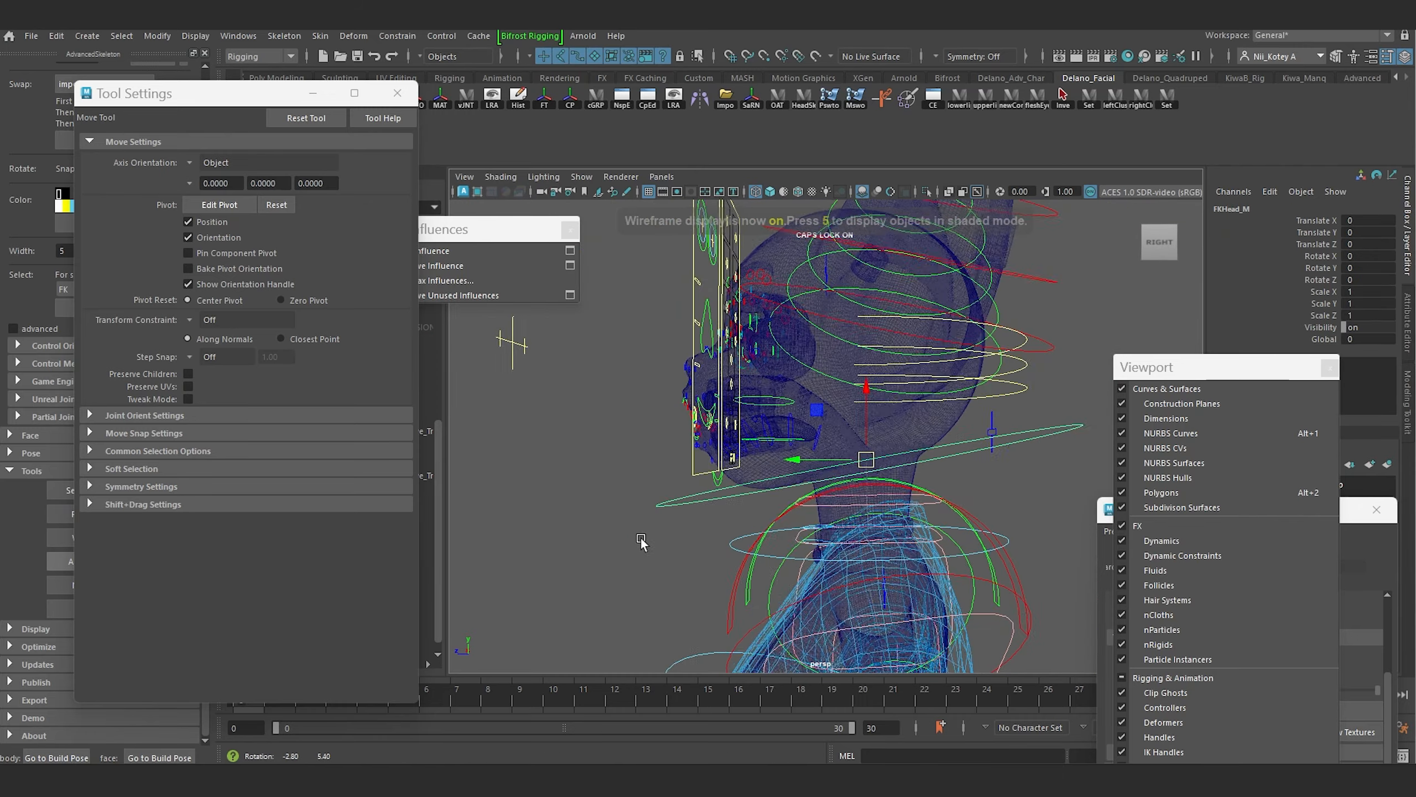
left_click_drag(867, 459, 696, 489)
left_click_drag(696, 490, 682, 522, "alt")
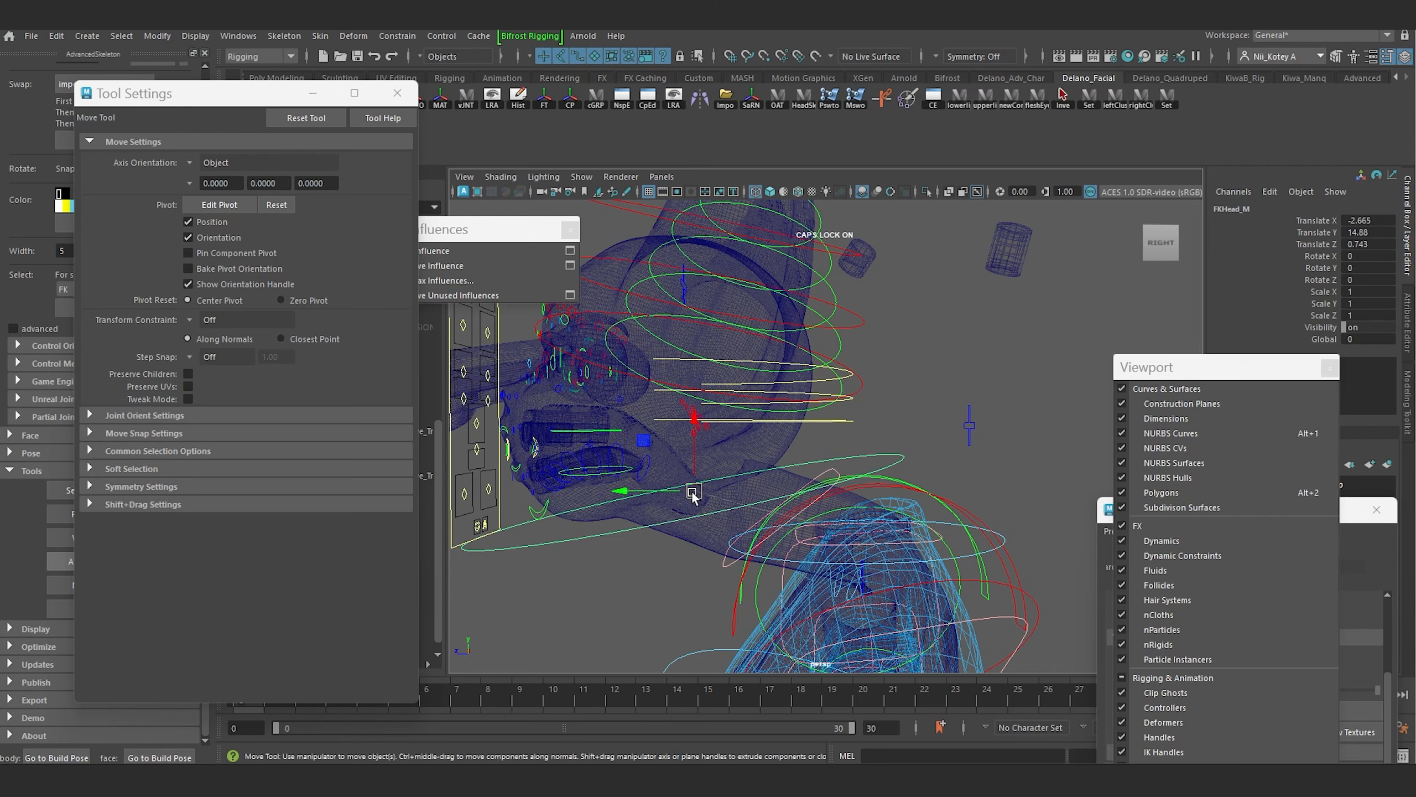
scroll(684, 524, "up", 5)
middle_click_drag(684, 523, 880, 444, "alt")
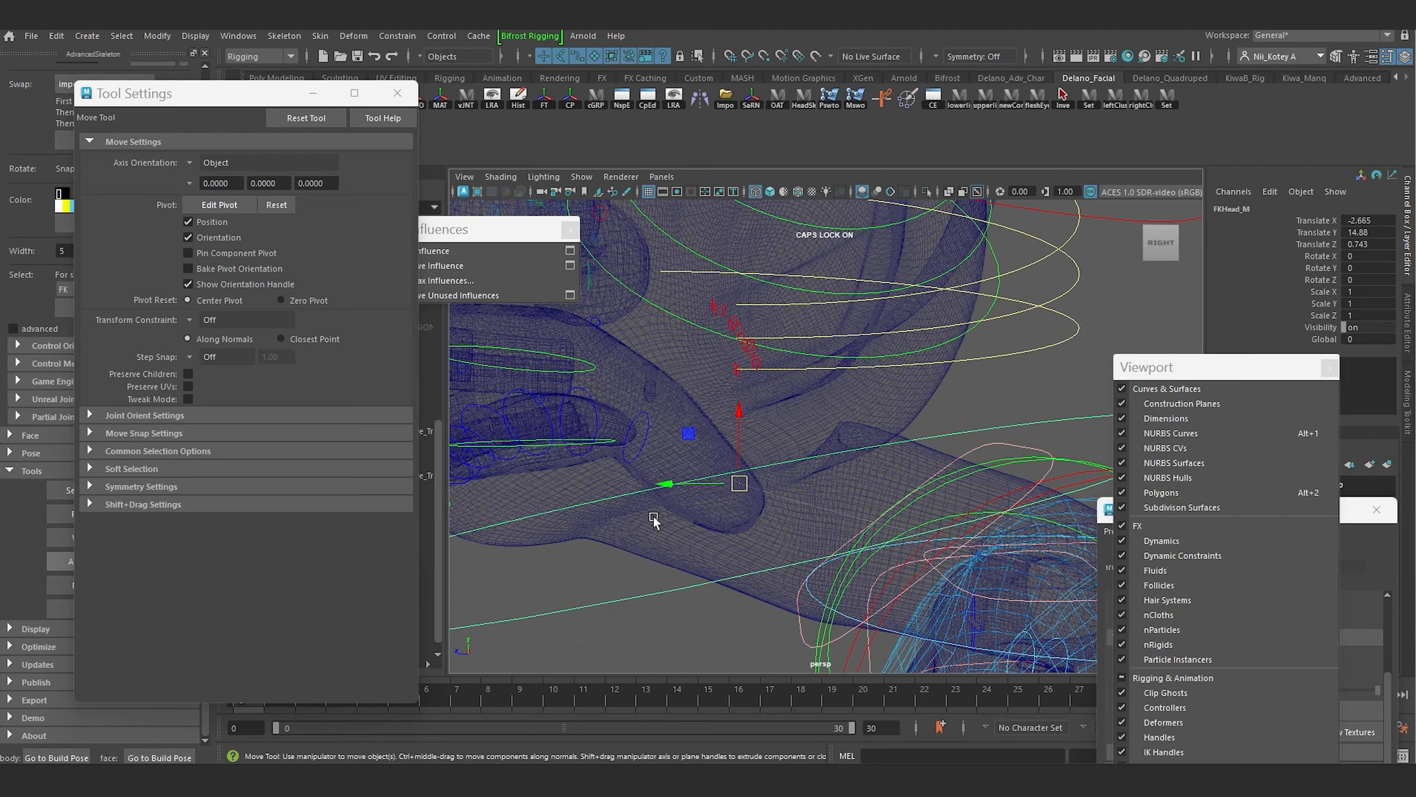
scroll(661, 547, "down", 4)
left_click_drag(756, 533, 751, 530, "alt")
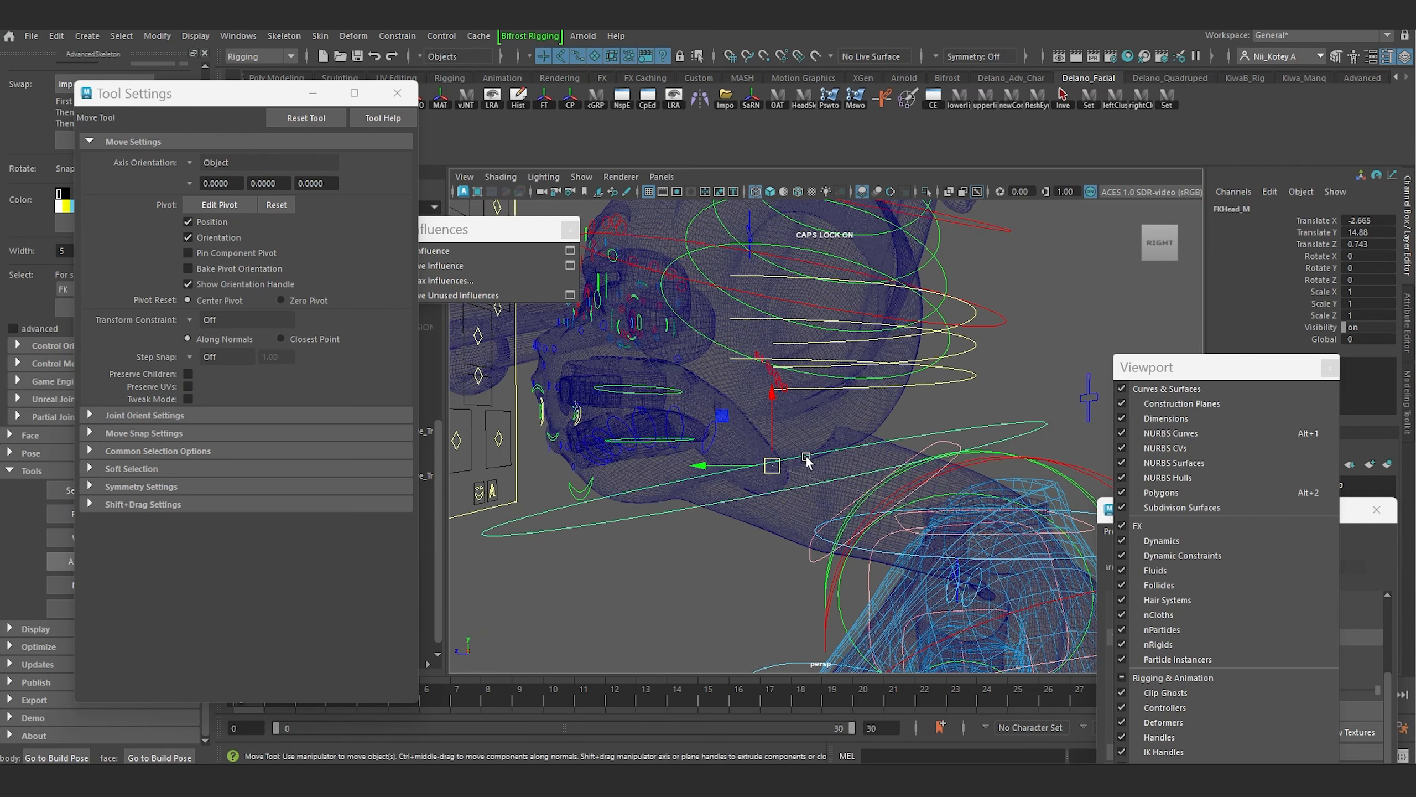
Step: Move the head control backward and sideways to test the mouth bag's deformation from several directions
left_click_drag(772, 465, 773, 464)
left_click_drag(820, 422, 975, 526)
scroll(753, 478, "down", 5)
left_click_drag(753, 479, 870, 506, "alt")
scroll(871, 550, "up", 5)
left_click_drag(880, 563, 760, 385, "alt")
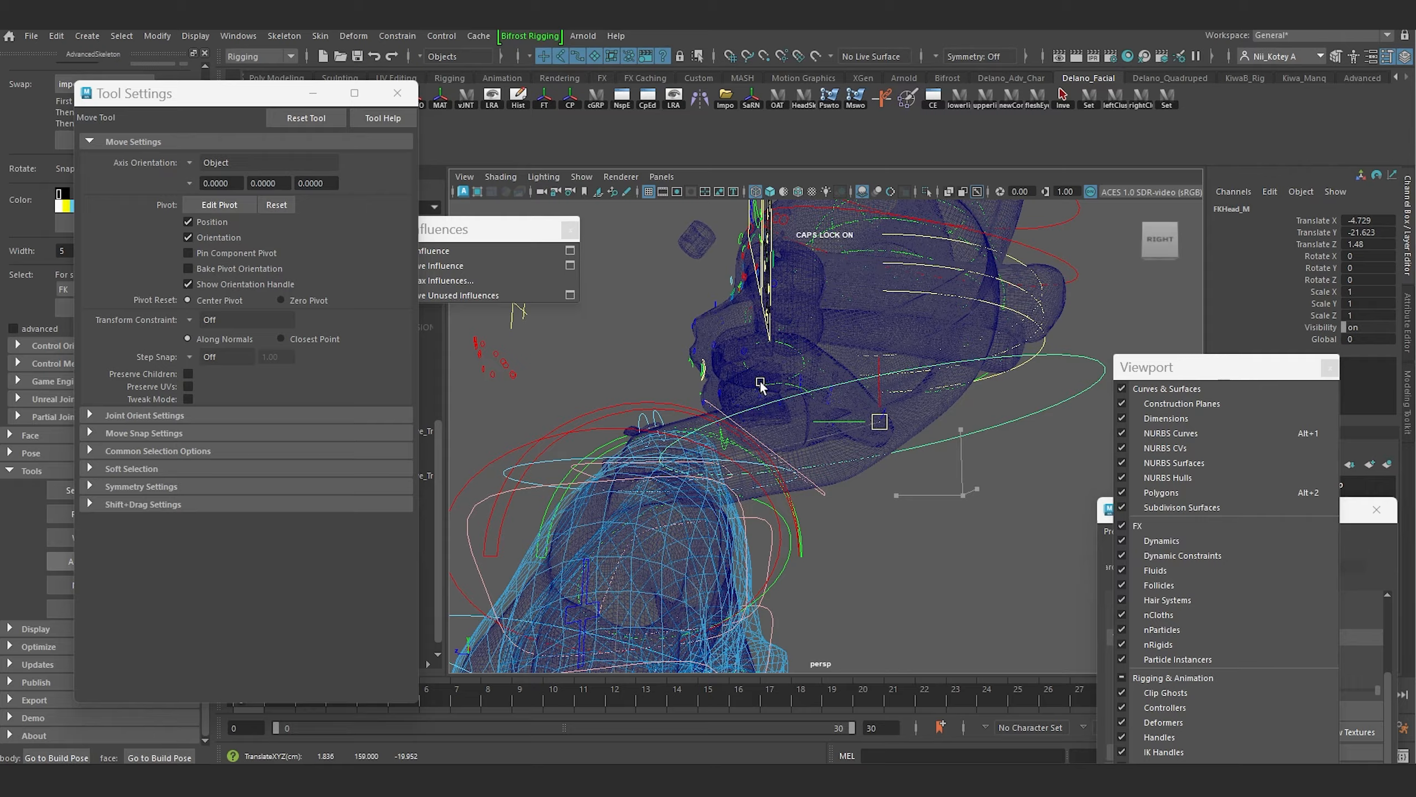
left_click_drag(760, 383, 702, 366)
left_click_drag(847, 401, 846, 398)
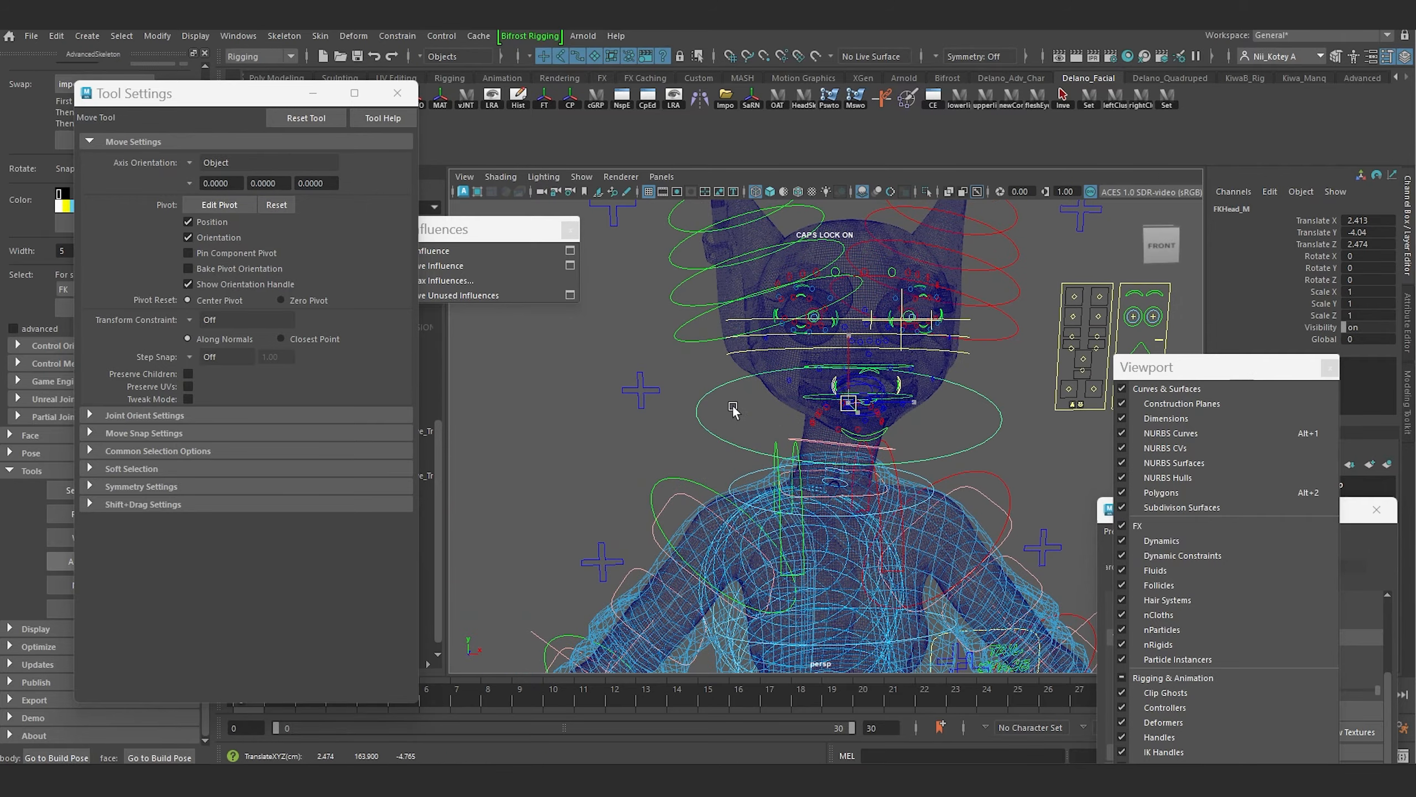
left_click_drag(733, 410, 904, 478)
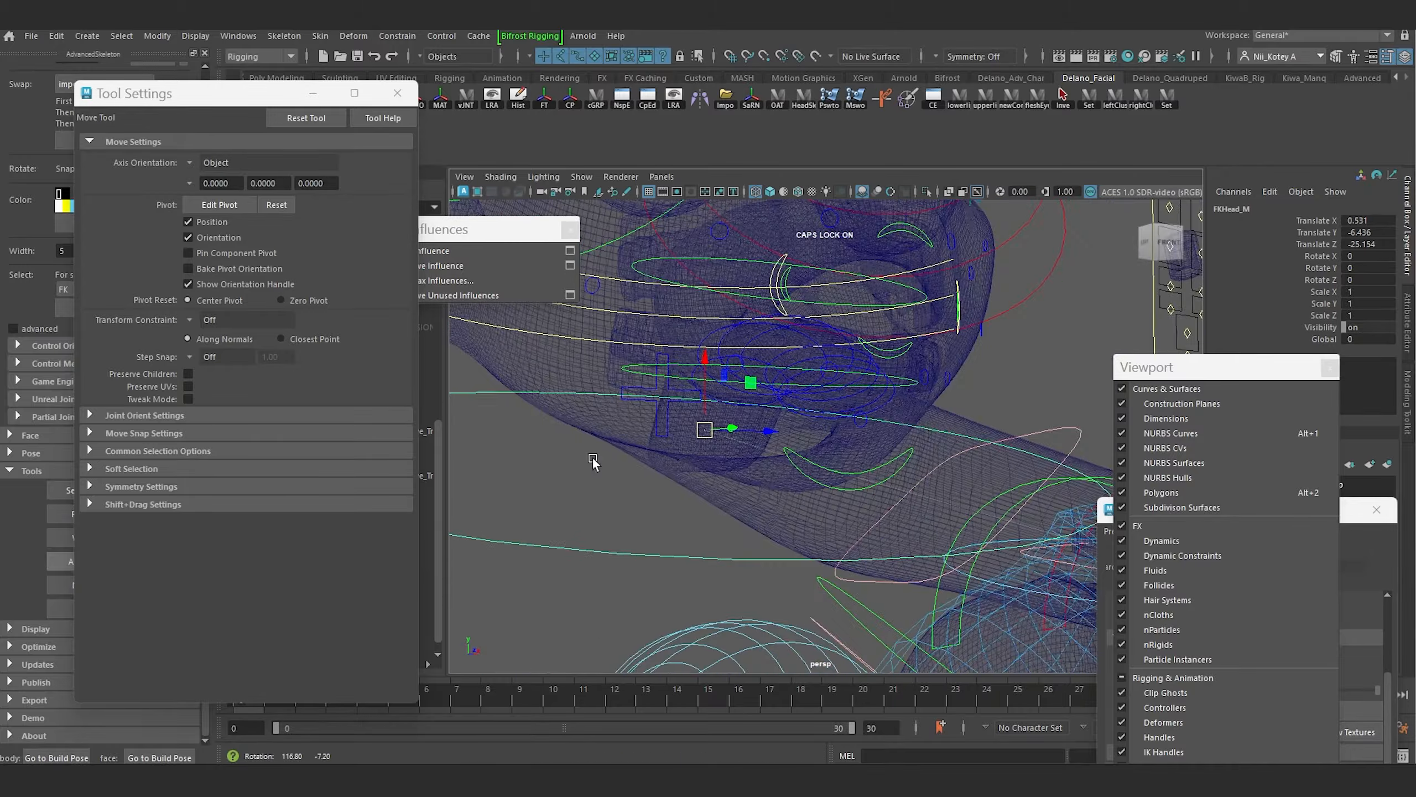
mouse_move(592, 462)
left_mouse_down("alt")
mouse_move(512, 465)
mouse_move(550, 477)
mouse_move(592, 460)
left_mouse_up("alt")
left_click_drag(729, 453, 782, 483, "alt")
Step: Return the body rig to its build pose and check the mouth bag's position against the neck
left_click(78, 757)
scroll(786, 477, "up", 7)
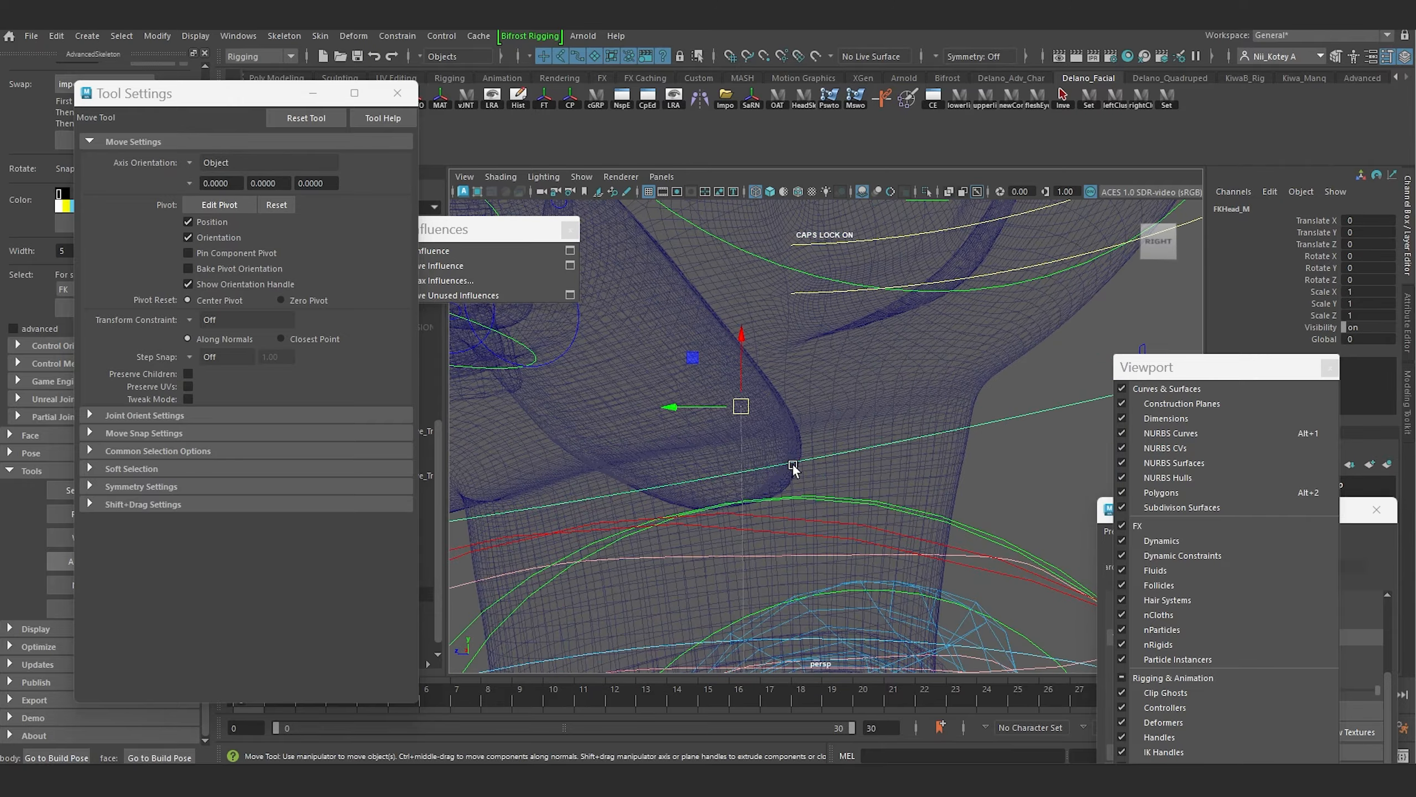
middle_click_drag(792, 467, 836, 446, "alt")
scroll(837, 450, "down", 6)
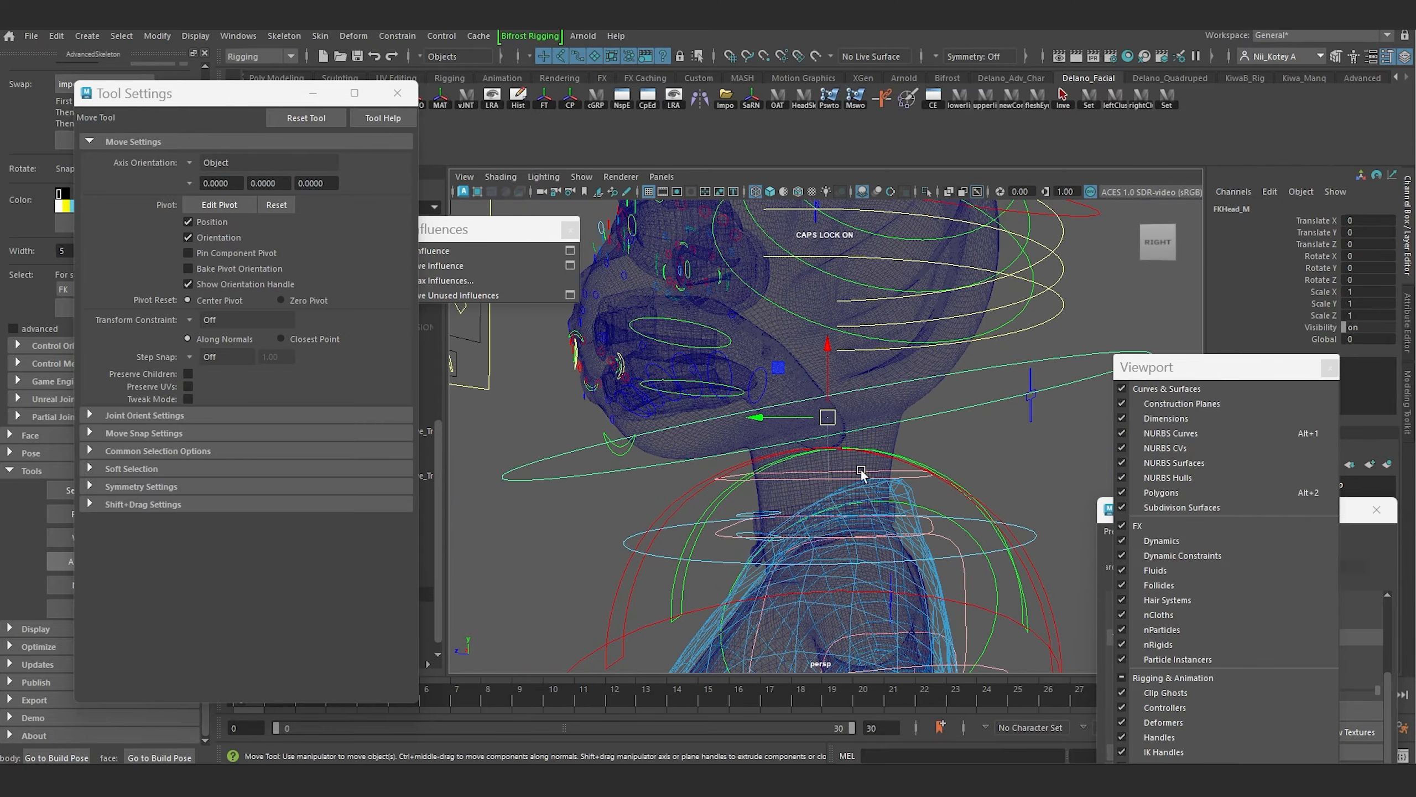
Step: Turn on the display of joints in the viewport and look at the head and neck joints beside the mouth bag
left_click_drag(1204, 377, 1223, 35)
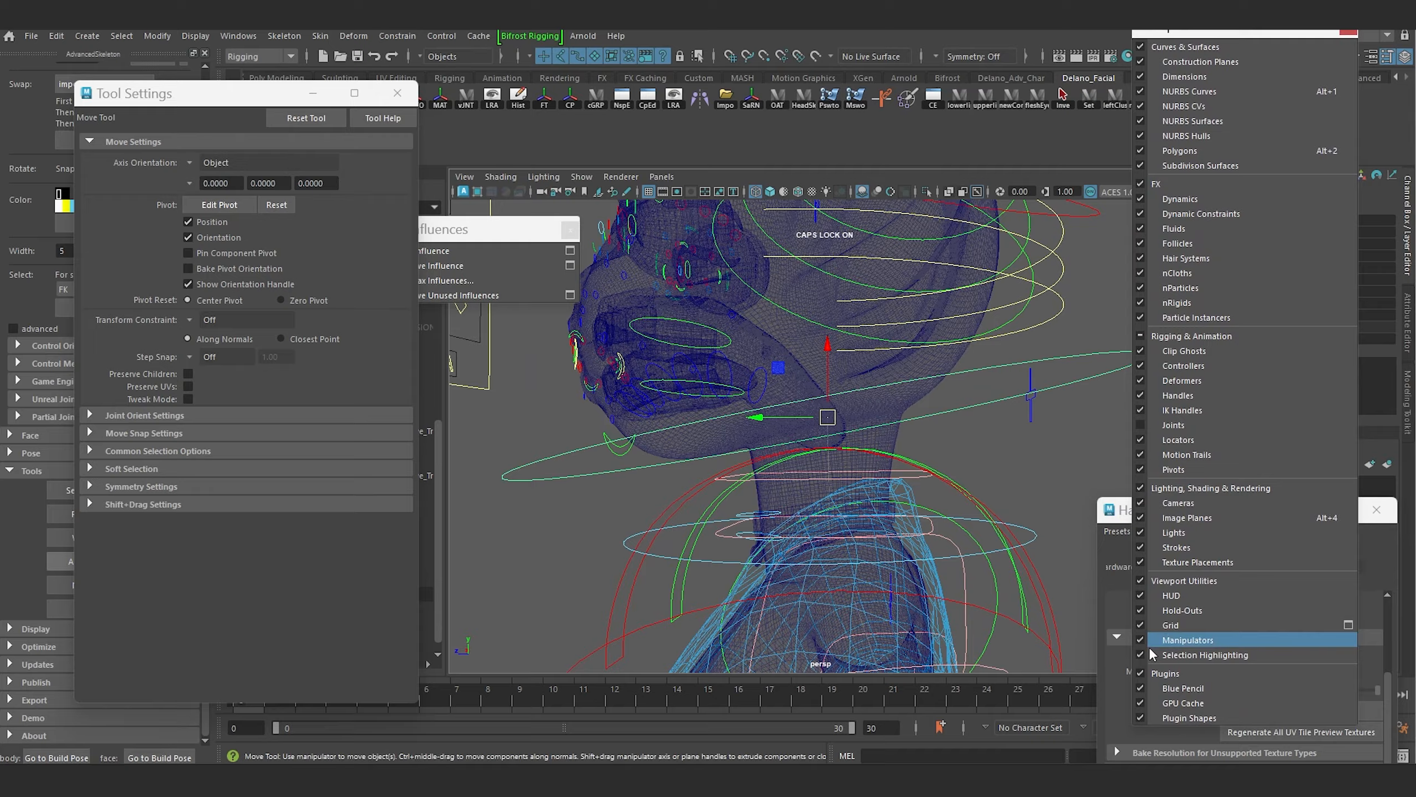
left_click(1165, 425)
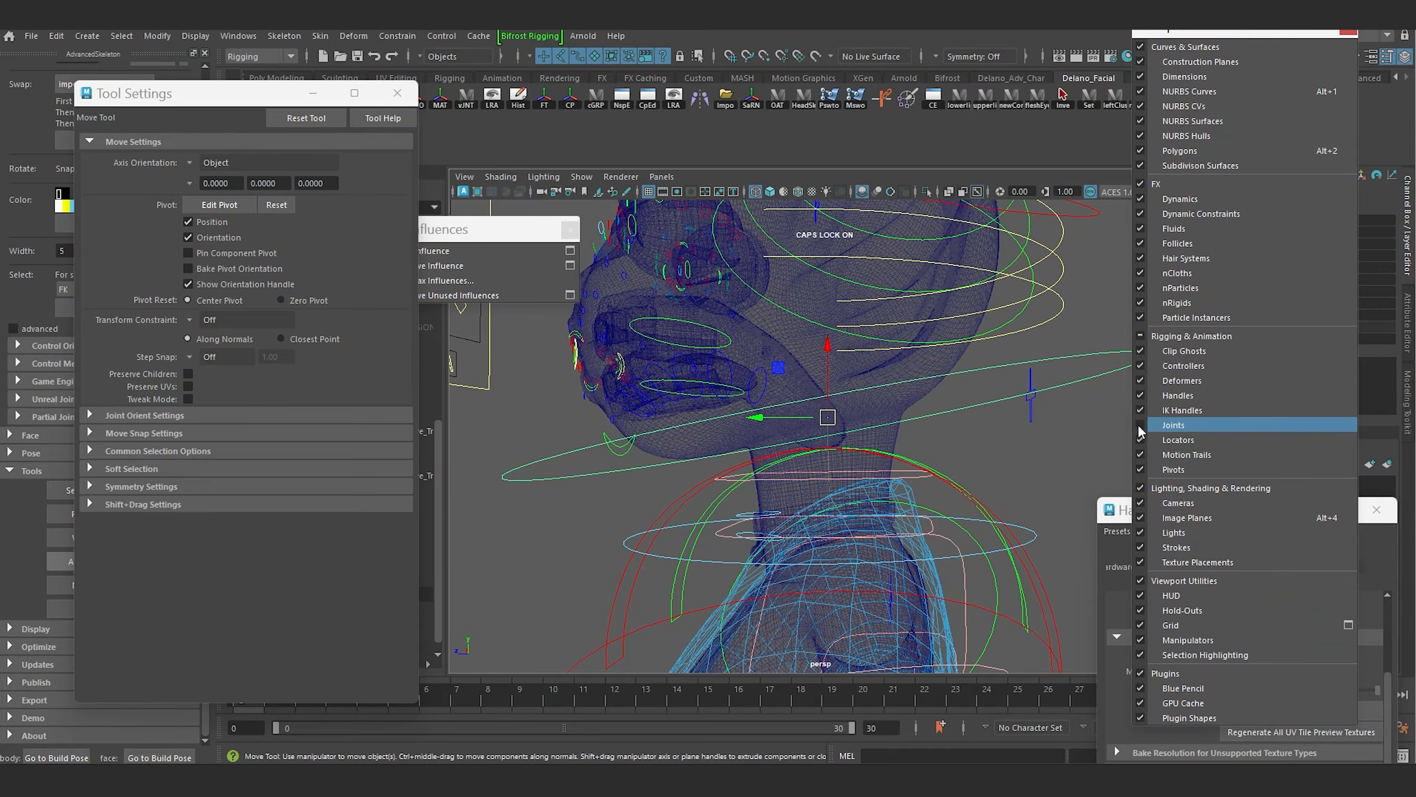
scroll(738, 496, "up", 4)
left_click_drag(739, 495, 763, 478, "alt")
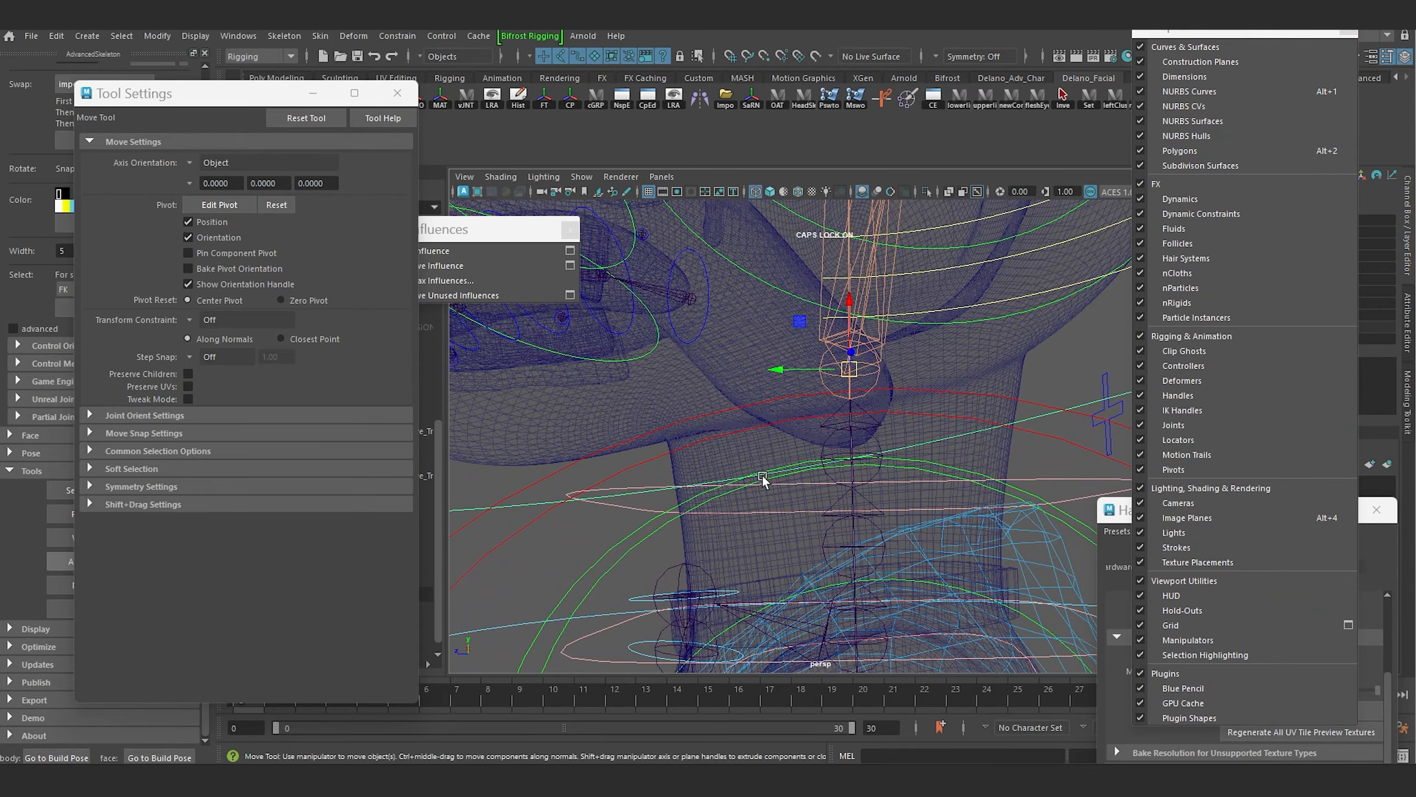
left_click(826, 444)
left_click_drag(1245, 32, 1218, 360)
Step: Return to shaded display, select the body mesh and isolate it with the inside of the mouth in view
mouse_move(836, 418)
left_mouse_down("alt")
mouse_move(814, 456)
mouse_move(778, 463)
mouse_move(772, 425)
mouse_move(827, 457)
mouse_move(803, 463)
mouse_move(817, 469)
mouse_move(764, 428)
left_mouse_up("alt")
key("5")
left_click(665, 292)
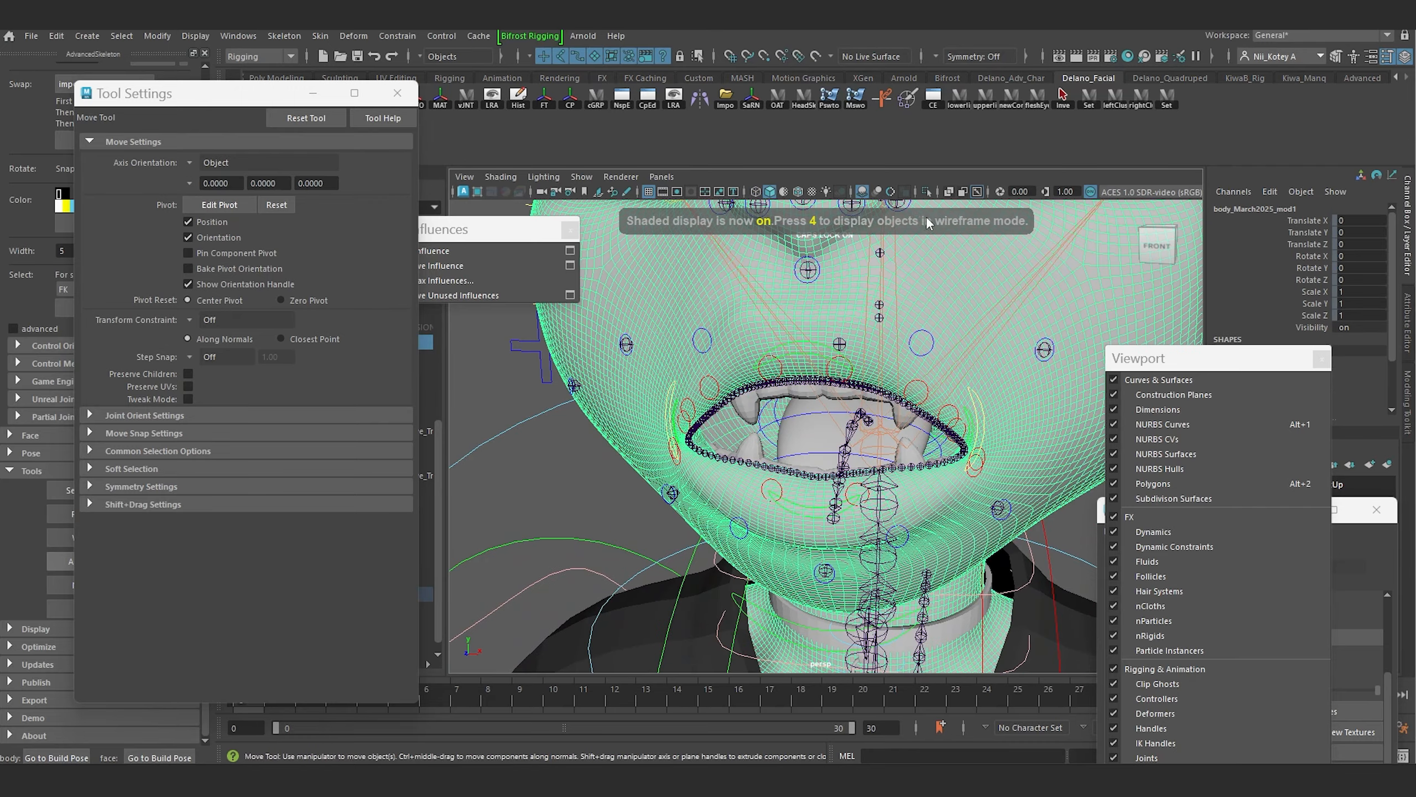
left_click(935, 188)
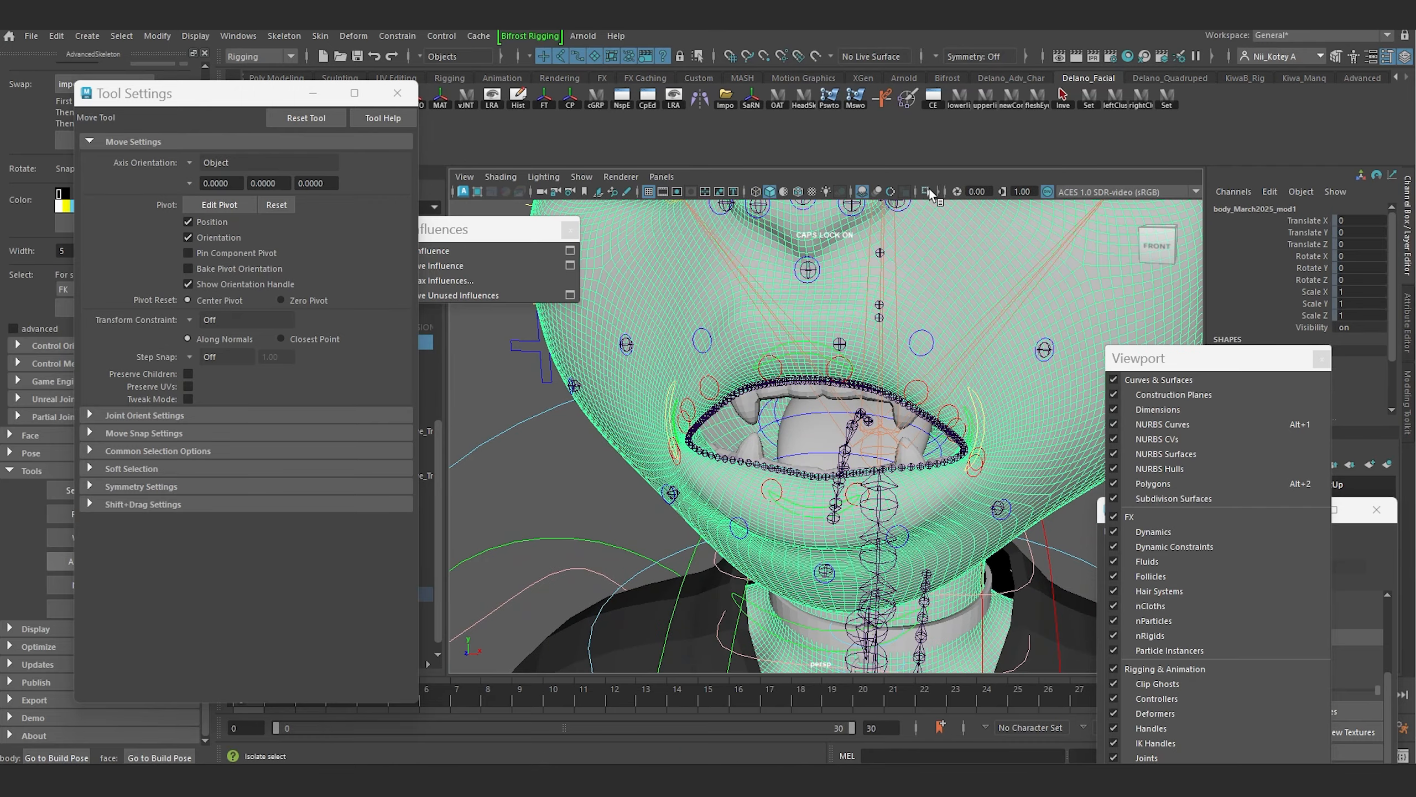
left_click(929, 190)
scroll(888, 466, "up", 6)
left_click_drag(890, 473, 734, 320, "alt")
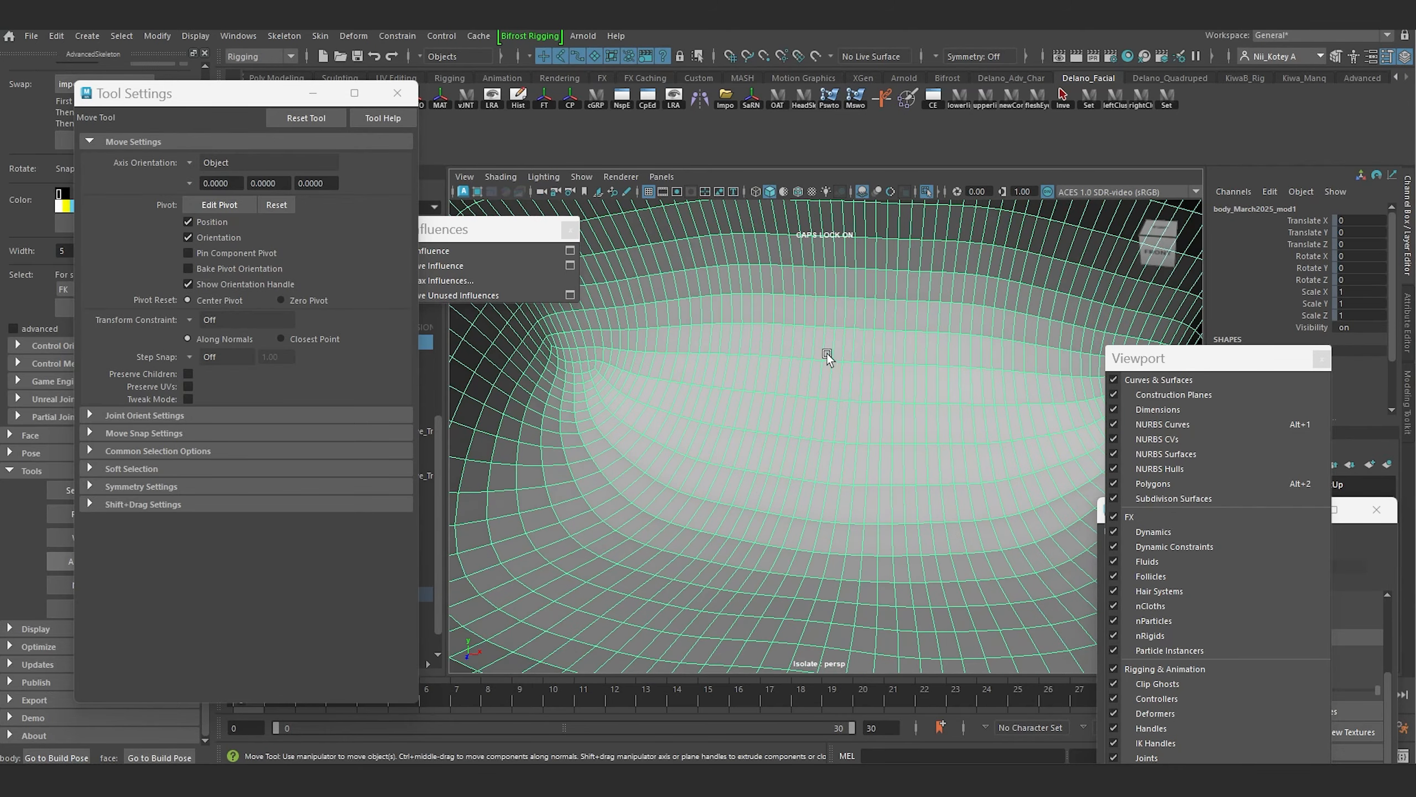
Step: Switch the body mesh to face selection and select a vertical band of faces down the middle of the mouth interior
right_click_drag(836, 427, 838, 383)
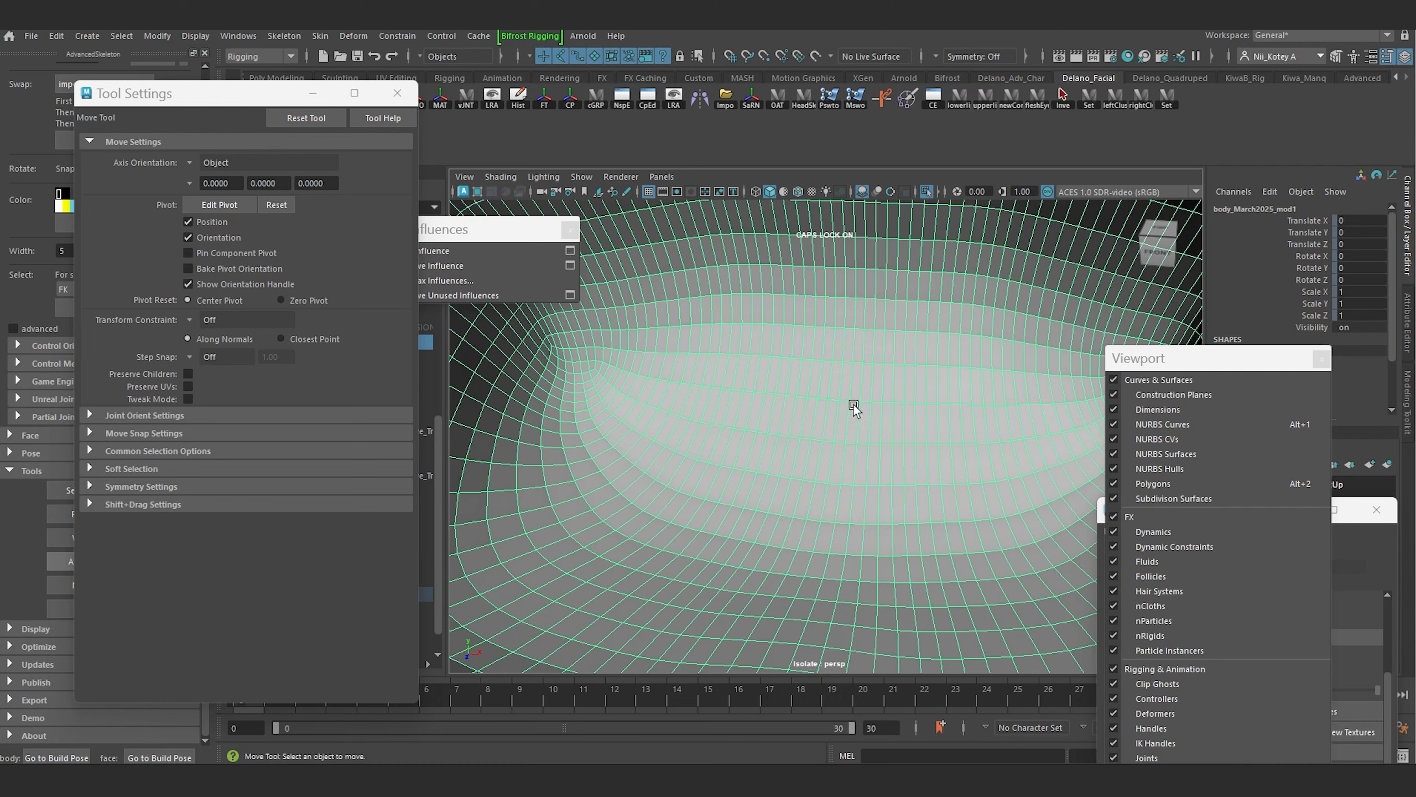
left_click(841, 435)
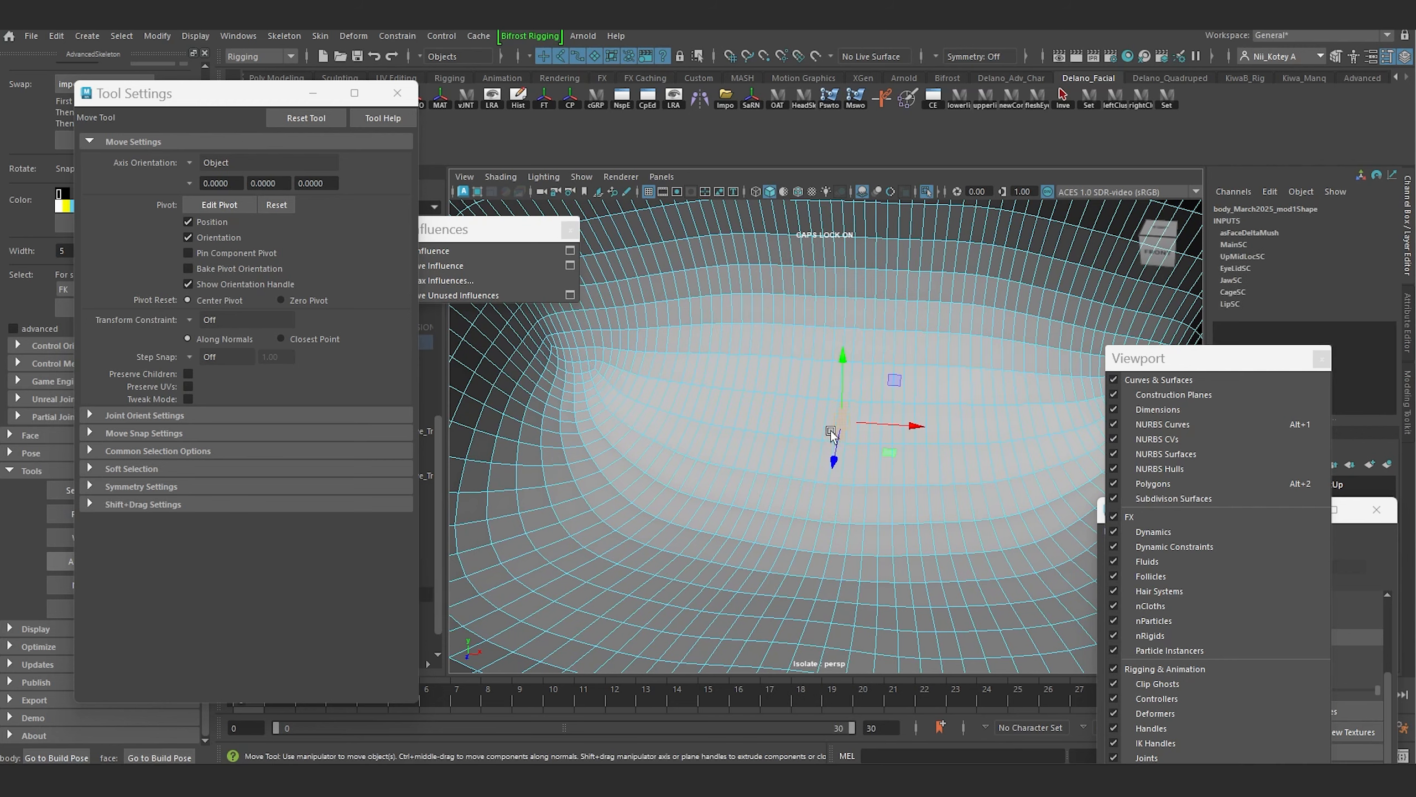
key("q")
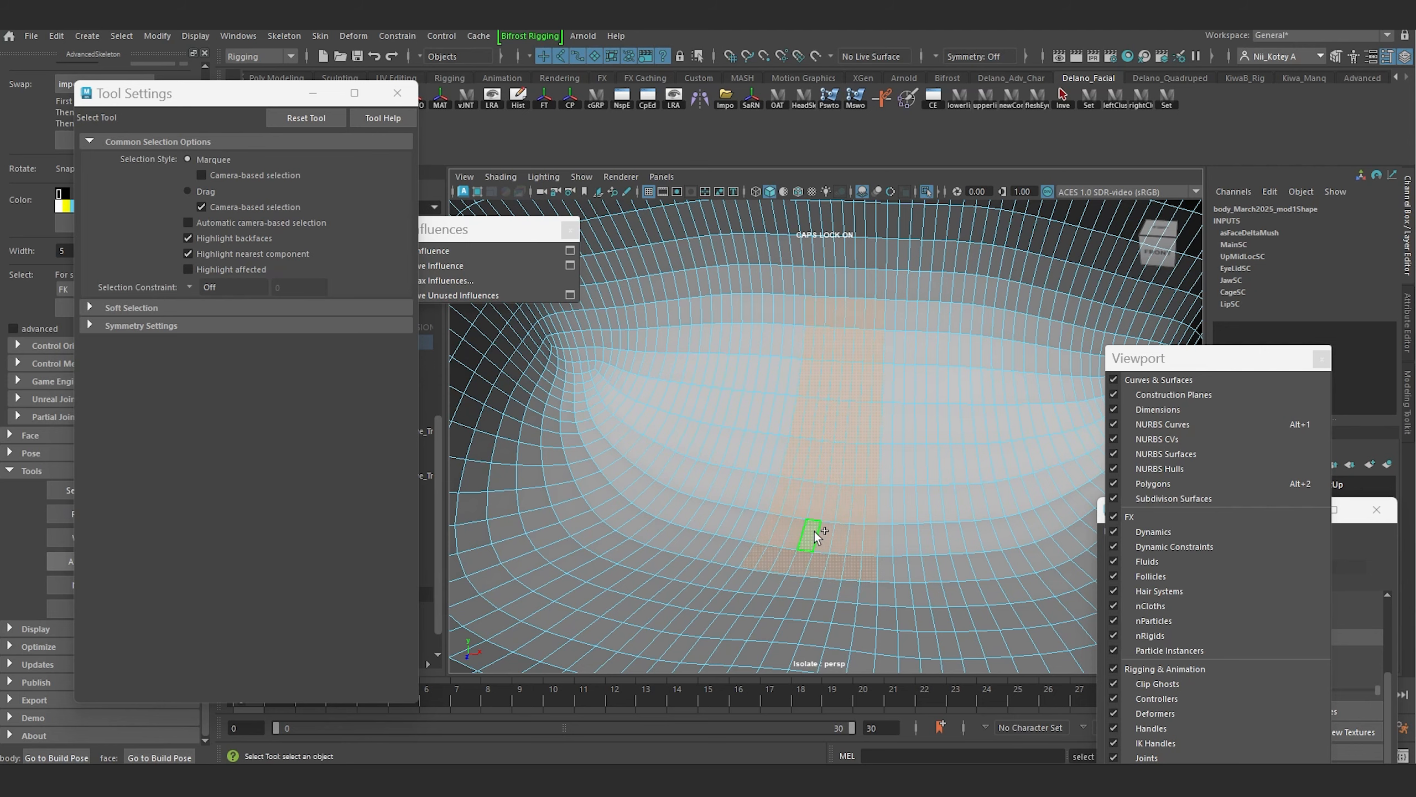
double_click(814, 531)
left_click_drag(814, 531, 850, 421, "alt")
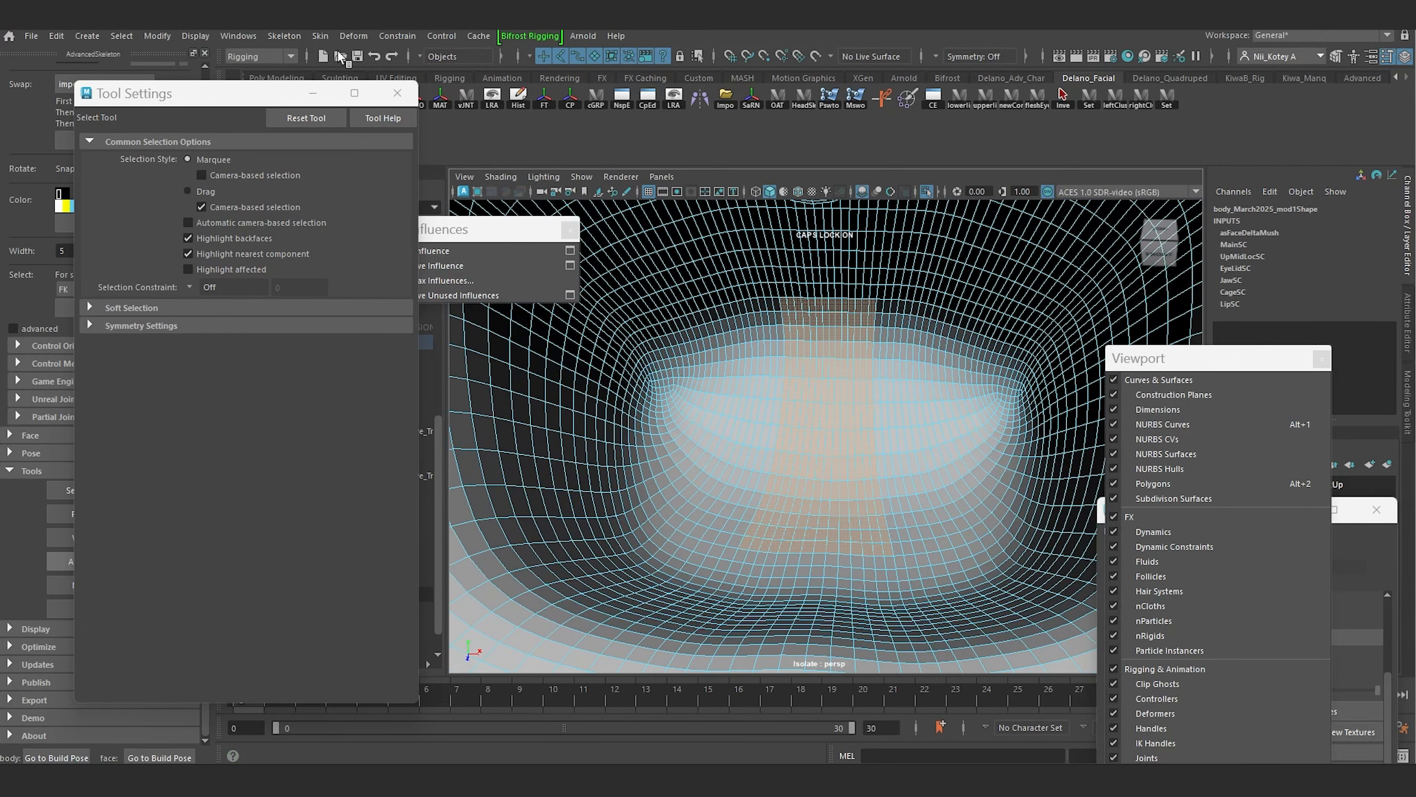
Step: Paint-select the faces across the back of the mouth interior, extending the existing central band to both sides and its upper edge
left_click_drag(268, 99, 153, 395)
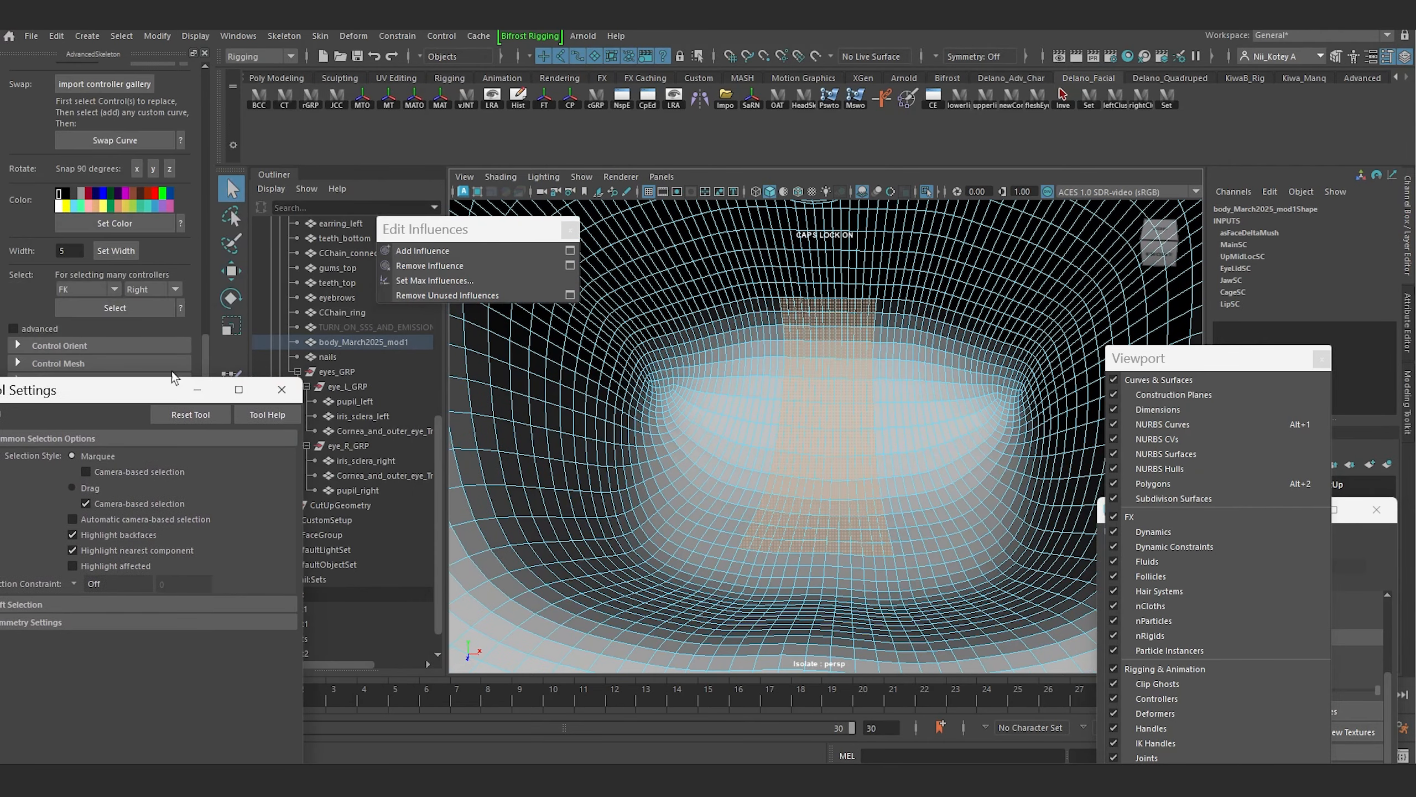
mouse_move(878, 380)
left_mouse_down()
mouse_move(923, 363)
mouse_move(1001, 514)
mouse_move(696, 562)
mouse_move(647, 413)
mouse_move(877, 354)
mouse_move(1003, 423)
mouse_move(955, 429)
mouse_move(908, 506)
mouse_move(725, 505)
mouse_move(802, 473)
left_mouse_up()
mouse_move(780, 554)
left_mouse_down()
mouse_move(1003, 569)
mouse_move(775, 579)
mouse_move(646, 479)
mouse_move(692, 356)
mouse_move(837, 307)
mouse_move(1012, 357)
mouse_move(1046, 529)
mouse_move(1035, 424)
left_mouse_up()
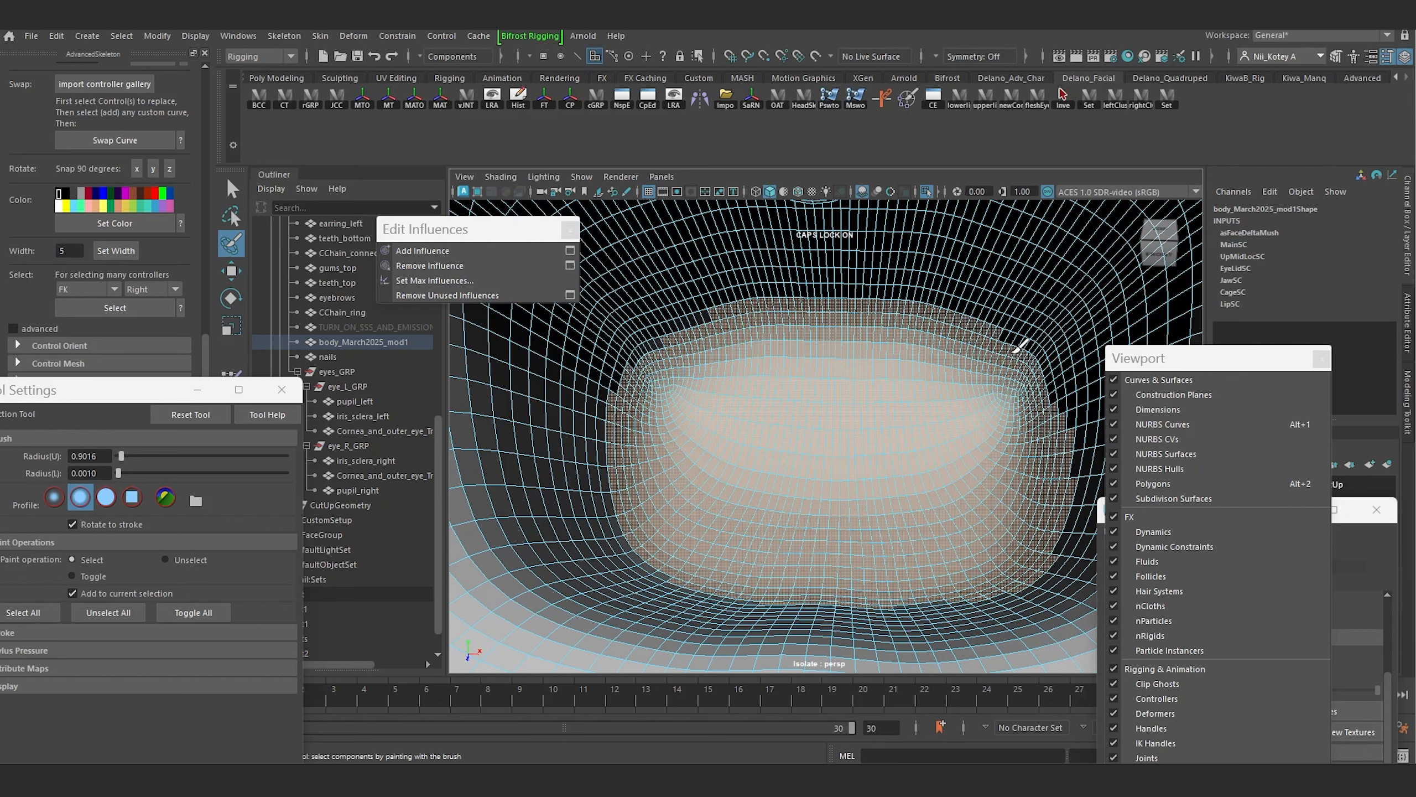
mouse_move(1019, 346)
left_mouse_down()
mouse_move(1059, 411)
mouse_move(1028, 357)
mouse_move(875, 308)
mouse_move(649, 349)
mouse_move(680, 339)
left_mouse_up()
mouse_move(871, 306)
left_mouse_down()
mouse_move(1011, 329)
mouse_move(1055, 370)
left_mouse_up()
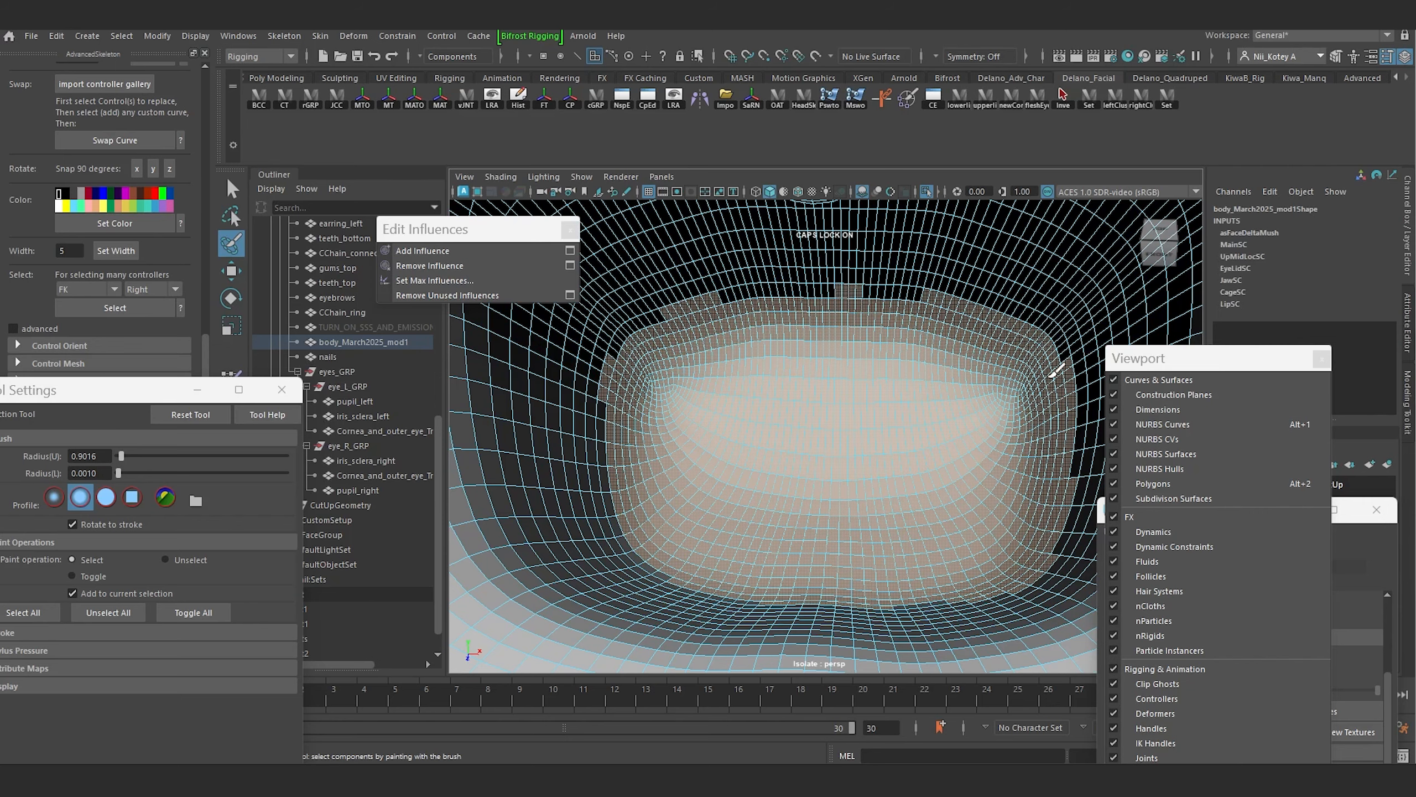
Step: Check the extent of the selected mouth bag faces in the left side view with wireframe display
scroll(880, 400, "up", 5)
scroll(878, 401, "down", 10)
left_click_drag(686, 284, 716, 384, "alt")
key("space")
key("4")
left_click(231, 270)
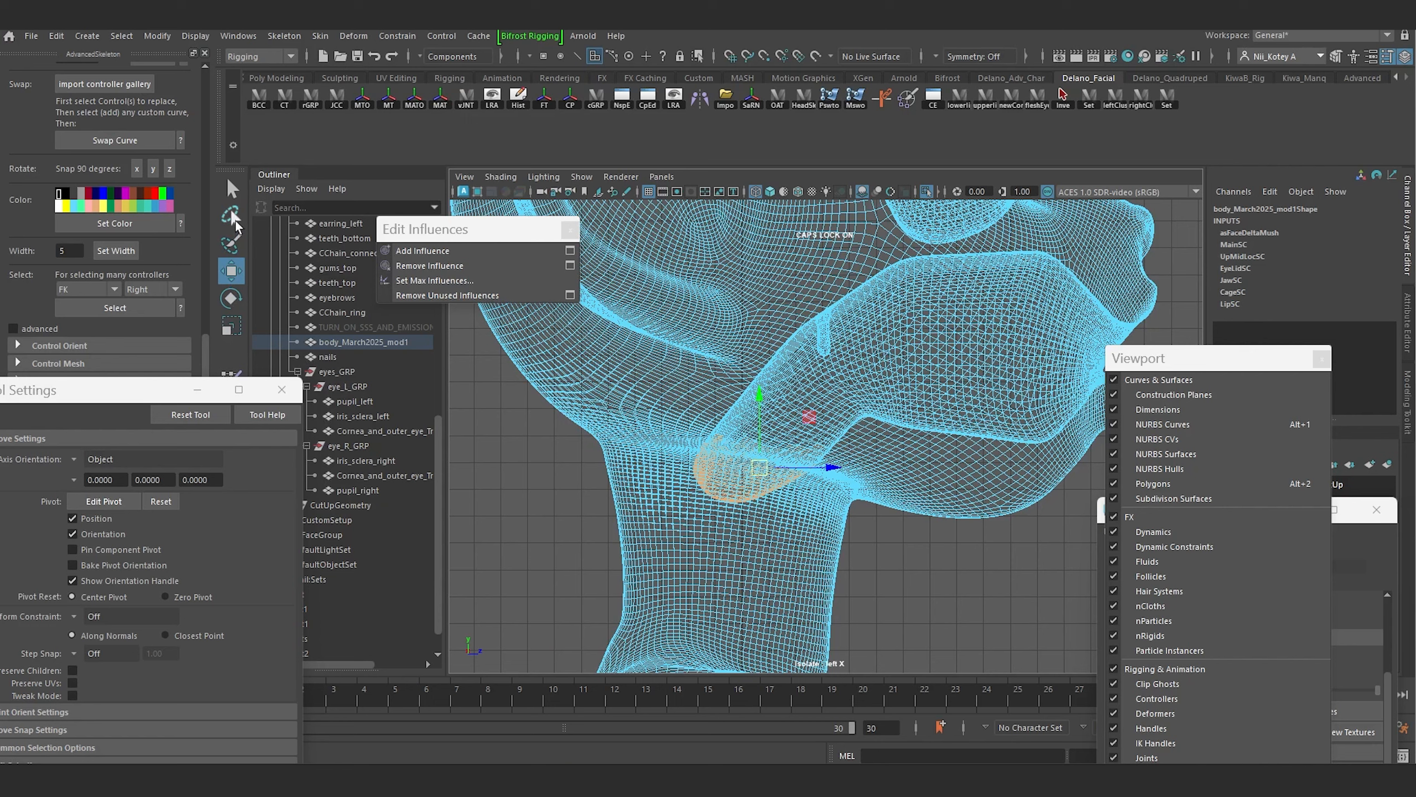
Step: Lasso around the head and neck areas outside the mouth bag's rear end to deselect any stray faces there
left_click(232, 217)
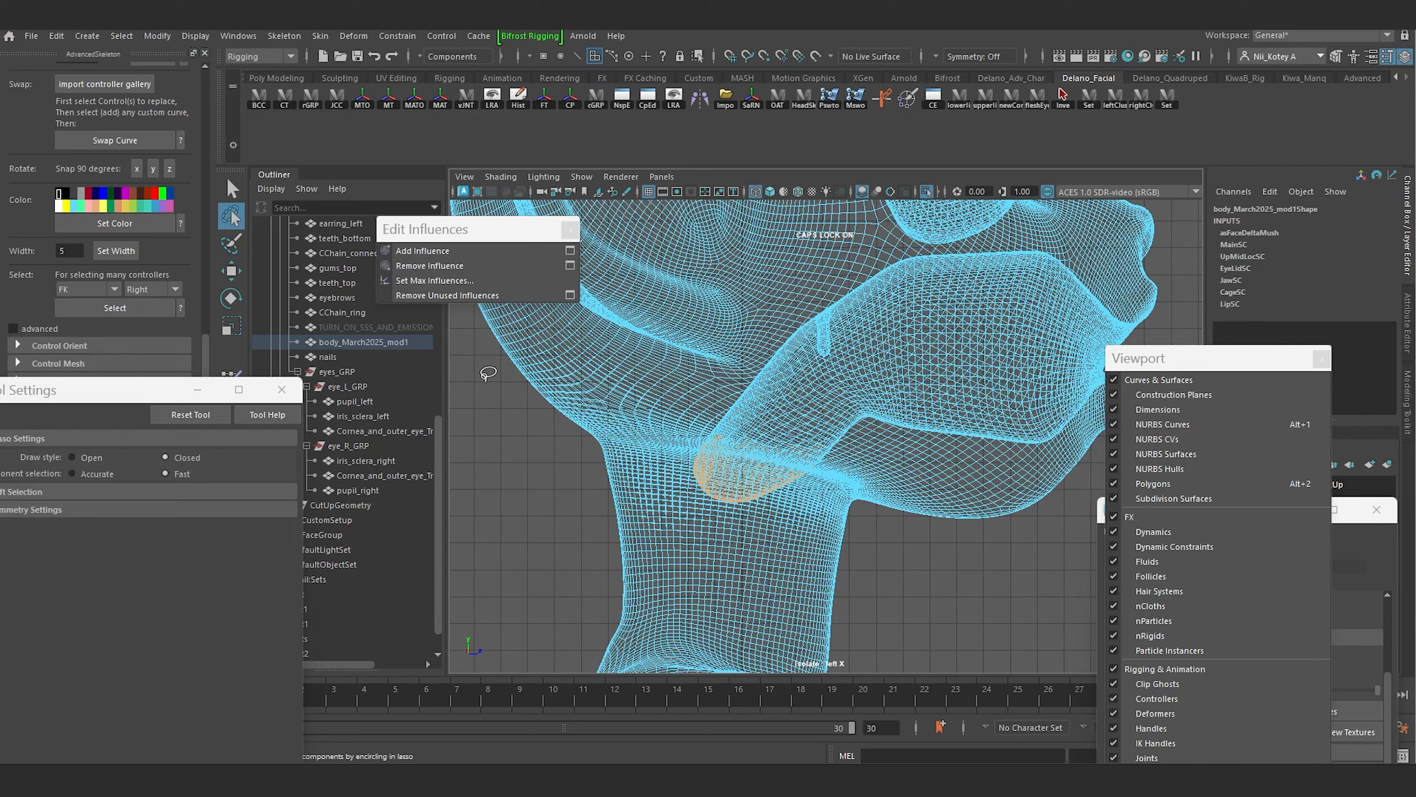
mouse_move(458, 369)
left_mouse_down()
mouse_move(616, 451)
mouse_move(689, 442)
left_mouse_up()
mouse_move(793, 463)
left_mouse_down("ctrl")
mouse_move(861, 335)
mouse_move(781, 329)
left_mouse_up("ctrl")
scroll(776, 480, "up", 10)
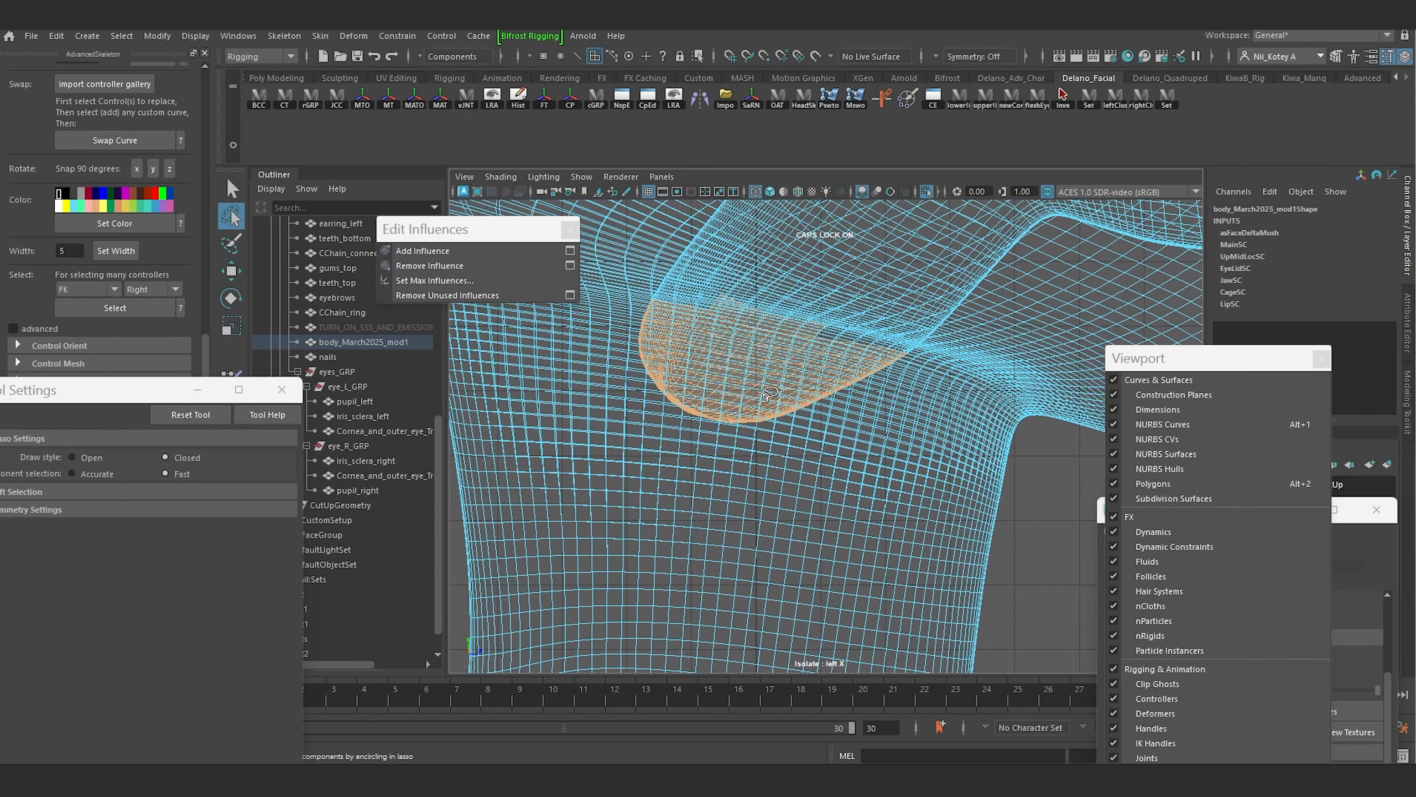
left_click_drag(743, 369, 746, 443, "alt")
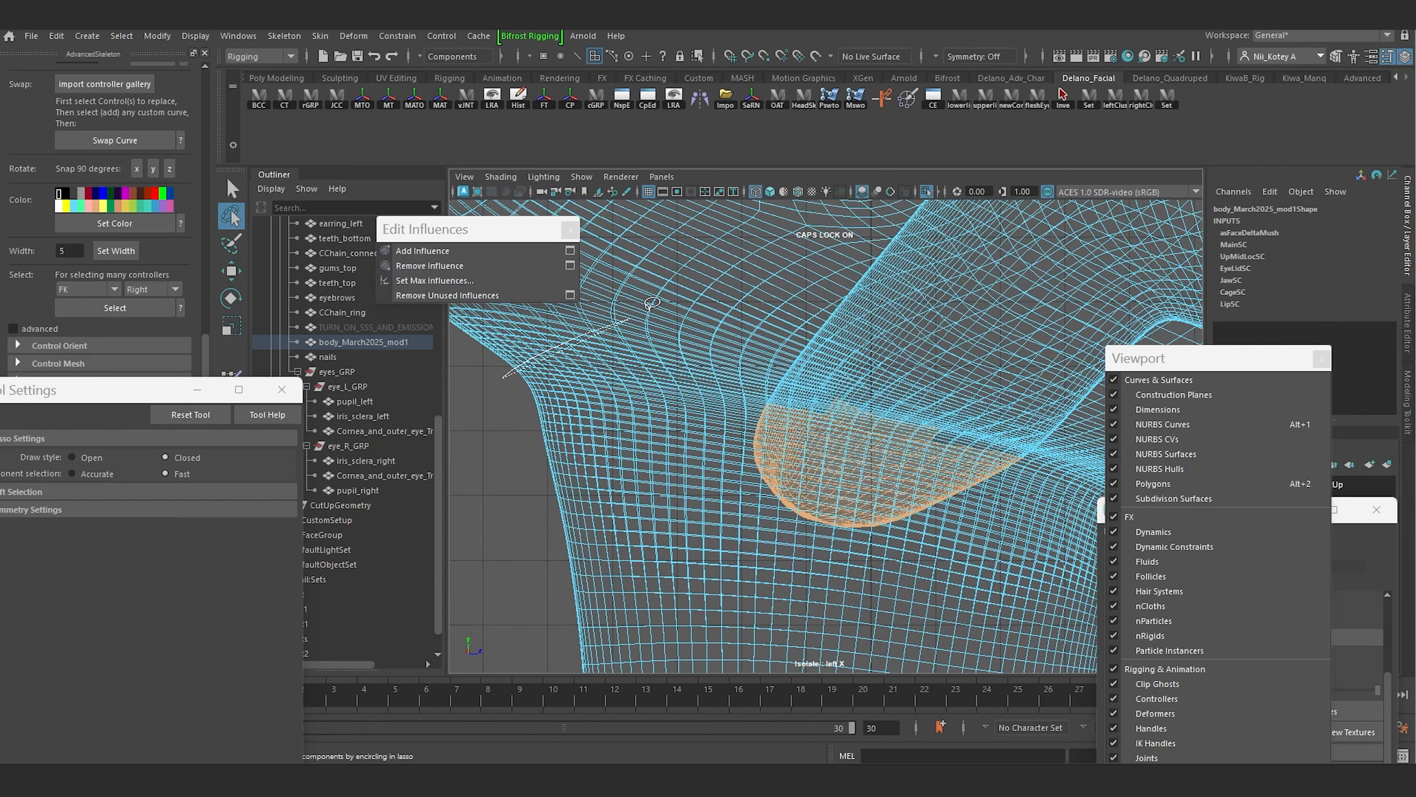
mouse_move(652, 303)
left_mouse_down("ctrl")
mouse_move(998, 413)
mouse_move(937, 435)
mouse_move(513, 380)
left_mouse_up("ctrl")
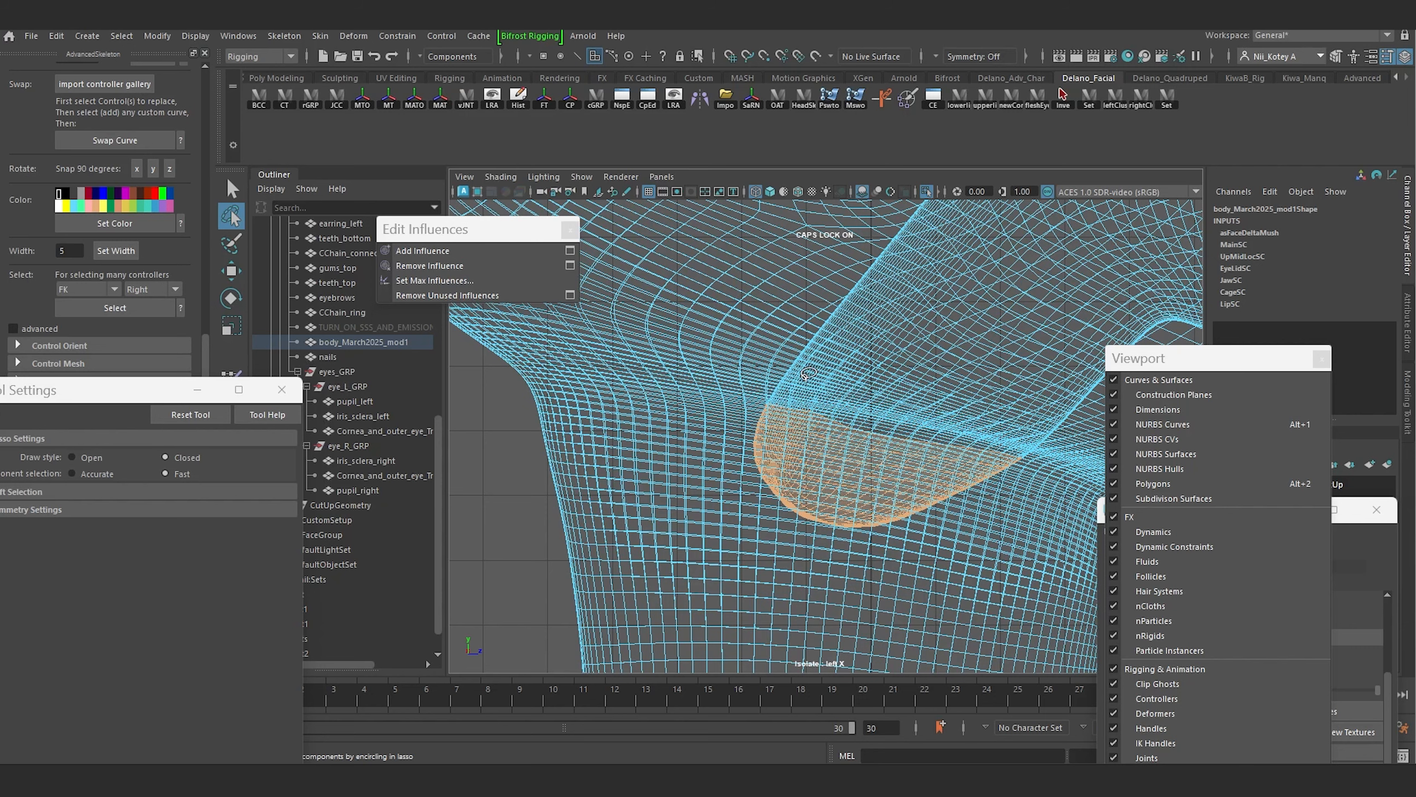
right_click_drag(924, 372, 836, 402, "alt")
middle_click_drag(845, 399, 795, 340, "alt")
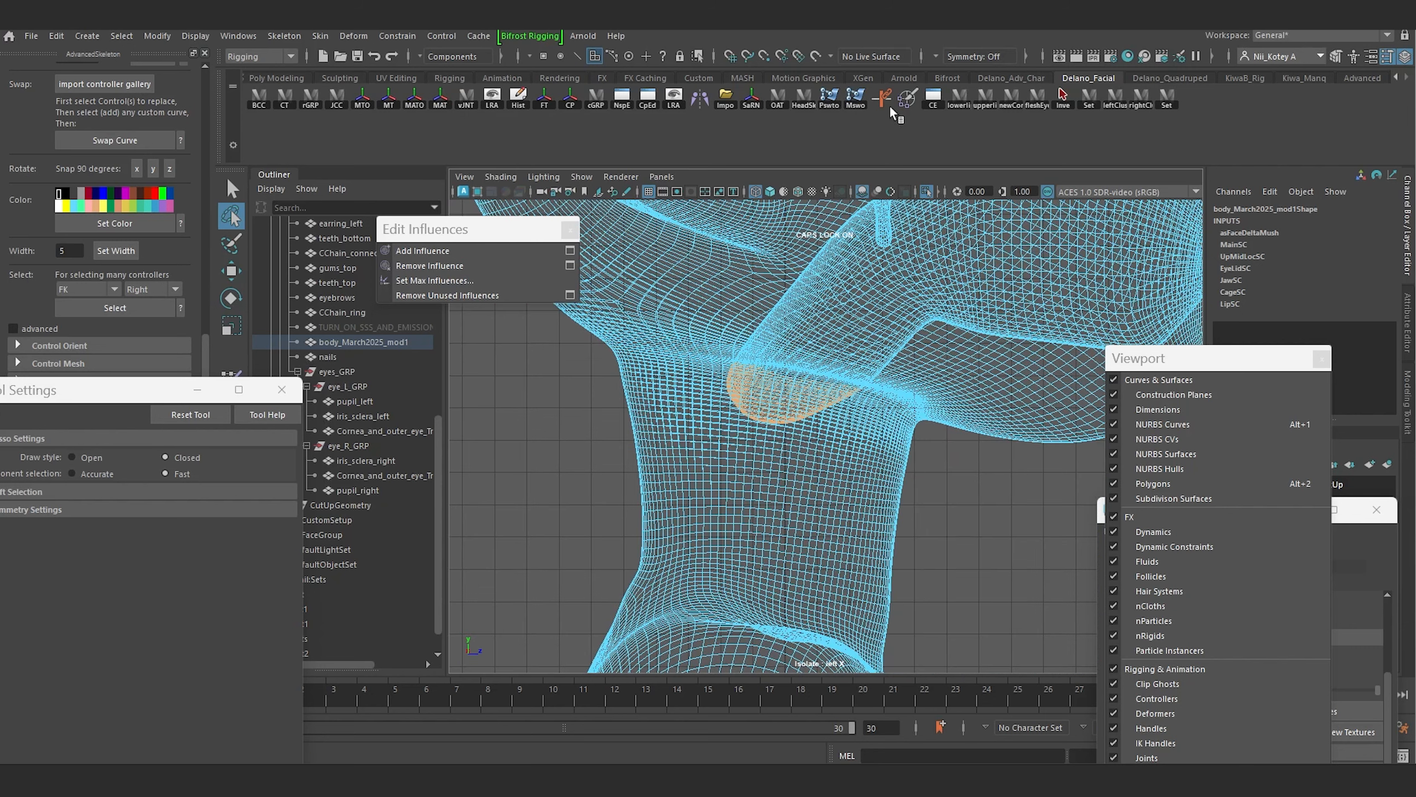
Step: Flood the selected rear end of the mouth bag with a NeckPart2_M weight of 1 in MainSC, using Replace
left_click(829, 99)
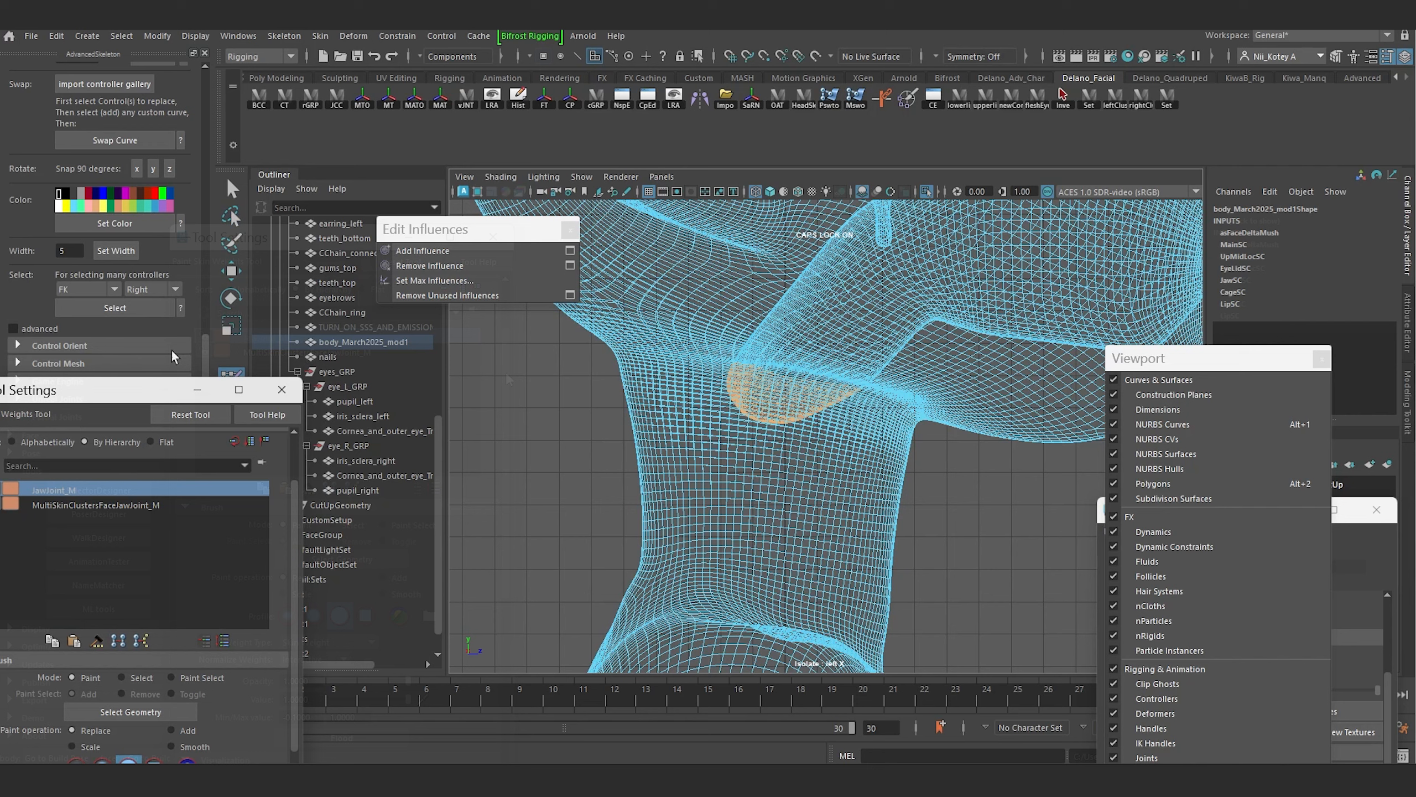
left_click(239, 306)
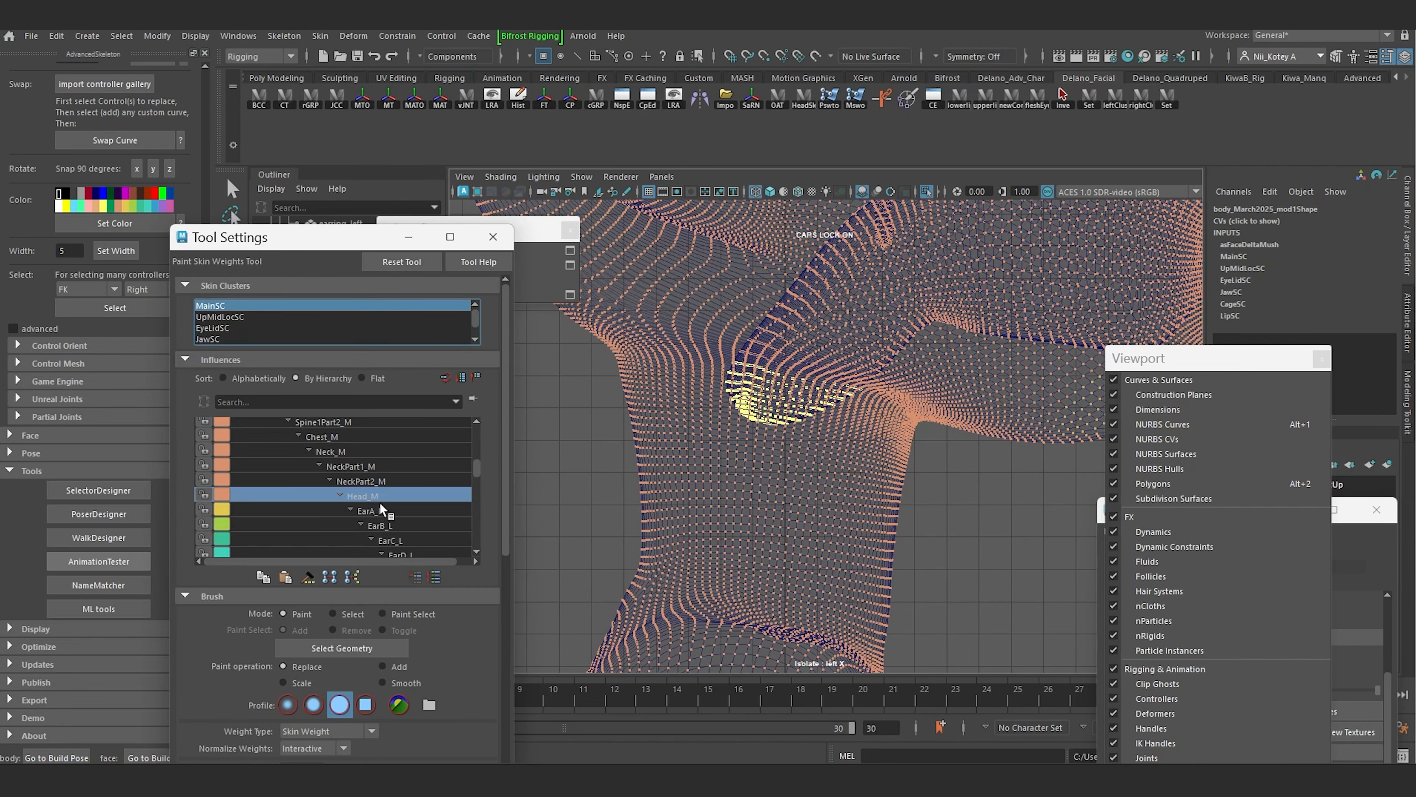
left_click(364, 483)
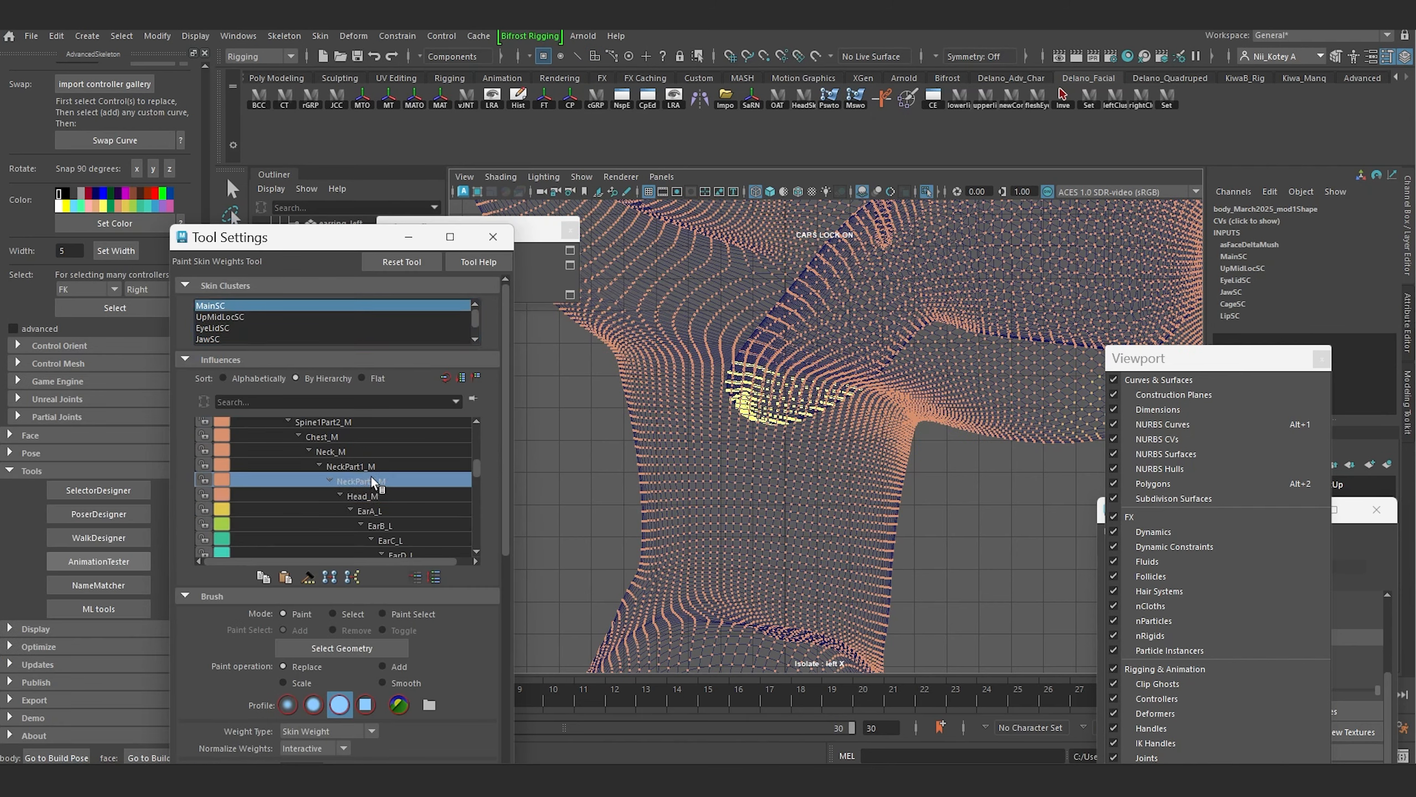
left_click_drag(341, 241, 367, 128)
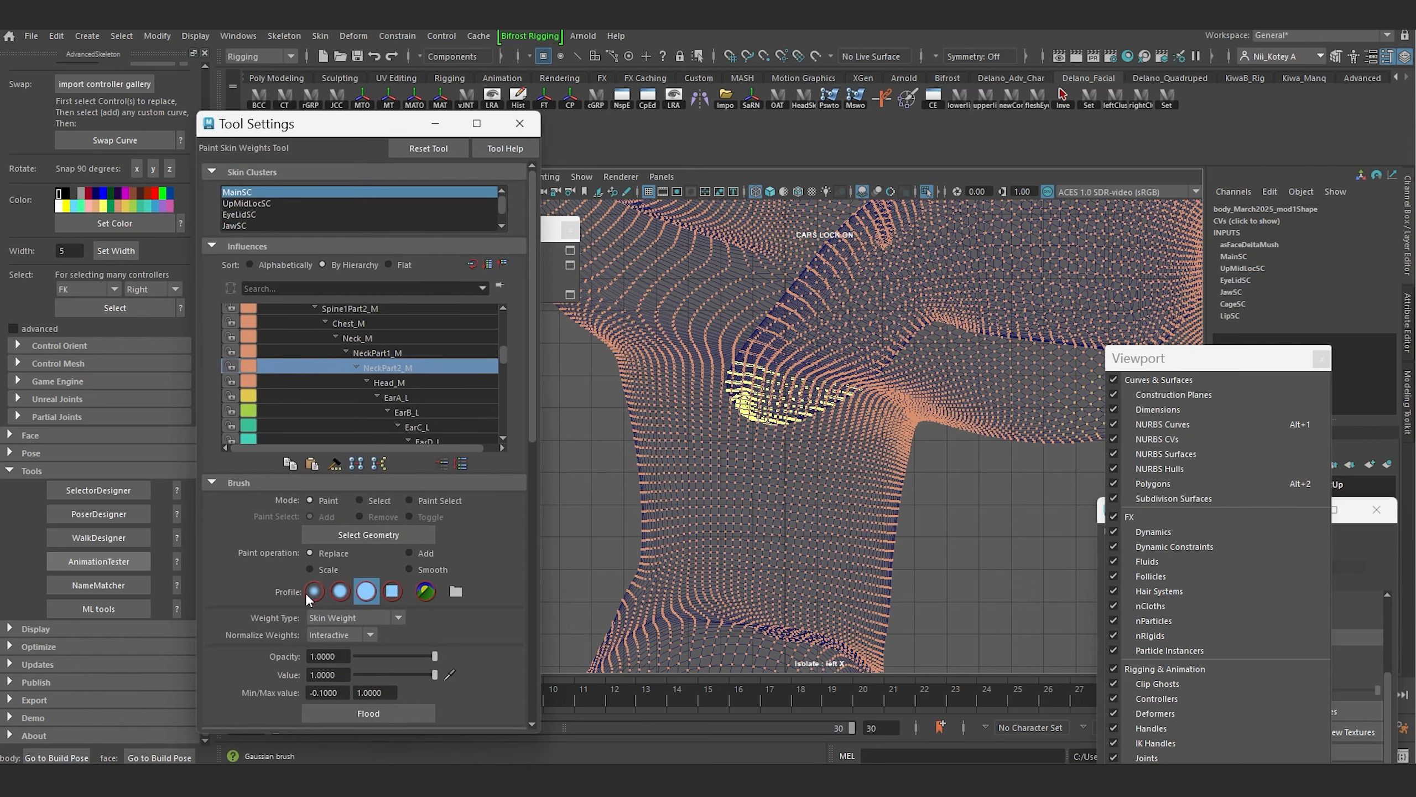
left_click(385, 713)
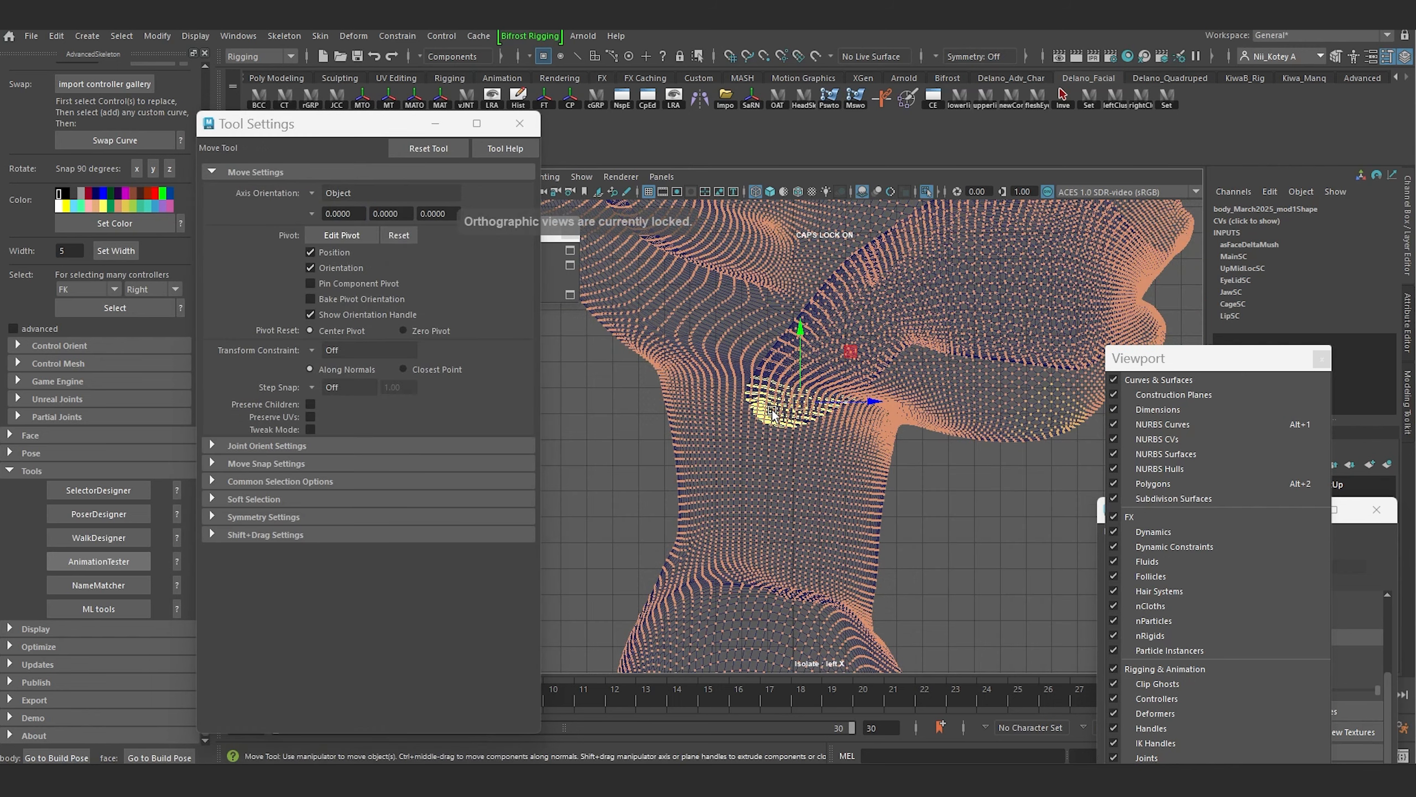
Step: Return to the shaded perspective view, switch to face selection and select a full loop of faces around the mouth interior
key("space")
mouse_move(774, 411)
left_mouse_down()
mouse_move(768, 370)
mouse_move(902, 444)
mouse_move(865, 445)
left_mouse_up()
scroll(769, 382, "up", 5)
key("5")
scroll(858, 441, "up", 4)
scroll(862, 440, "up", 3)
middle_click_drag(859, 436, 795, 375, "alt")
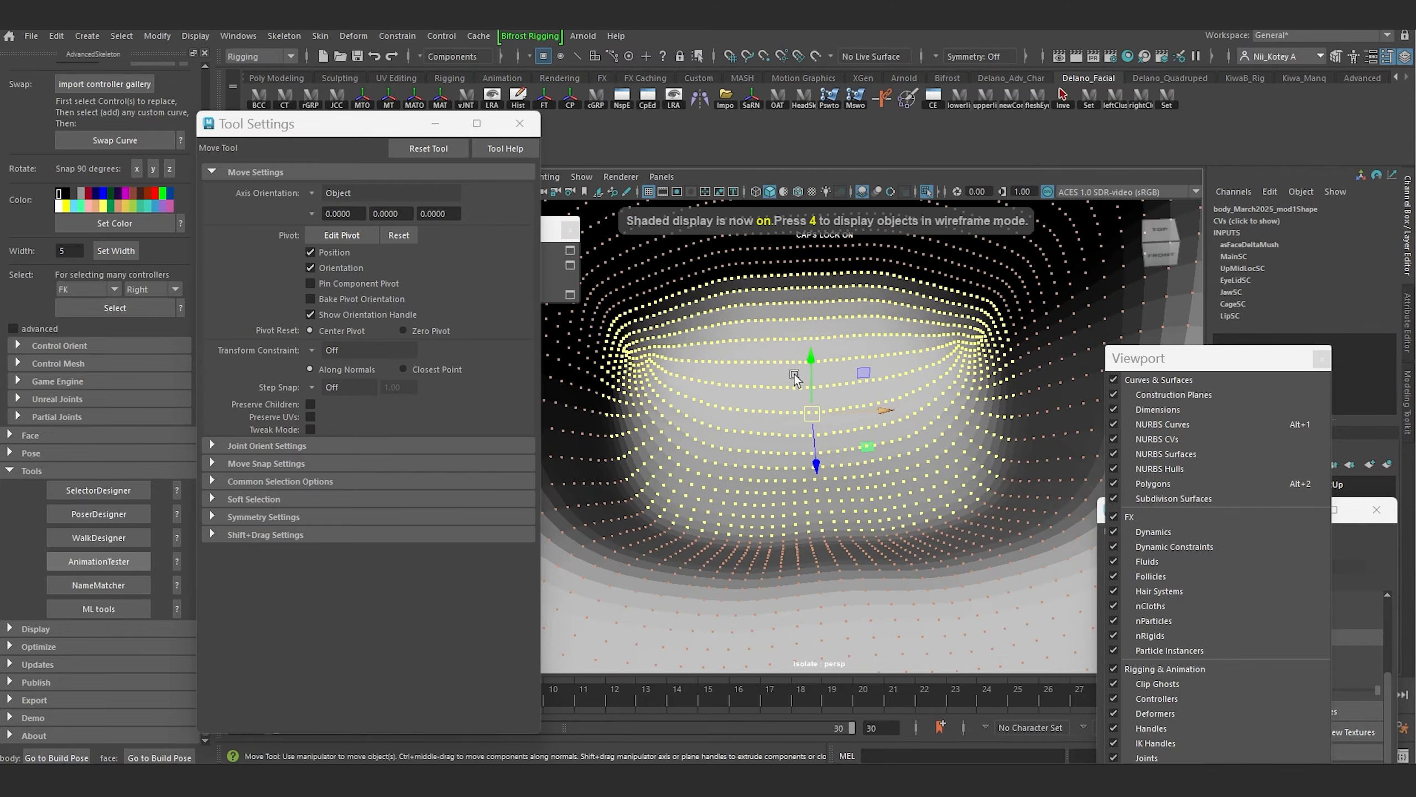
key("alt+5")
right_click_drag(771, 287, 771, 318)
left_click(780, 282)
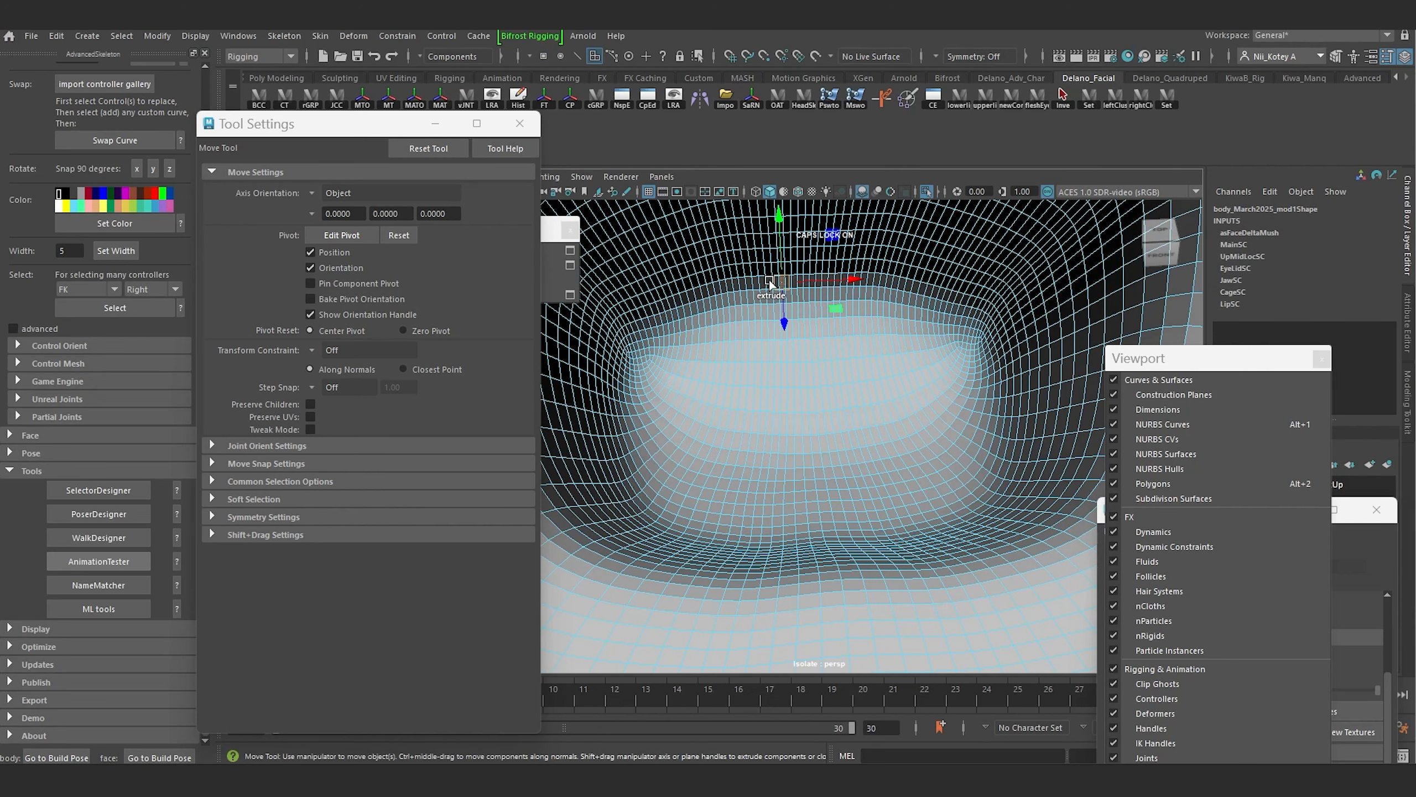
key("q")
double_click(779, 283)
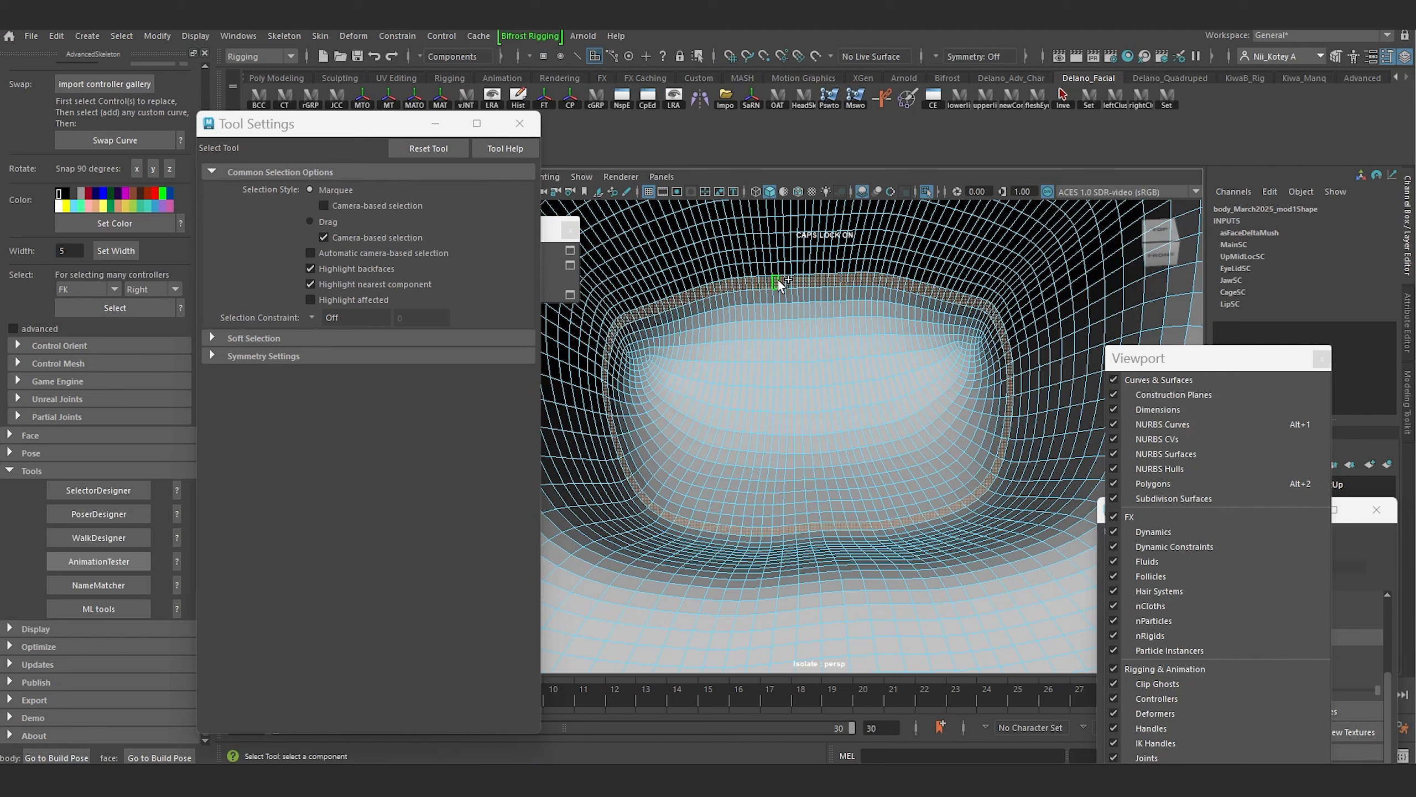
Step: Grow the face selection repeatedly from the loop until it covers the whole mouth interior
key("shift+period")
key("shift+period")
key("shift+period")
key("shift+period")
key("shift+period")
key("shift+period")
key("shift+period")
key("shift+period")
key("shift+period")
key("shift+period")
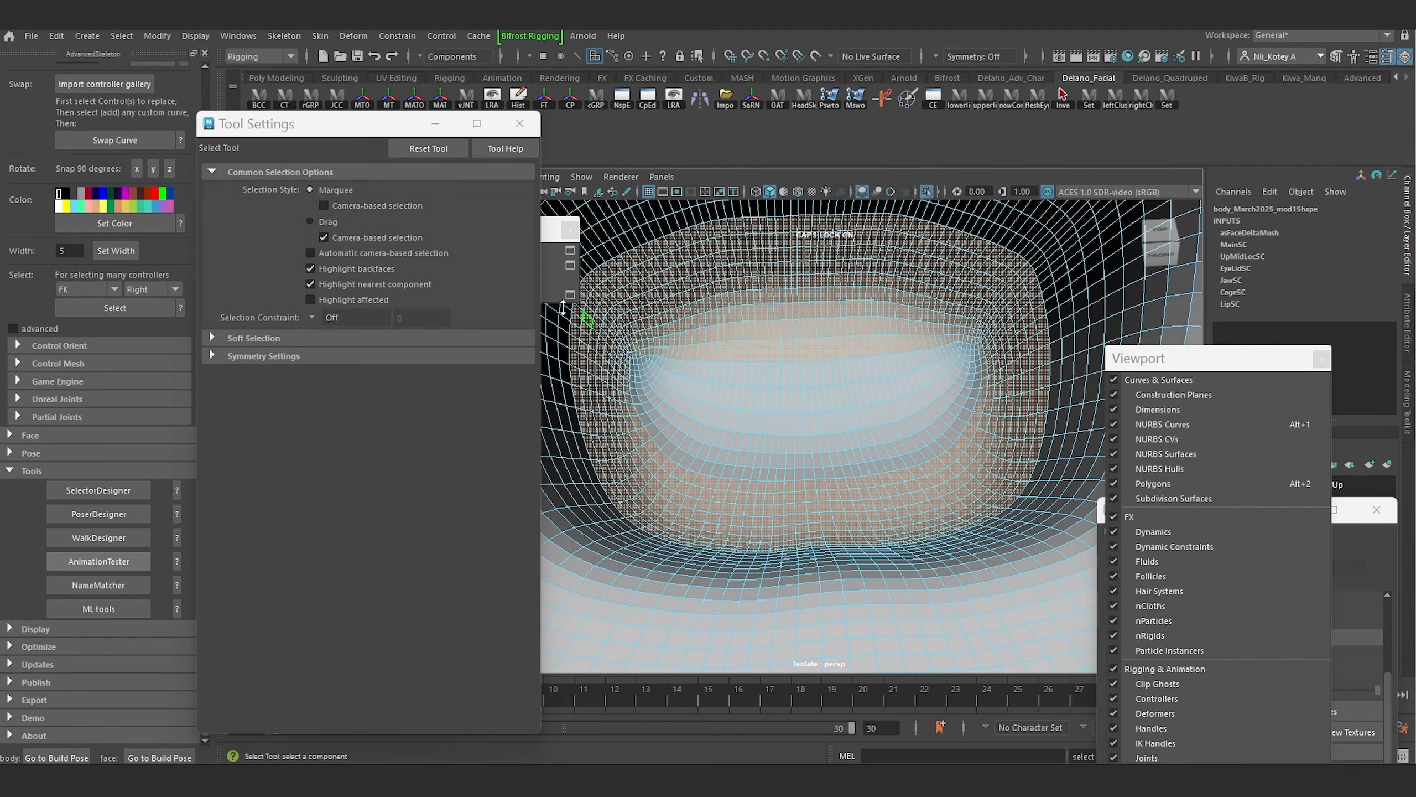
key("shift+period")
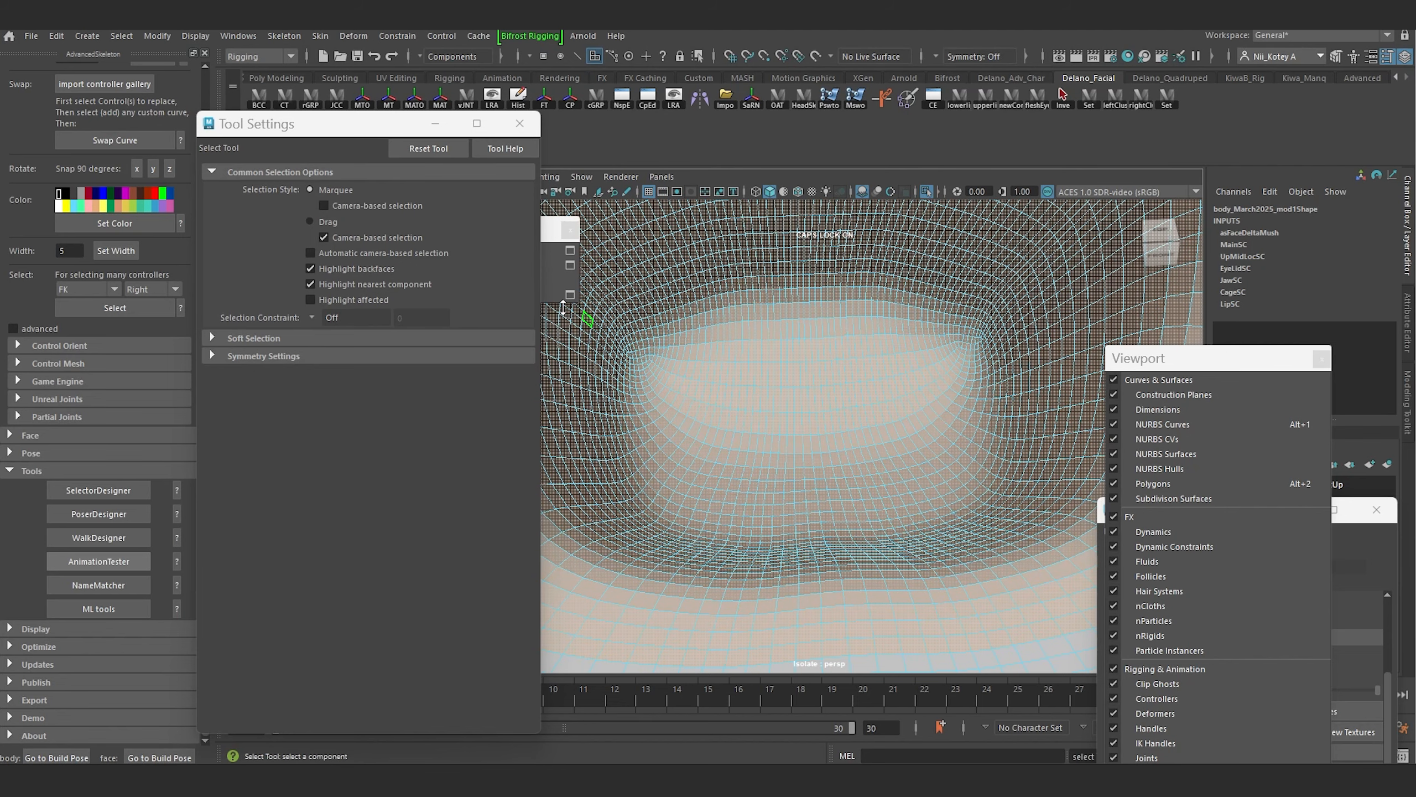
Step: Turn off the current isolation and isolate only the selected mouth bag faces, seen from the side
scroll(866, 357, "down", 10)
left_click_drag(866, 357, 736, 321, "alt")
left_click(925, 191)
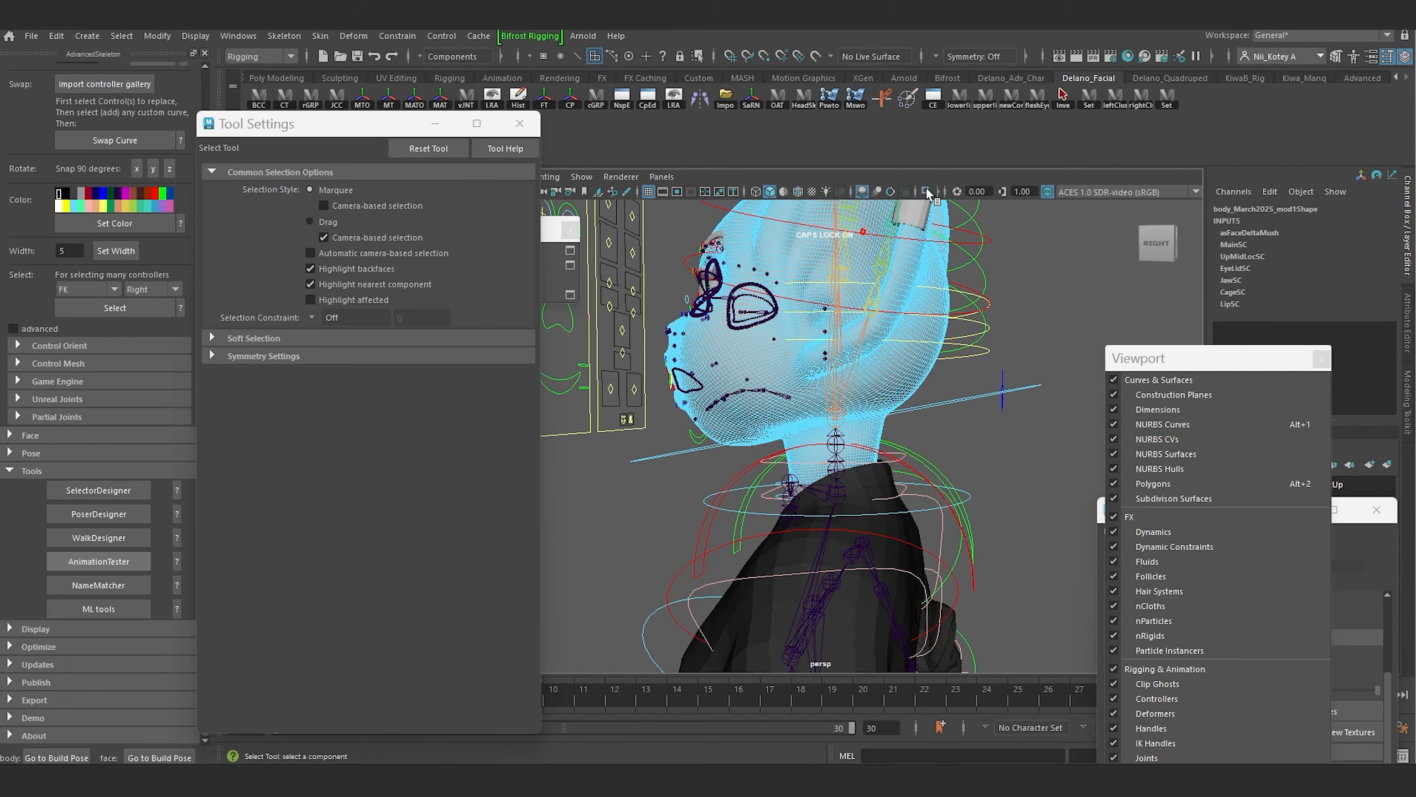
left_click(926, 191)
scroll(835, 315, "up", 3)
left_click_drag(835, 315, 803, 328, "alt")
middle_click_drag(803, 327, 841, 355, "alt")
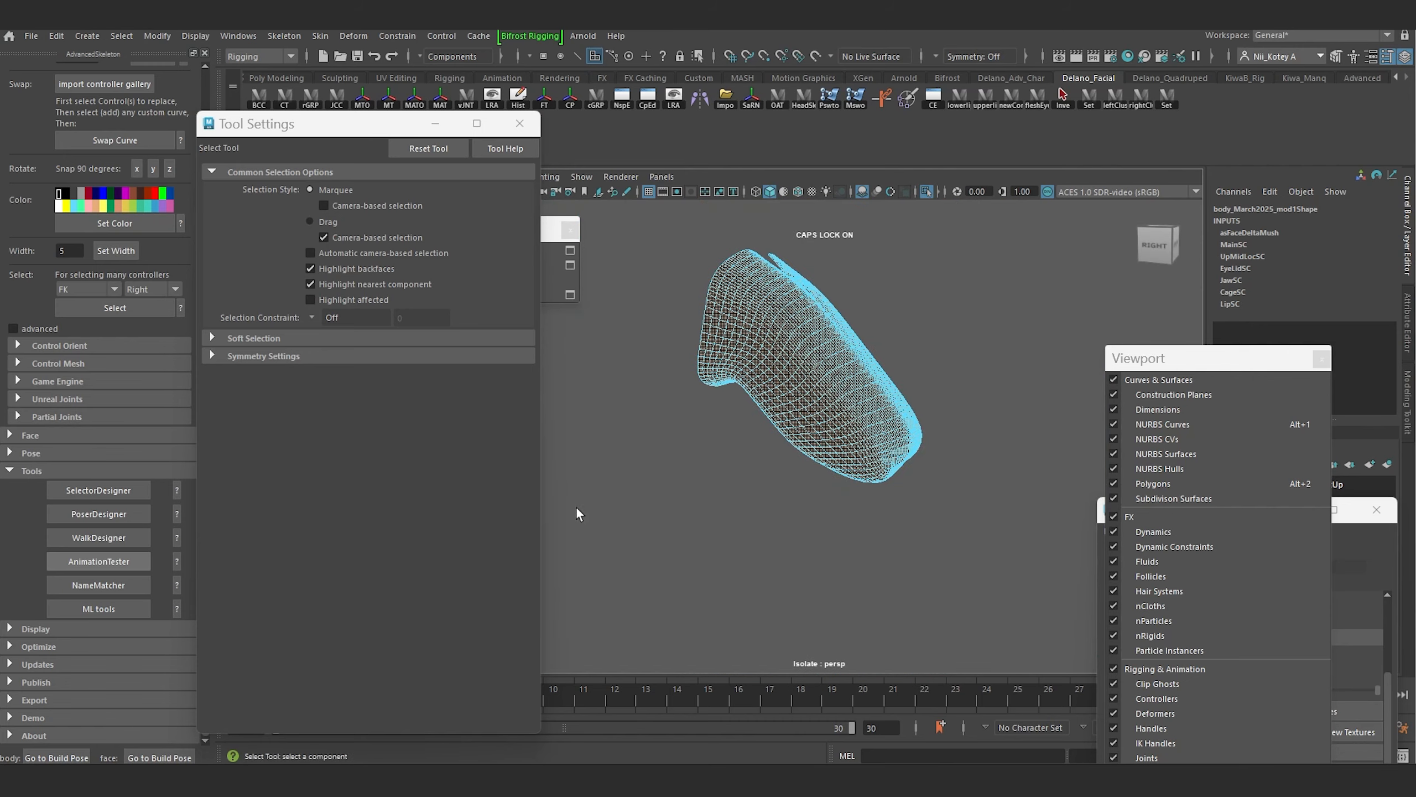
Step: Clear the face selection, switch the body mesh to vertices and select the rear lower half of the isolated mouth bag
left_click(577, 509)
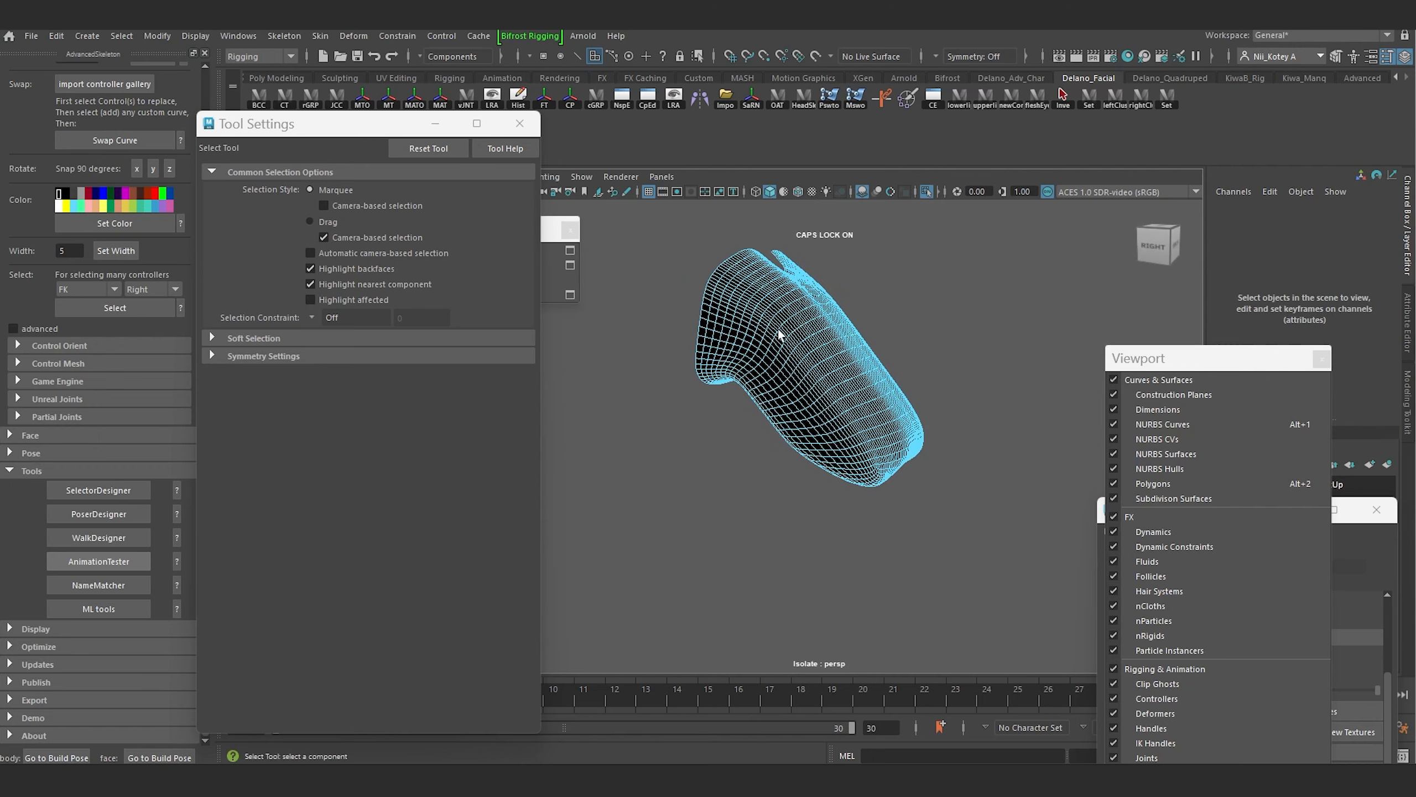
key("F8")
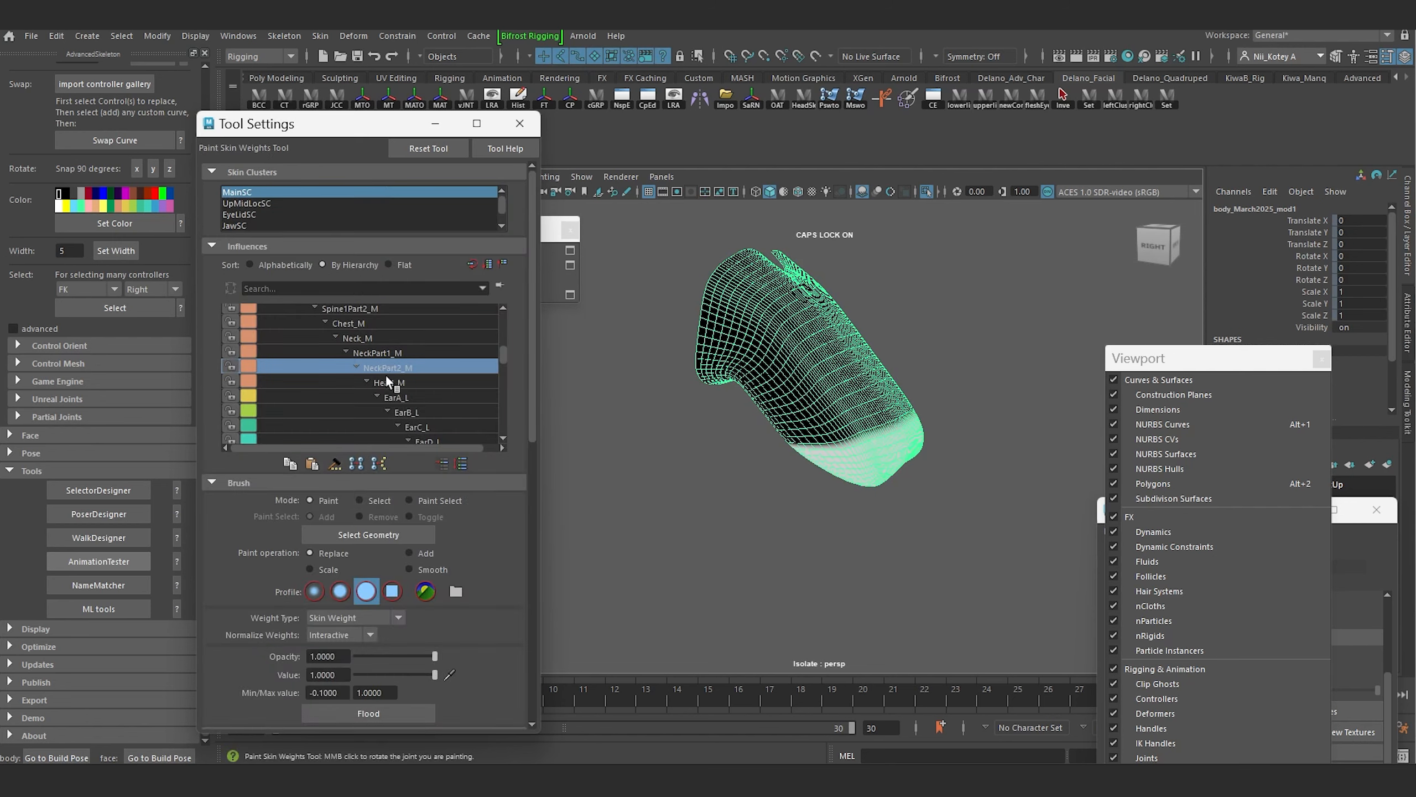
left_click_drag(787, 499, 672, 505, "alt")
key("w")
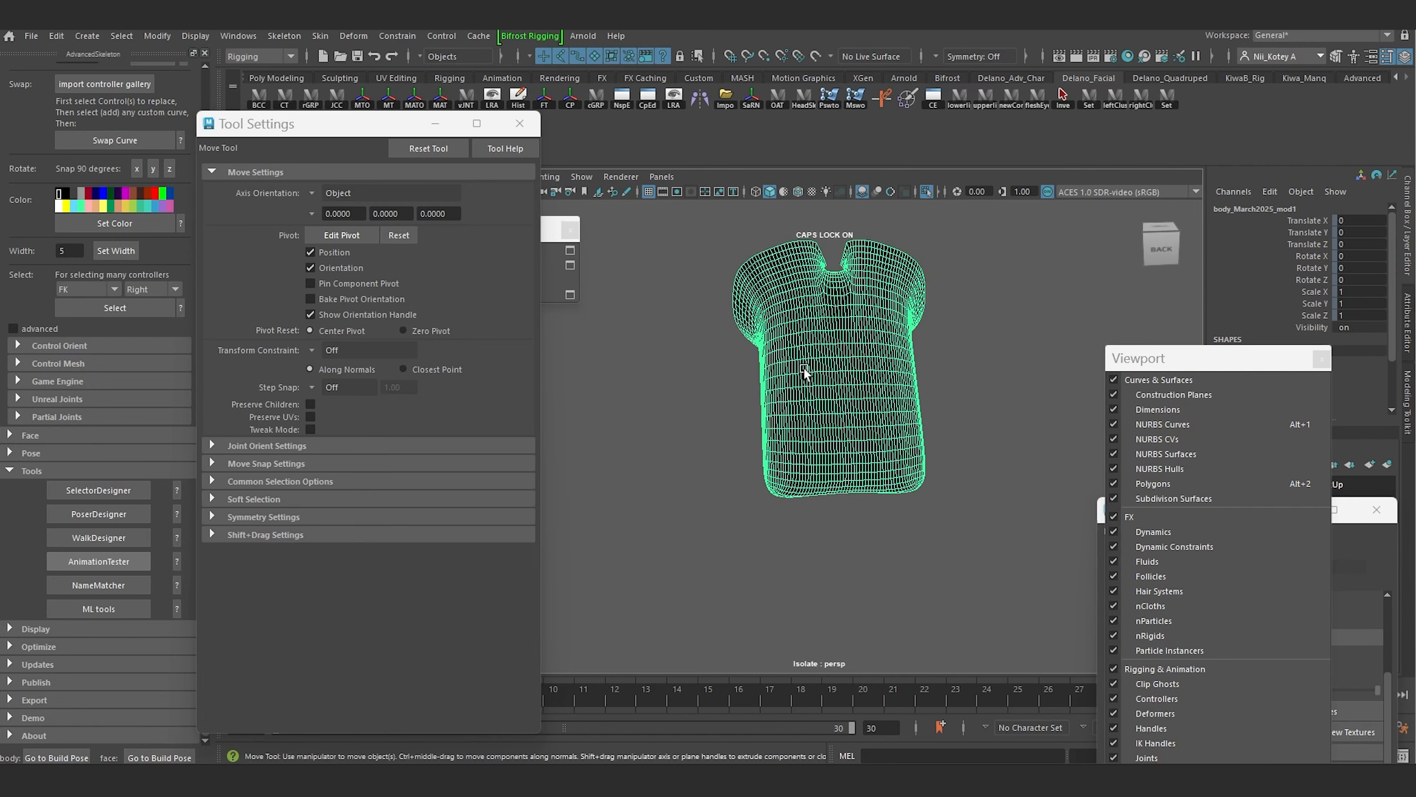
right_click_drag(818, 332, 750, 332)
left_click_drag(732, 426, 968, 577, "alt")
left_click_drag(921, 535, 873, 410, "alt")
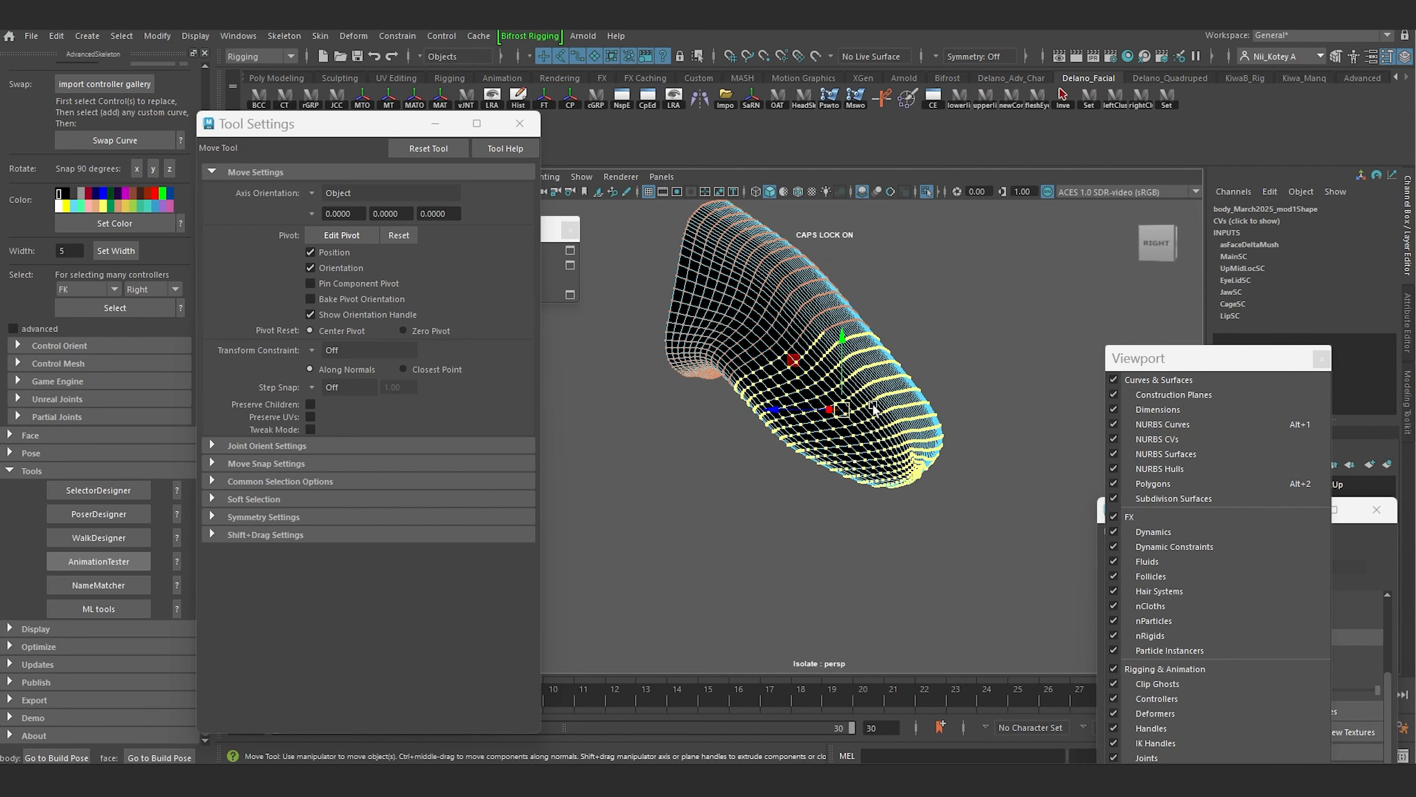
Step: Smooth the NeckPart2_M weights on the selected mouth bag vertices by flooding repeatedly with the Smooth operation at opacity 1
left_click(829, 96)
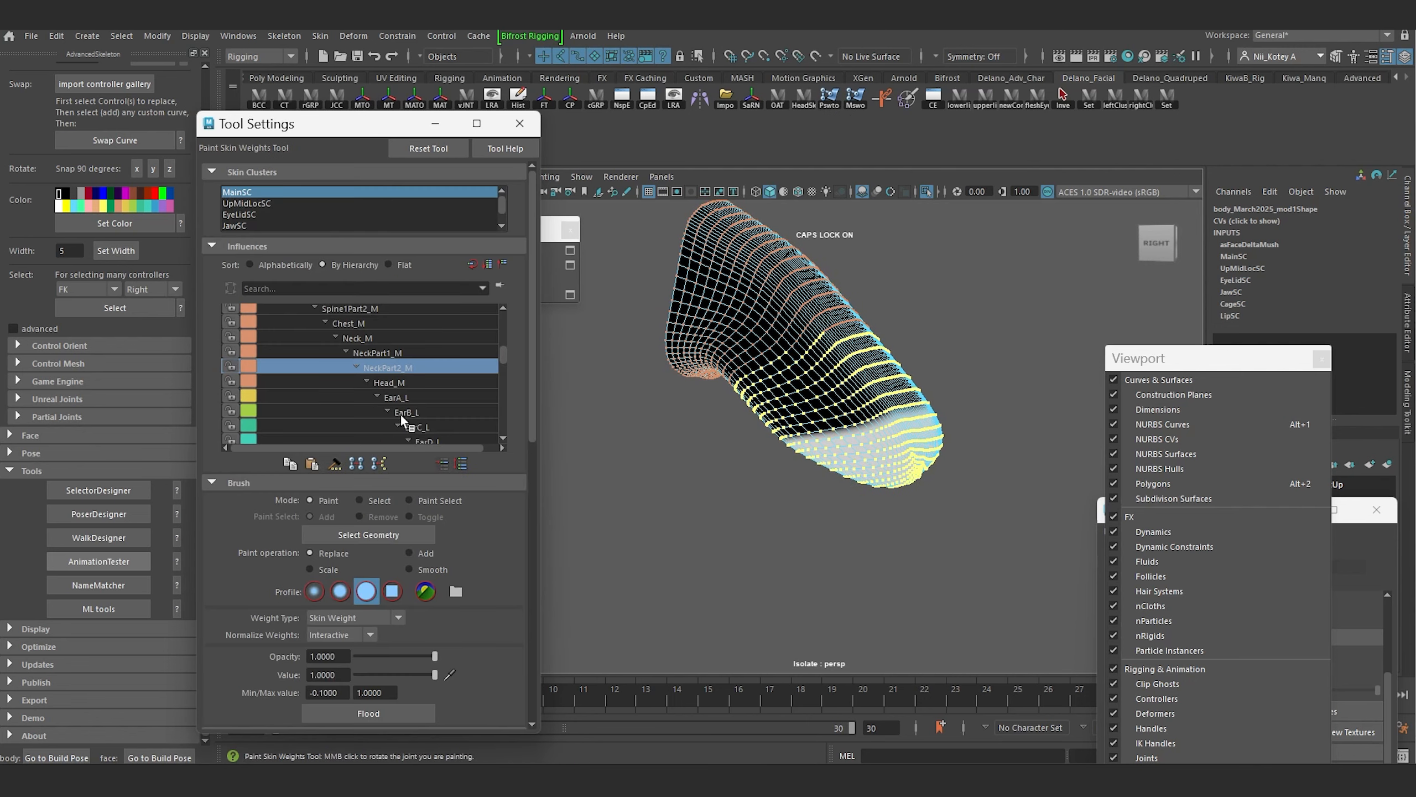
left_click(432, 569)
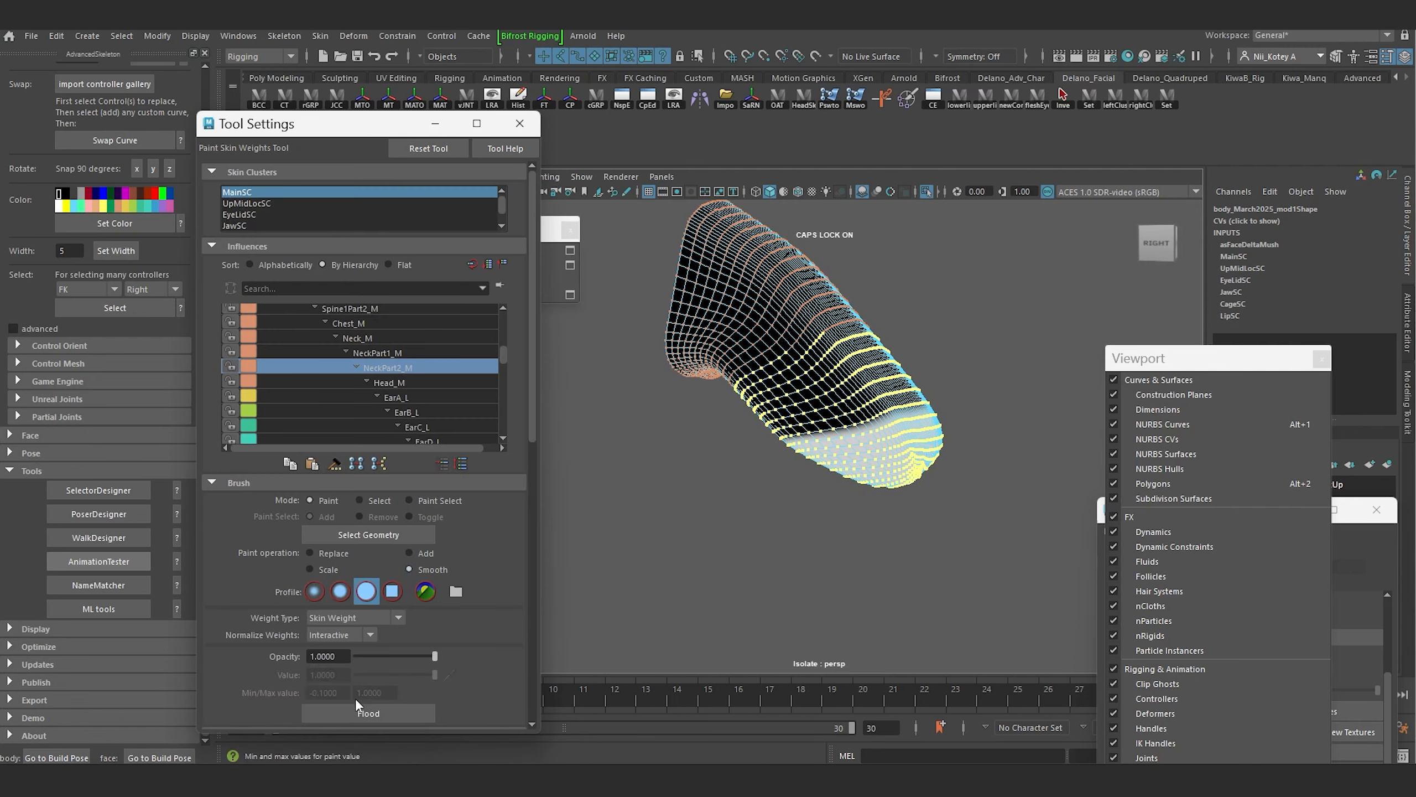
left_click(358, 712)
left_click(360, 712)
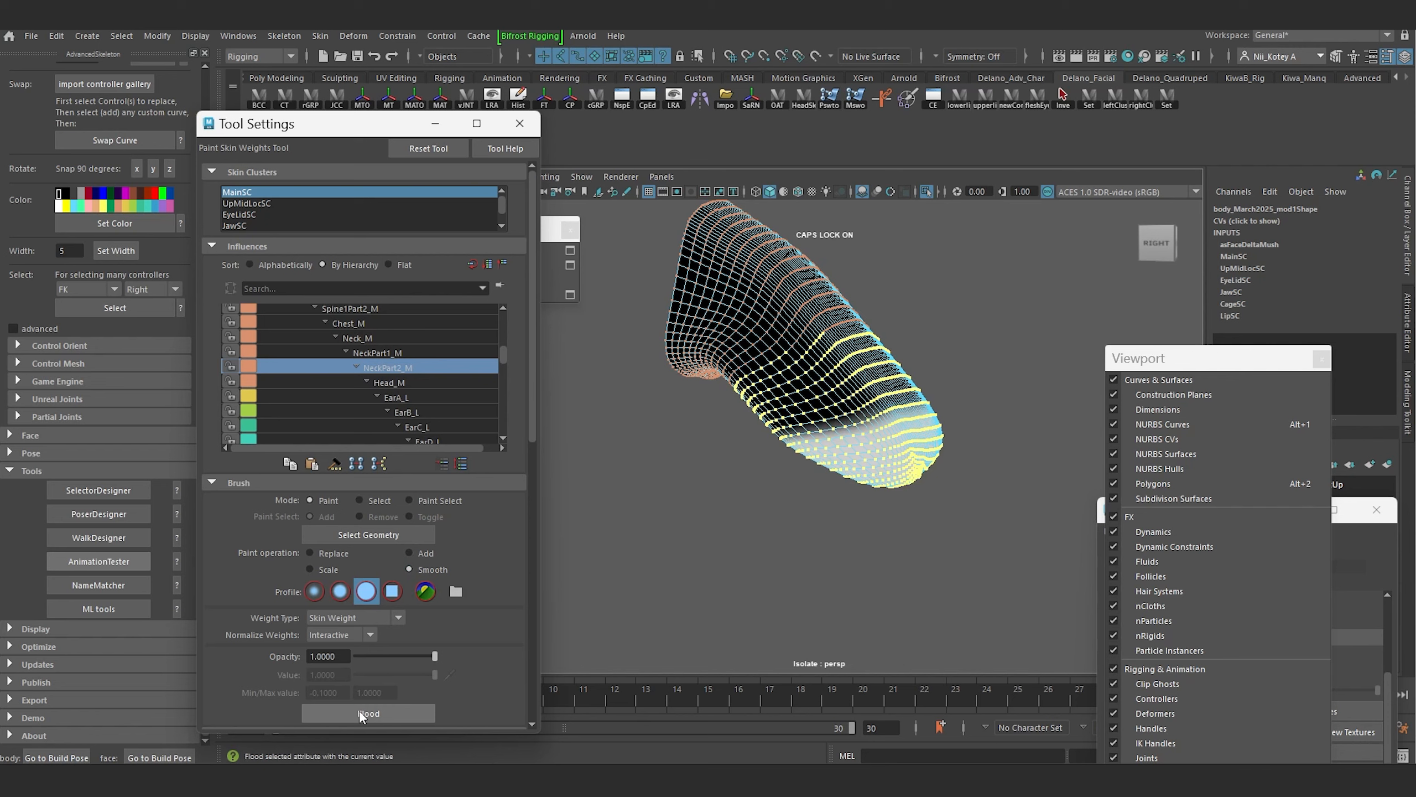
left_click(359, 712)
left_click(359, 712)
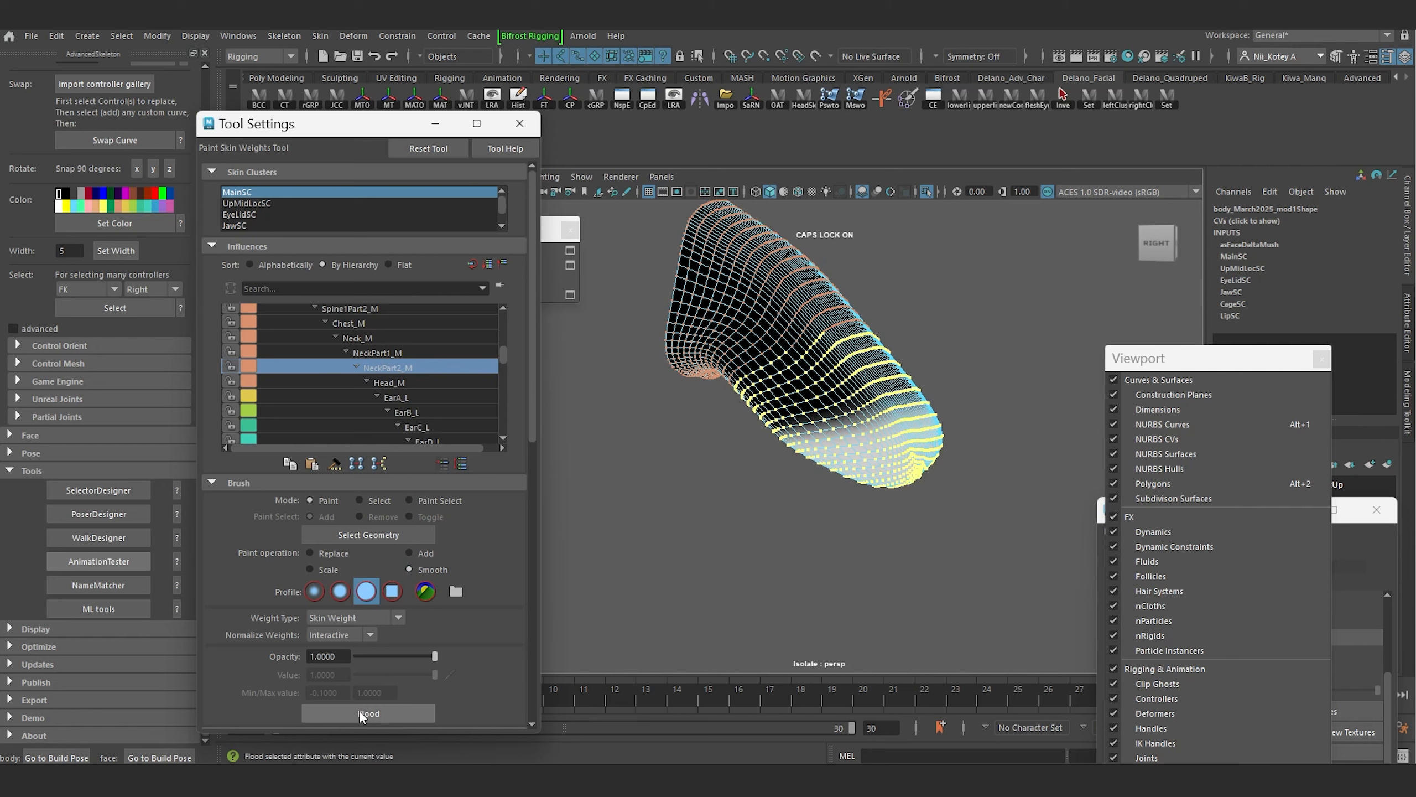
left_click(359, 712)
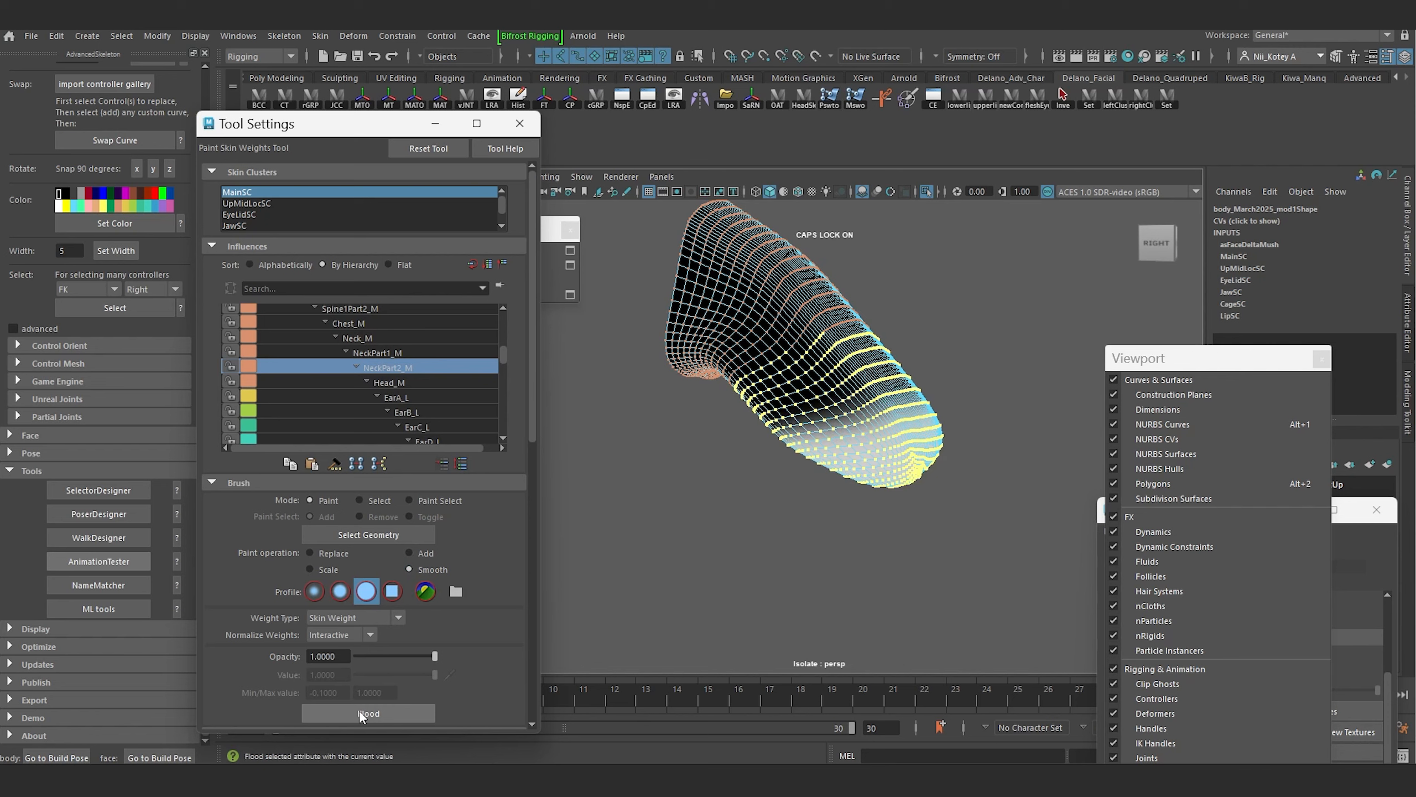
left_click(359, 712)
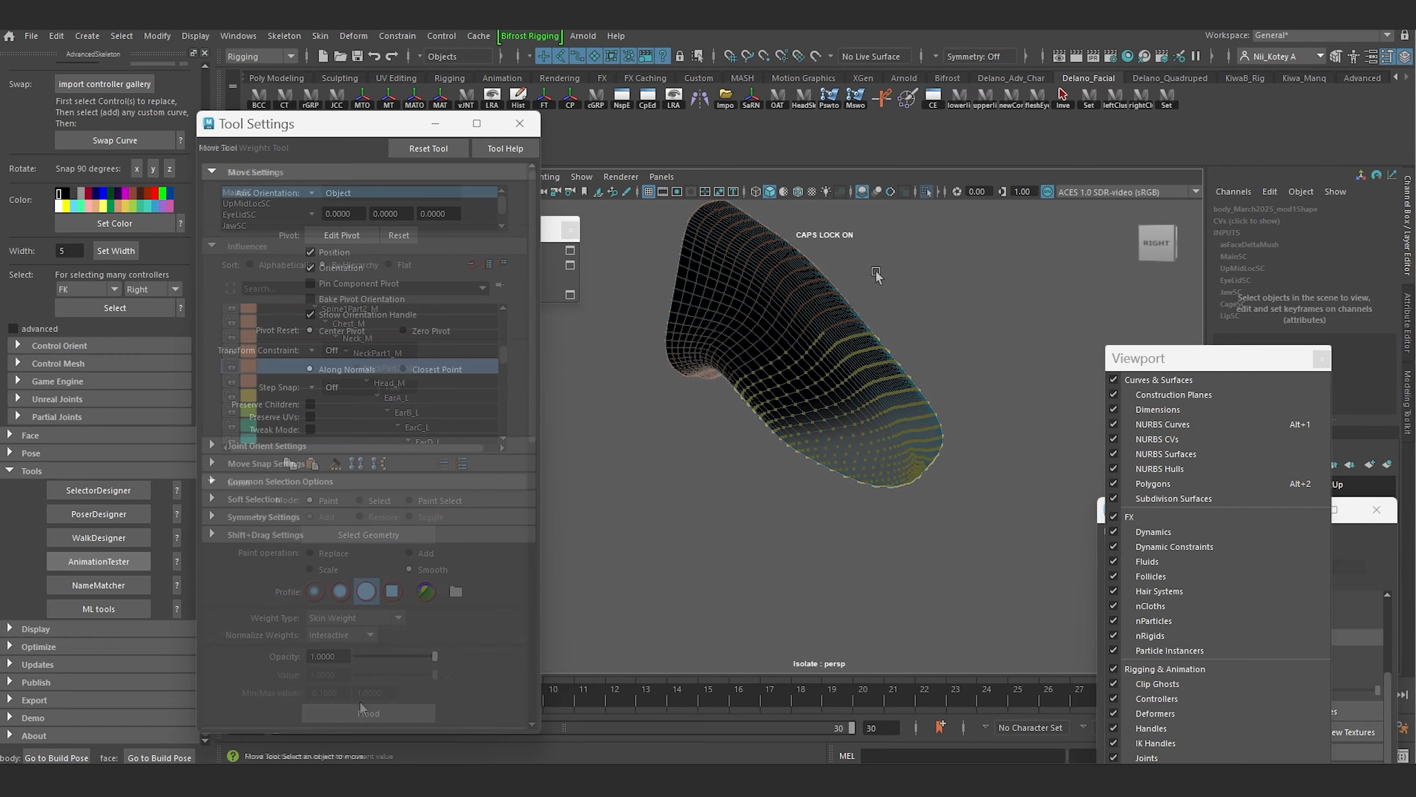
Step: Exit isolation and display the whole character in wireframe with the head and neck in side view
key("ctrl+1")
left_click_drag(867, 287, 849, 350, "alt")
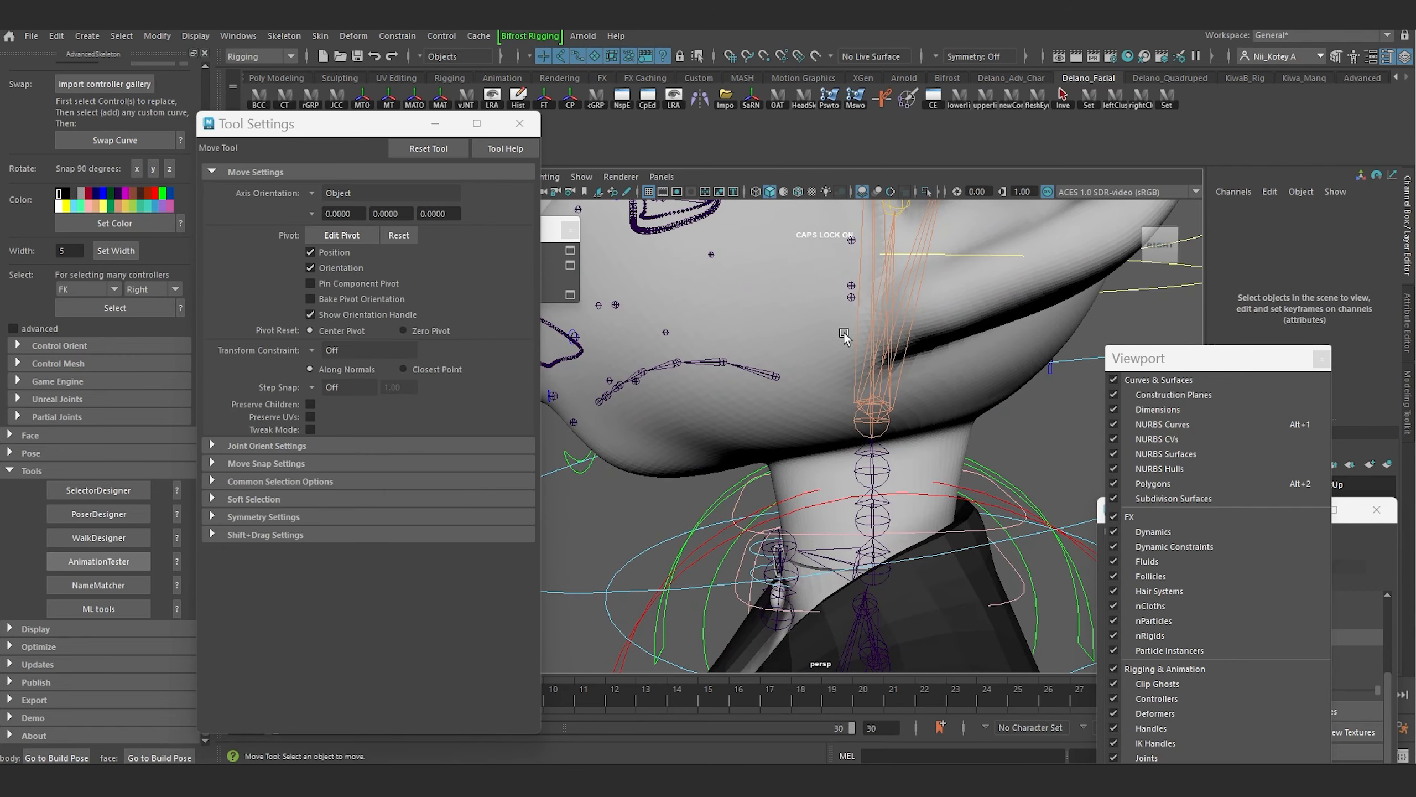
key("4")
scroll(840, 354, "down", 6)
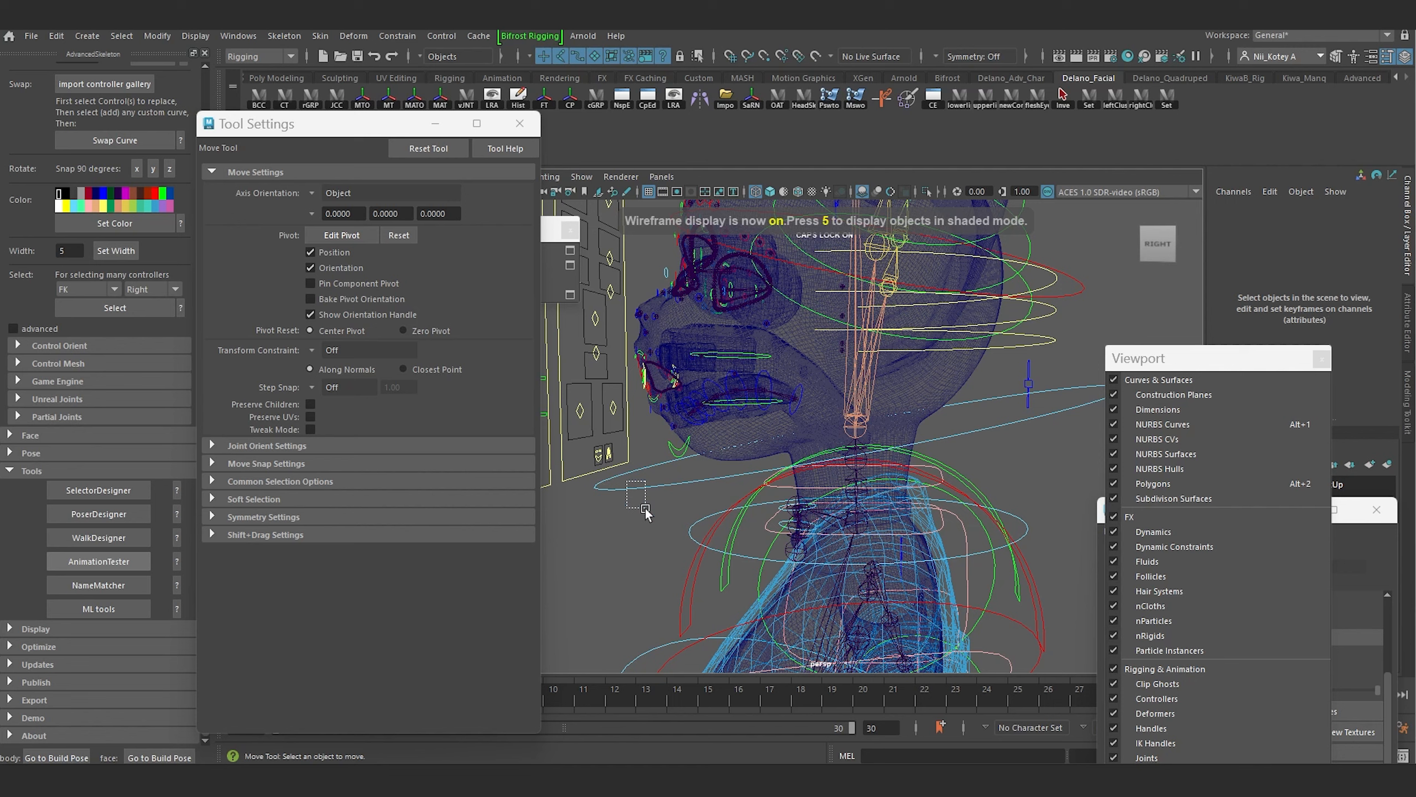
Step: Move the FKHead_M control to several positions around the neck to test how the mouth bag deforms
left_click_drag(645, 511, 646, 511)
left_click_drag(789, 427, 950, 462)
middle_click_drag(899, 413, 728, 371, "alt")
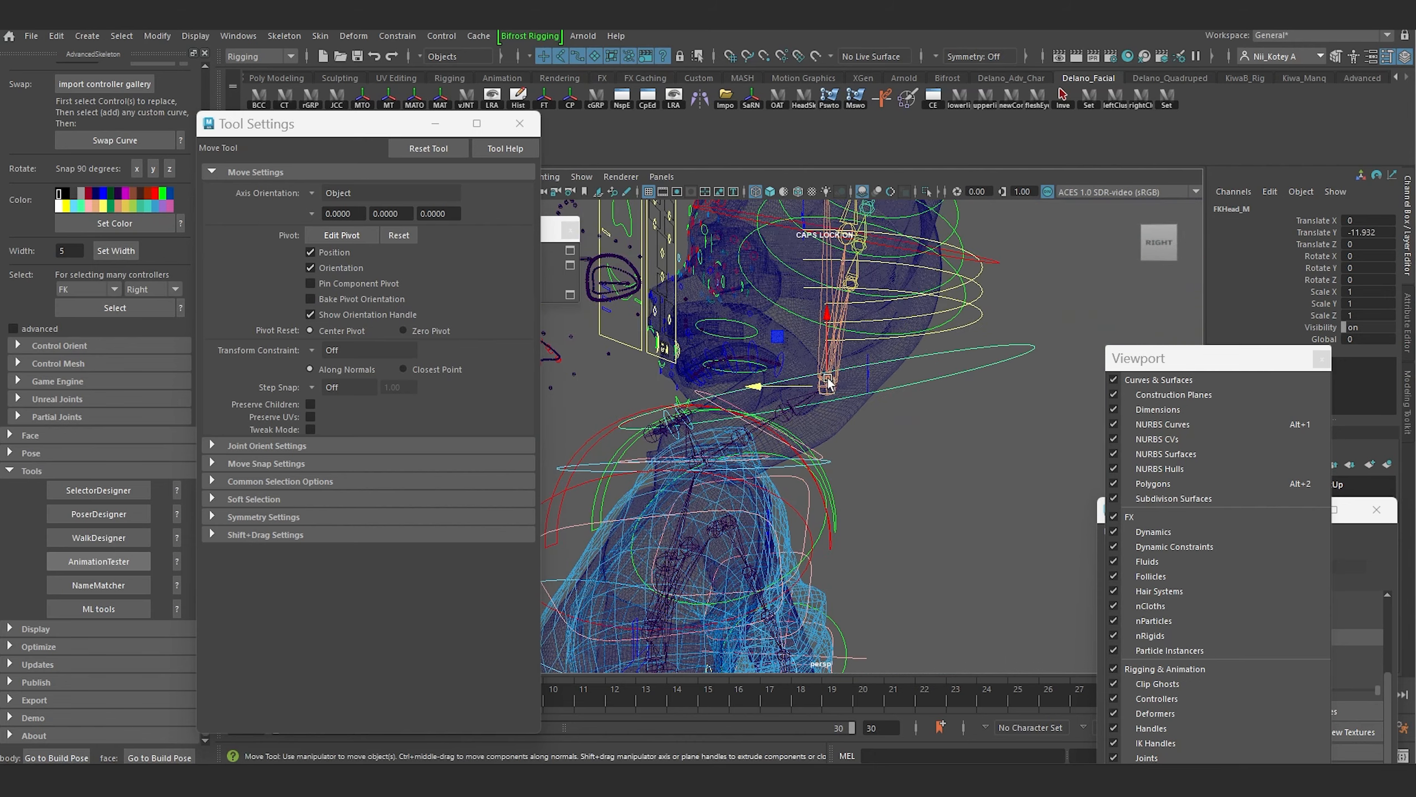
left_click_drag(831, 386, 509, 308)
middle_click_drag(837, 387, 1092, 420, "alt")
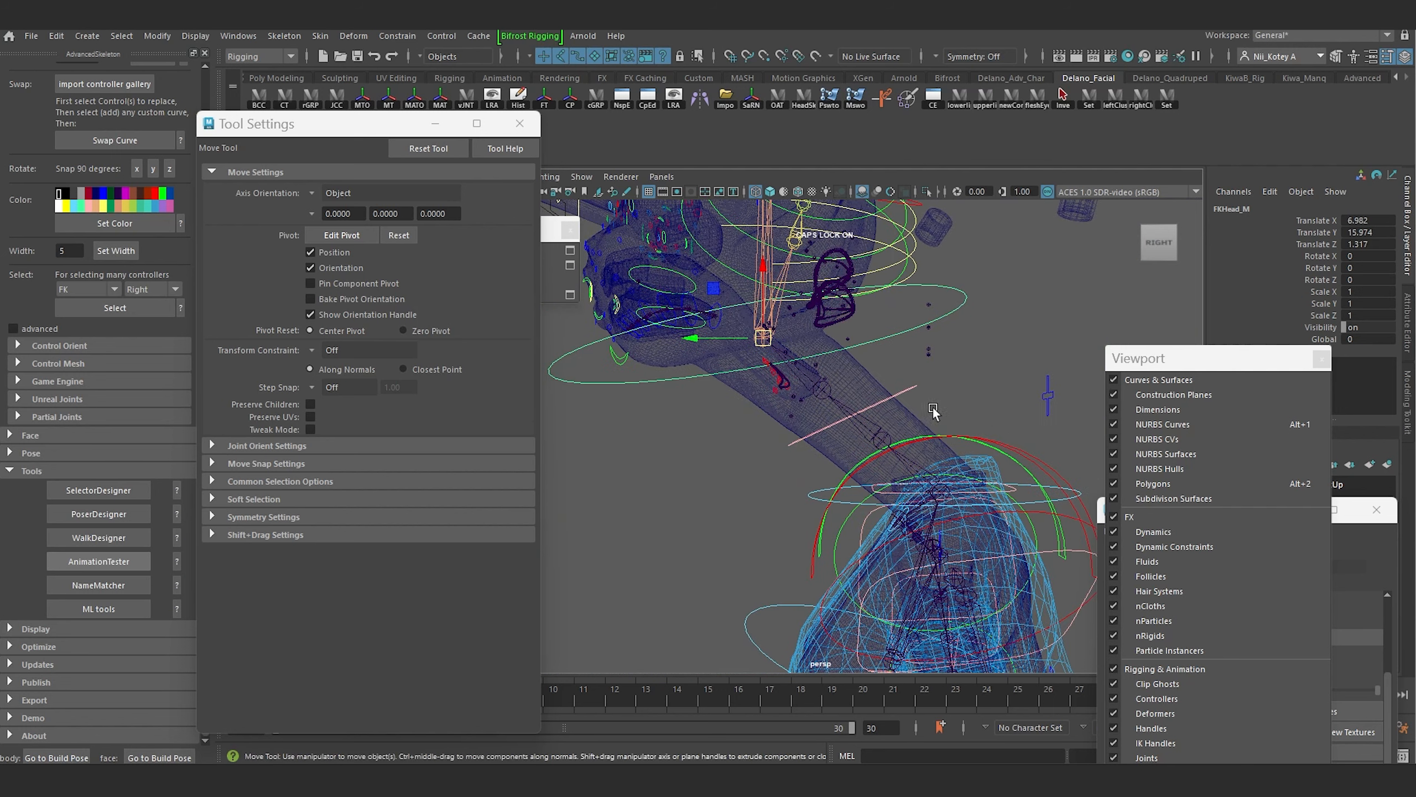
Step: Pull the FKHead_M control farther forward to test the stretched neck and mouth bag, and return the body to its build pose
left_click_drag(760, 340, 619, 357)
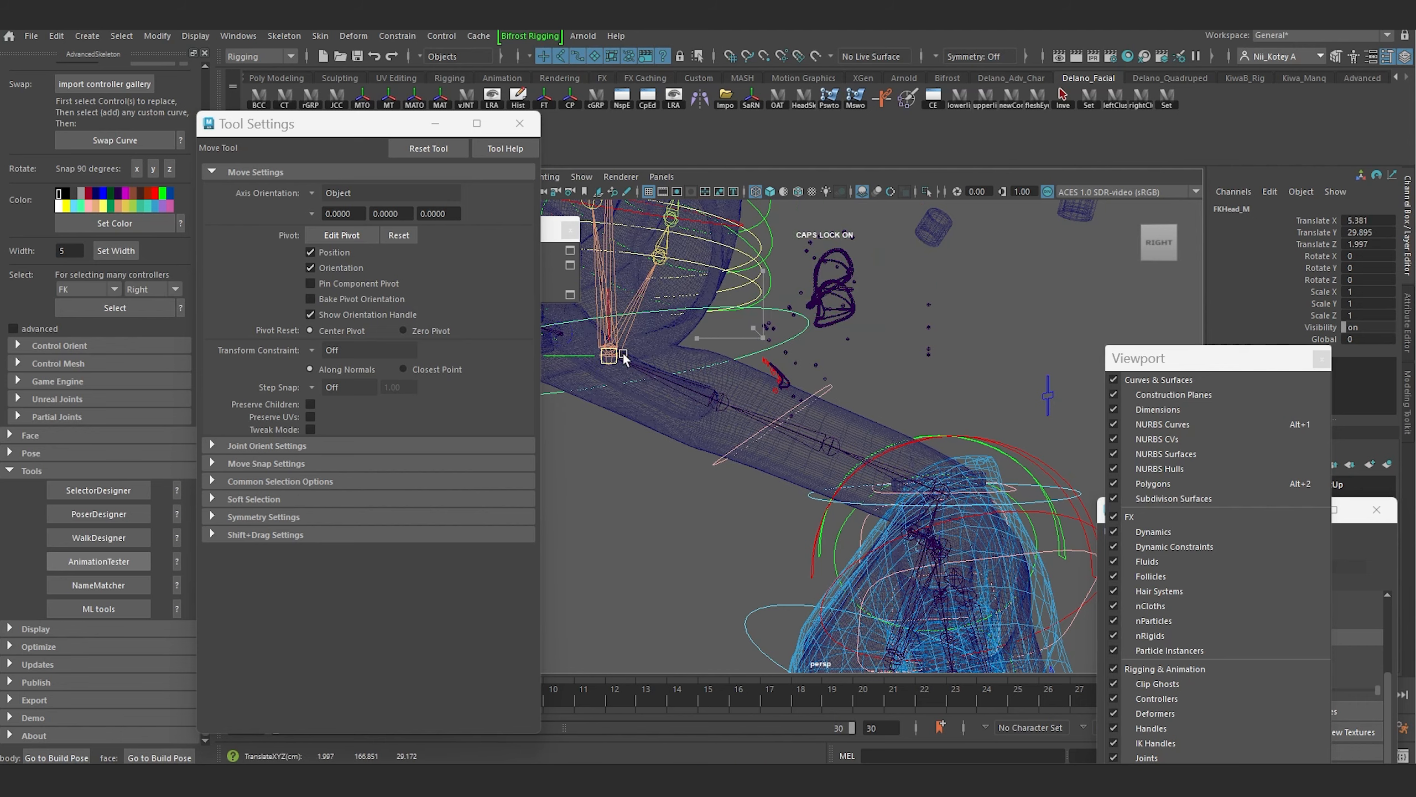
middle_click_drag(764, 370, 921, 382, "alt")
left_click_drag(778, 367, 657, 414)
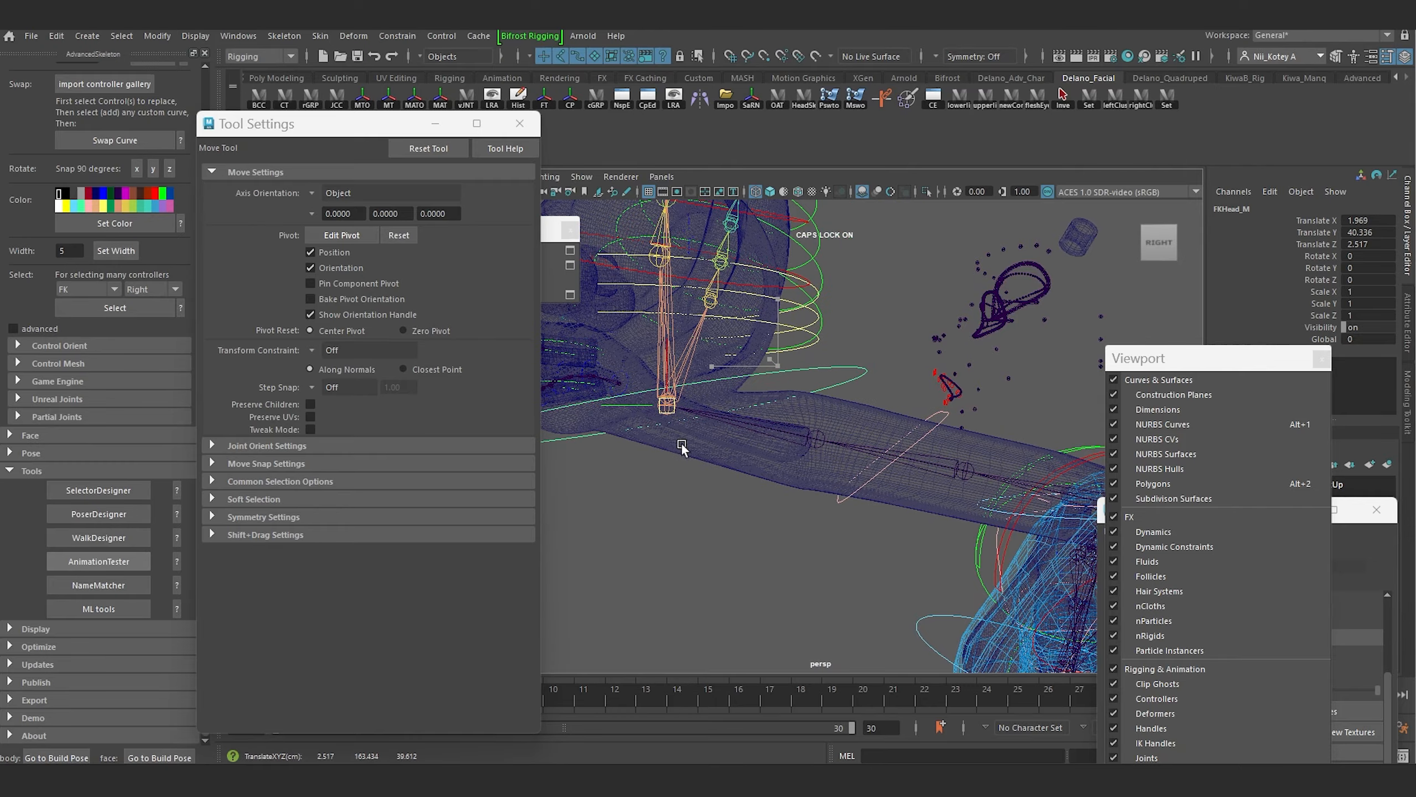
left_click_drag(684, 481, 875, 333, "alt")
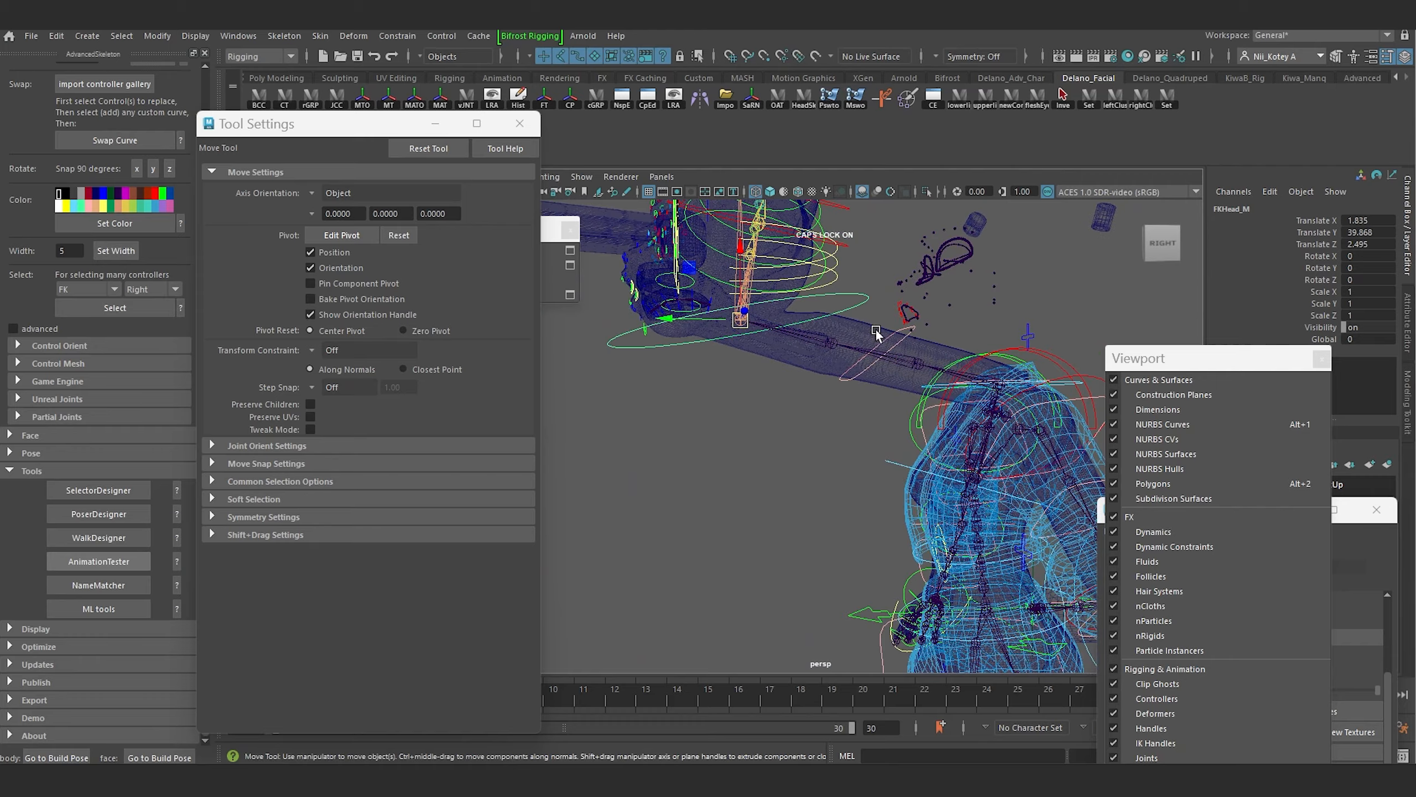
left_click(64, 753)
Step: Tilt the FKHead_M control back to about -32 degrees in Z, inspect the chin and jaw, and ease it to about -3 degrees
scroll(810, 426, "up", 5)
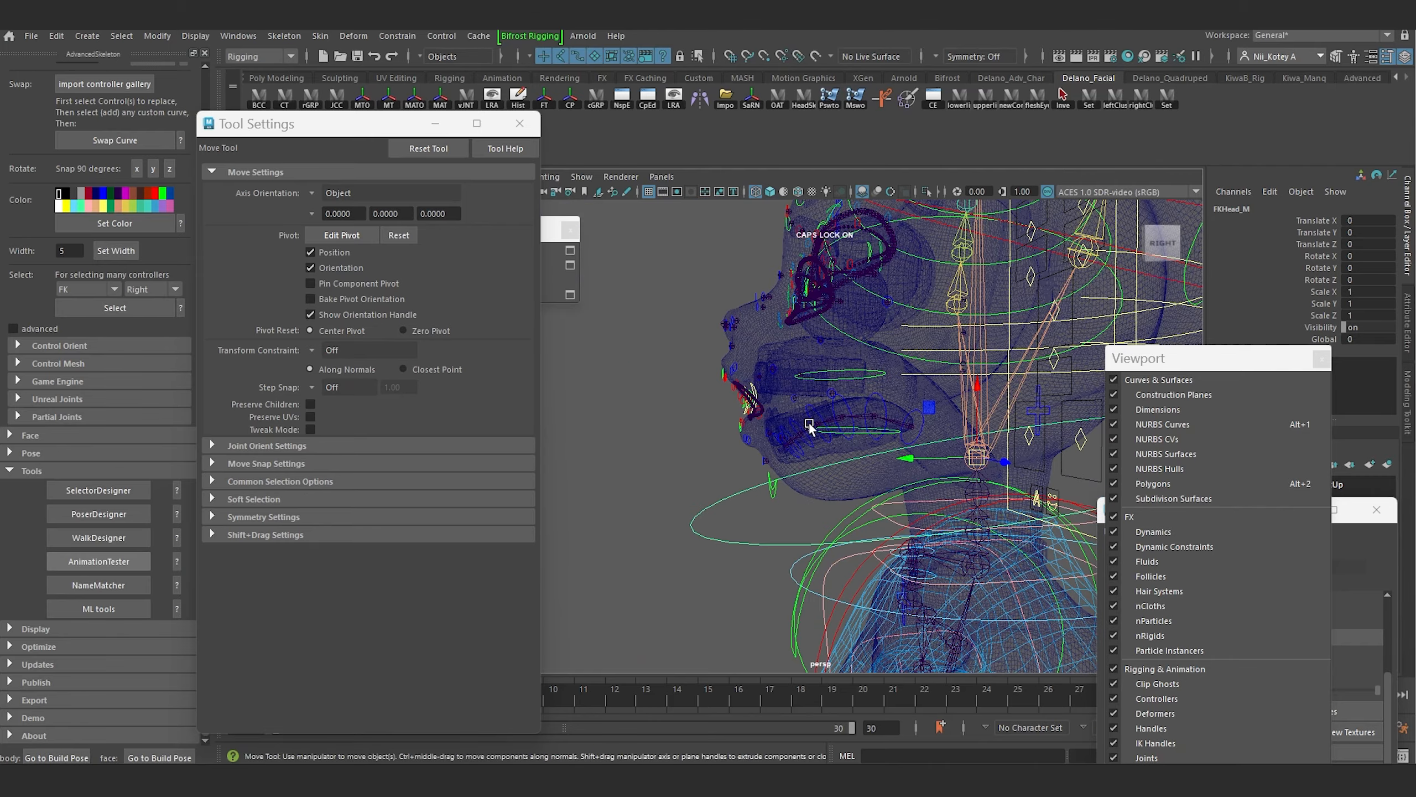
left_click_drag(809, 426, 908, 449, "alt")
mouse_move(776, 459)
left_mouse_down()
mouse_move(790, 414)
mouse_move(672, 450)
mouse_move(802, 337)
mouse_move(767, 433)
mouse_move(704, 435)
left_mouse_up()
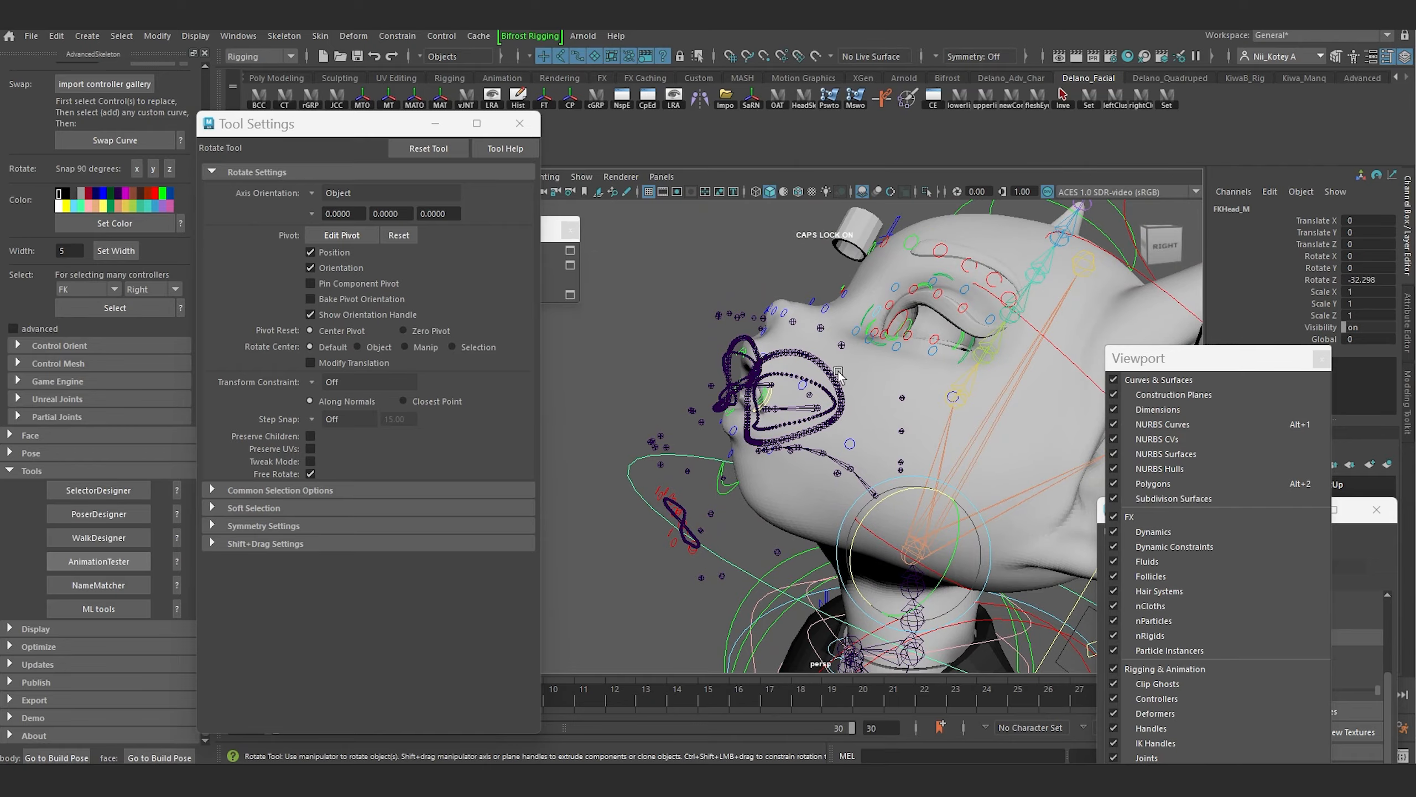
left_click_drag(775, 391, 771, 480, "alt")
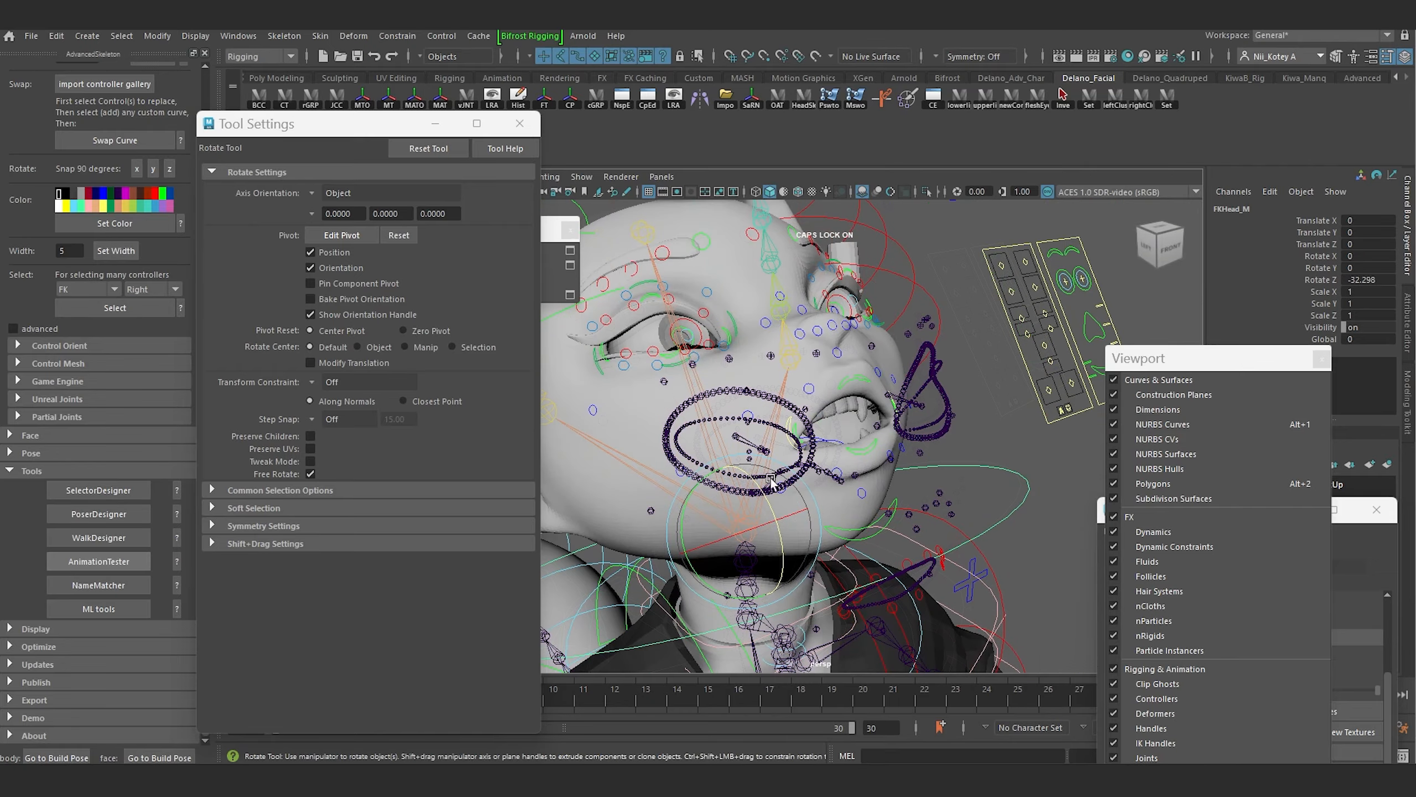
left_click_drag(867, 434, 787, 441, "alt")
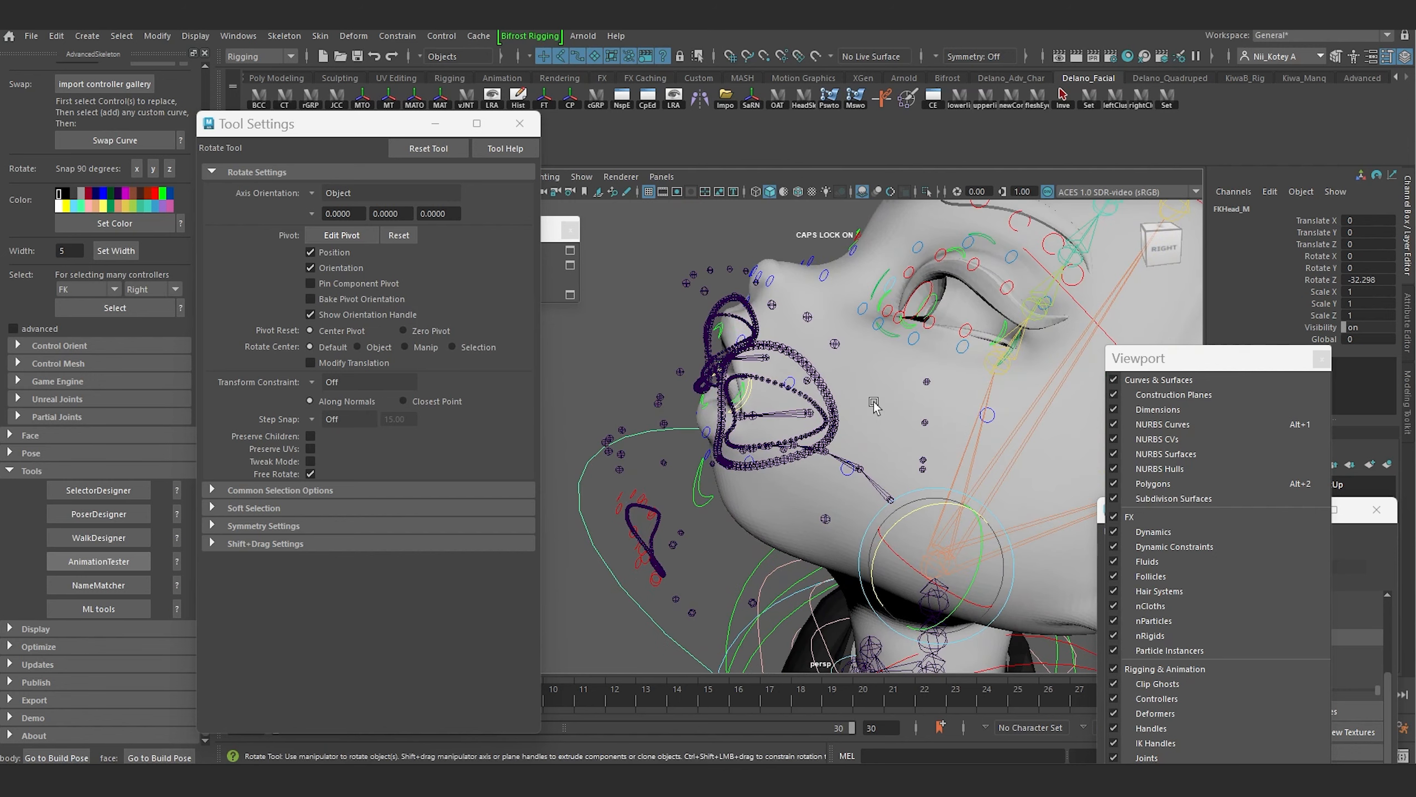
left_click_drag(874, 402, 881, 411, "alt")
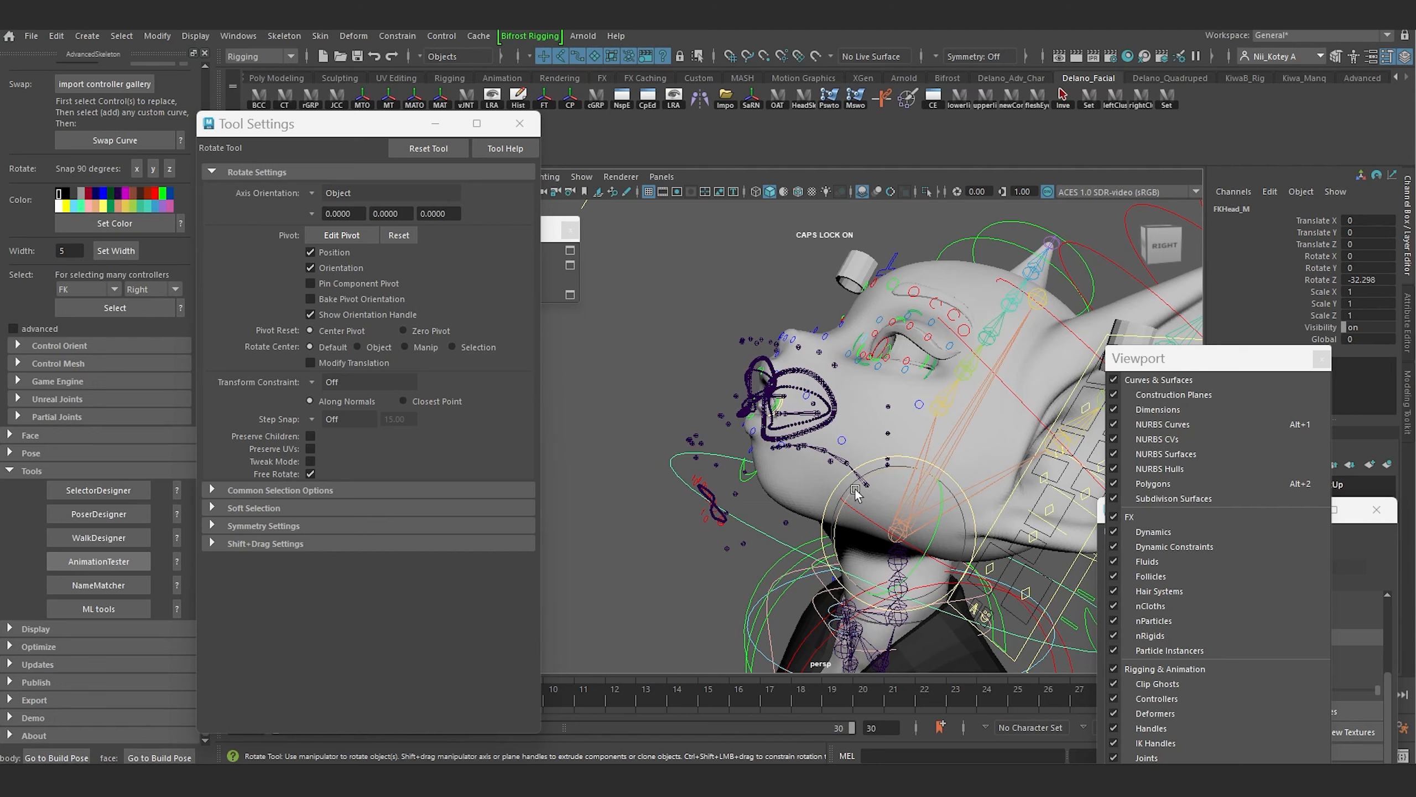
left_click_drag(854, 489, 821, 508)
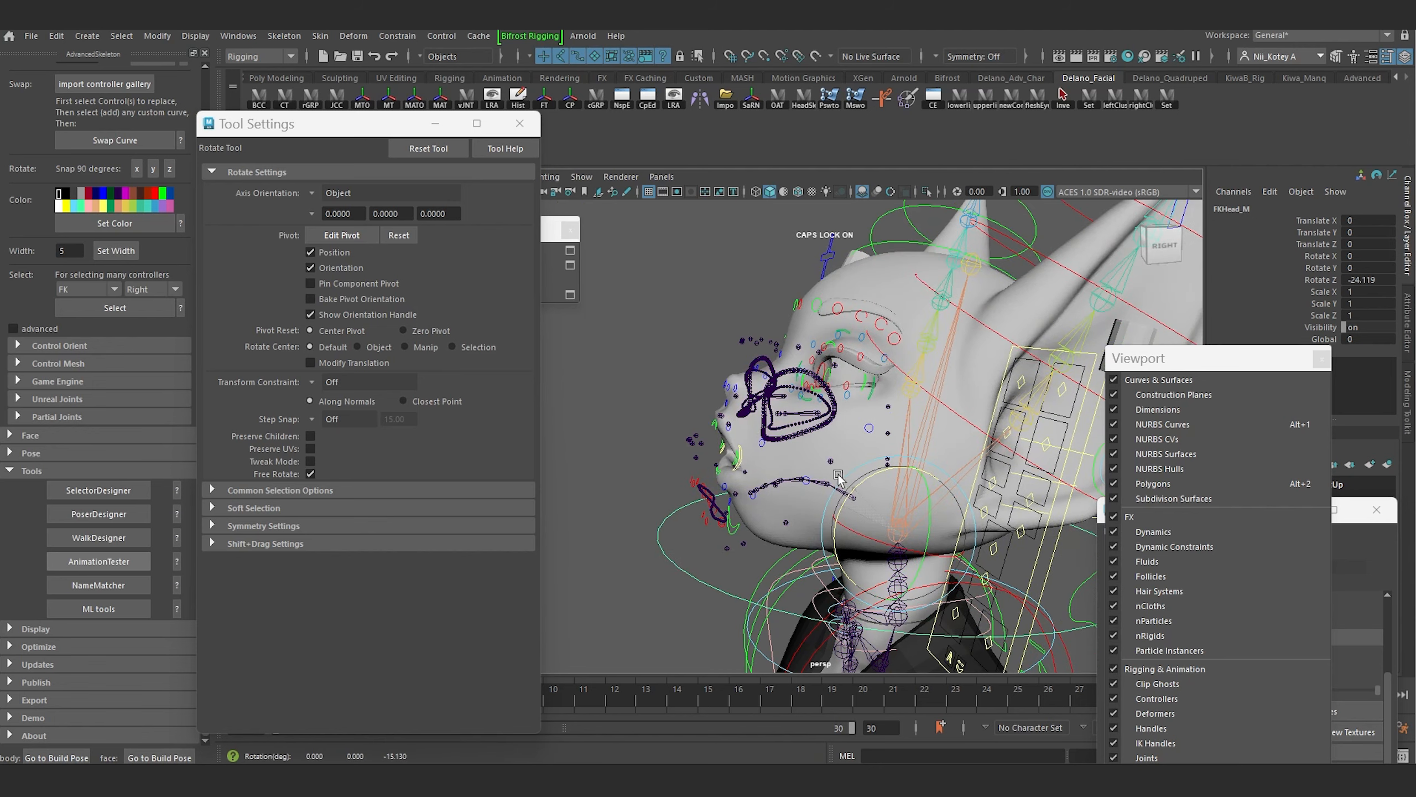
Step: Examine the head, neck and upper body from the front and in three-quarter view
key("f")
left_click_drag(815, 411, 915, 422, "alt")
middle_click_drag(914, 426, 903, 315, "alt")
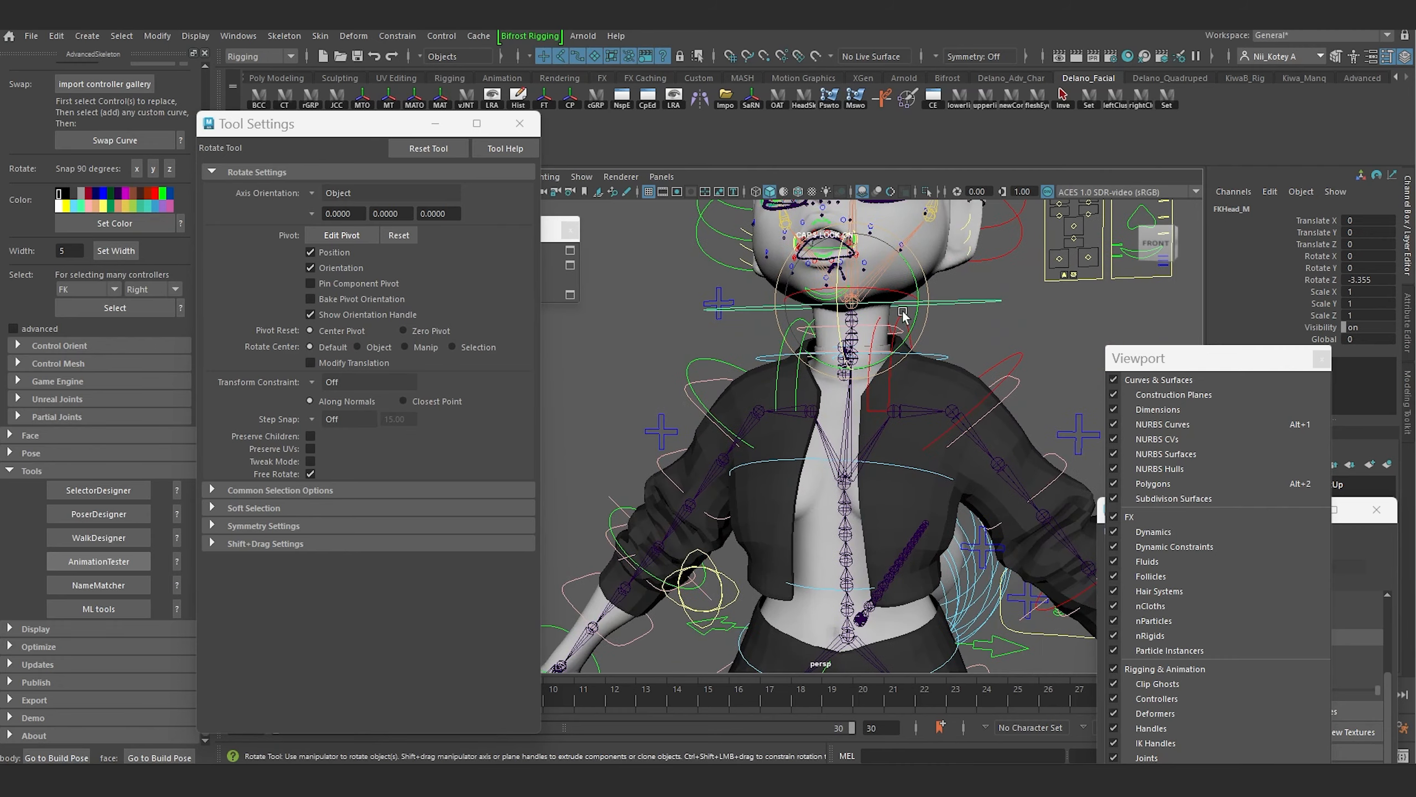
left_click_drag(713, 445, 708, 462, "alt")
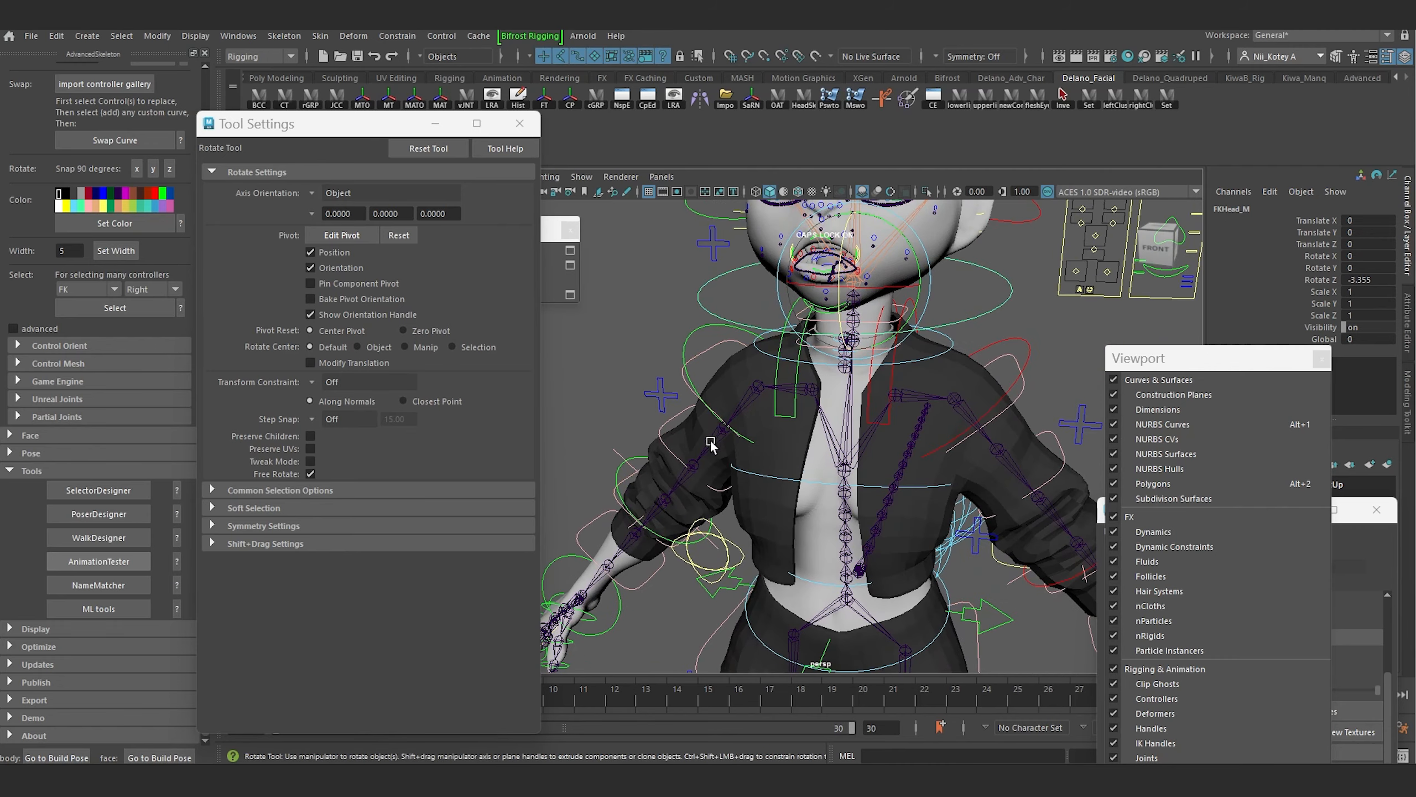
scroll(713, 445, "down", 5)
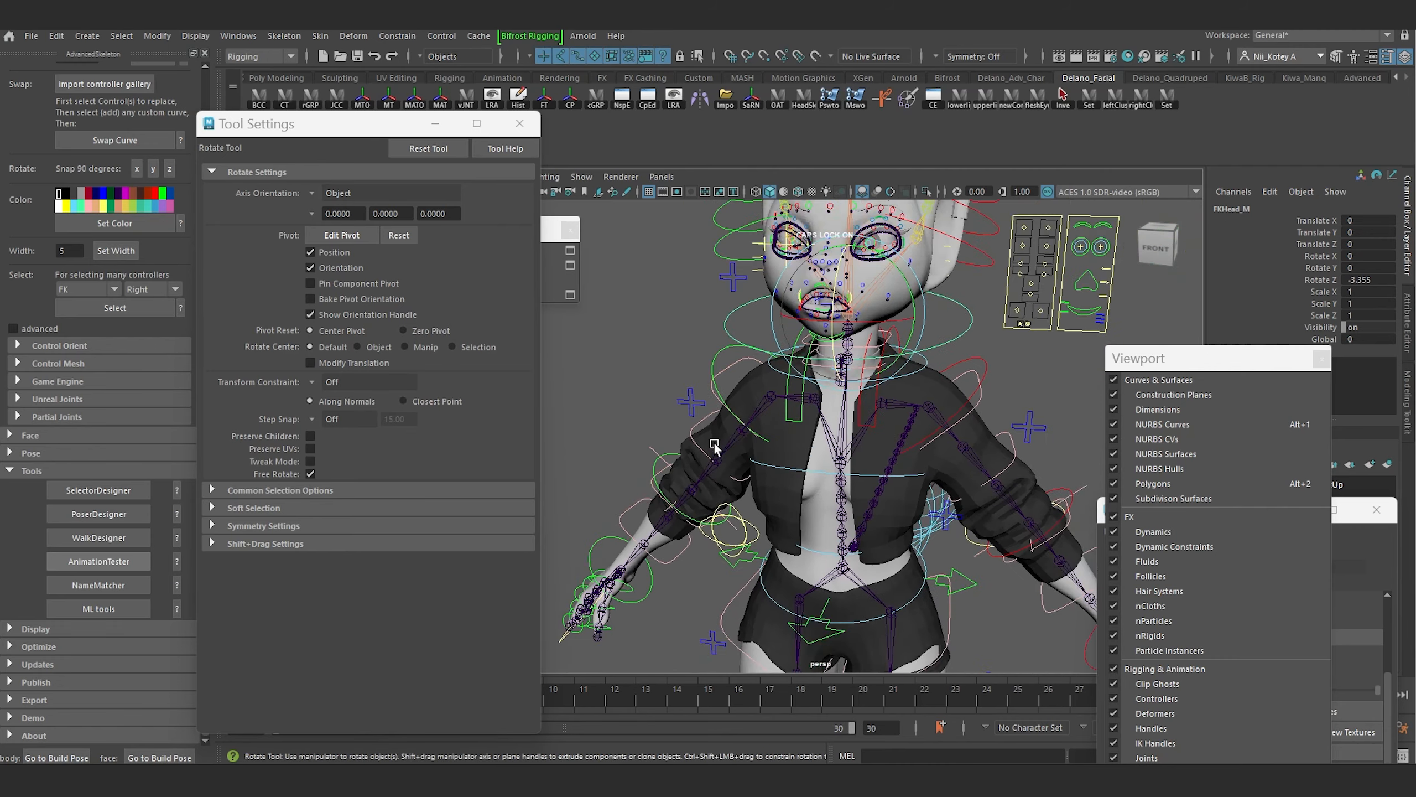
middle_click_drag(714, 446, 736, 480, "alt")
left_click_drag(747, 464, 768, 492, "alt")
scroll(787, 393, "up", 5)
left_click_drag(772, 410, 841, 346, "alt")
middle_click_drag(841, 346, 786, 448, "alt")
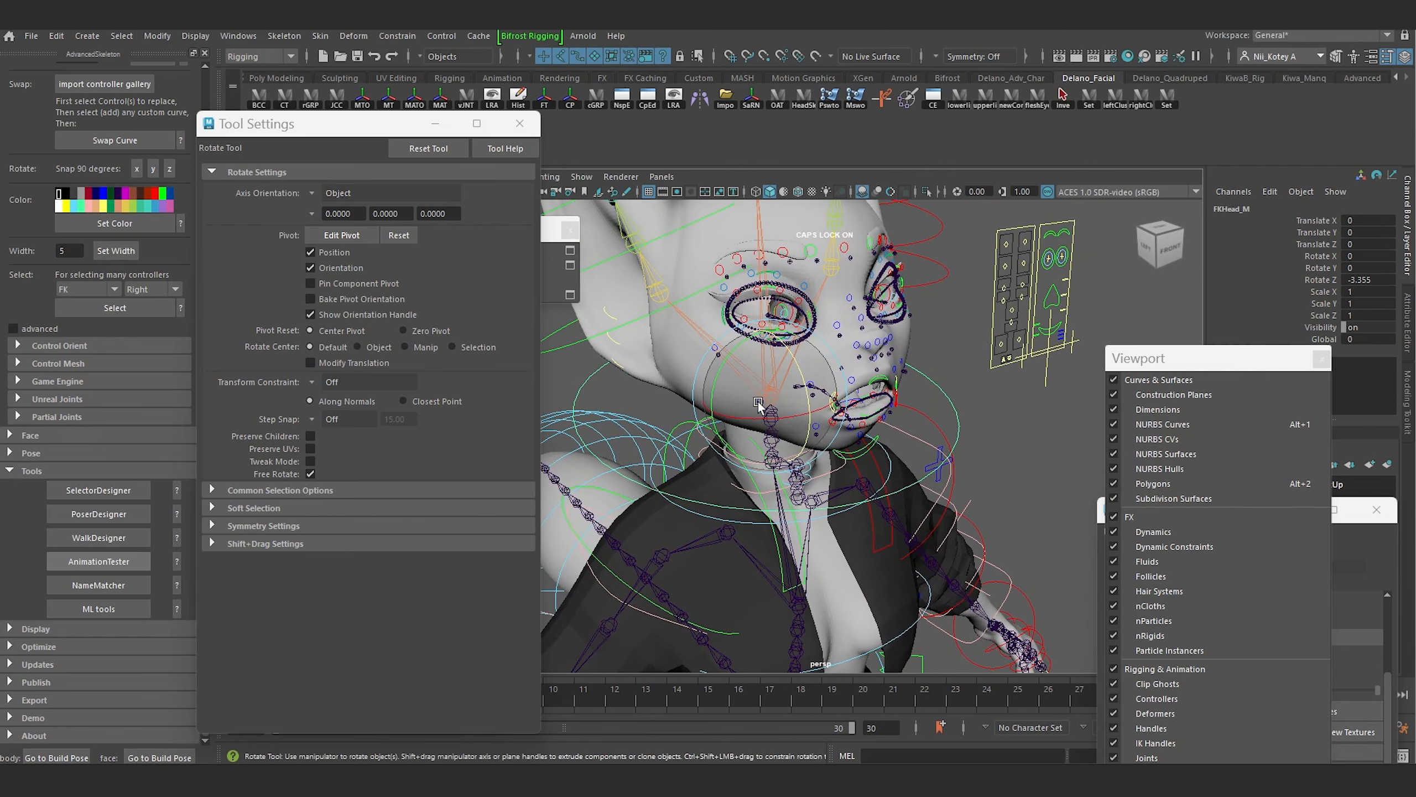
Step: Rotate the FKHead_M control to about 12, -18 and -21 degrees in X, Y and Z to test the jaw and neck
left_click_drag(759, 405, 719, 340)
scroll(859, 356, "up", 5)
middle_click_drag(859, 356, 826, 422, "alt")
scroll(826, 422, "down", 5)
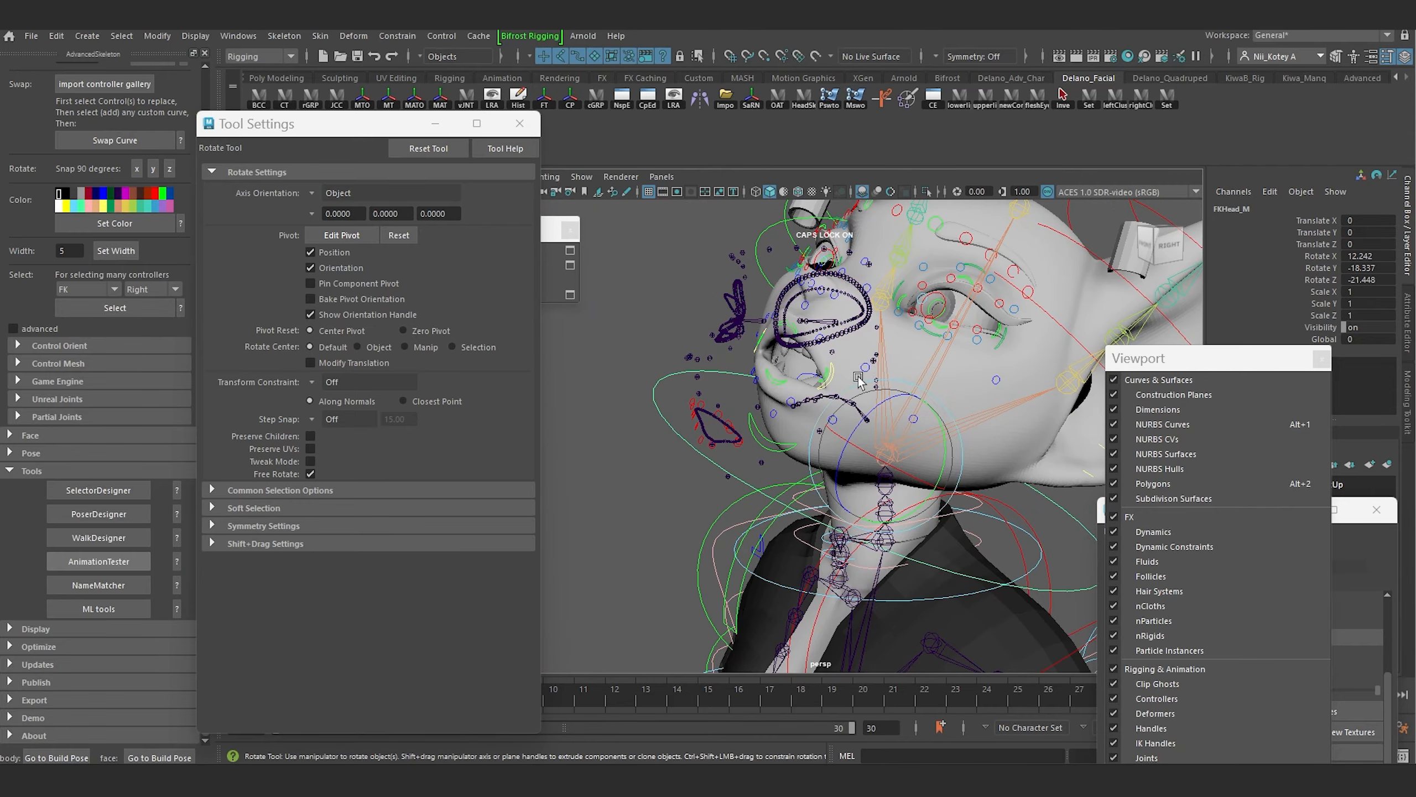
left_click_drag(875, 353, 810, 366, "alt")
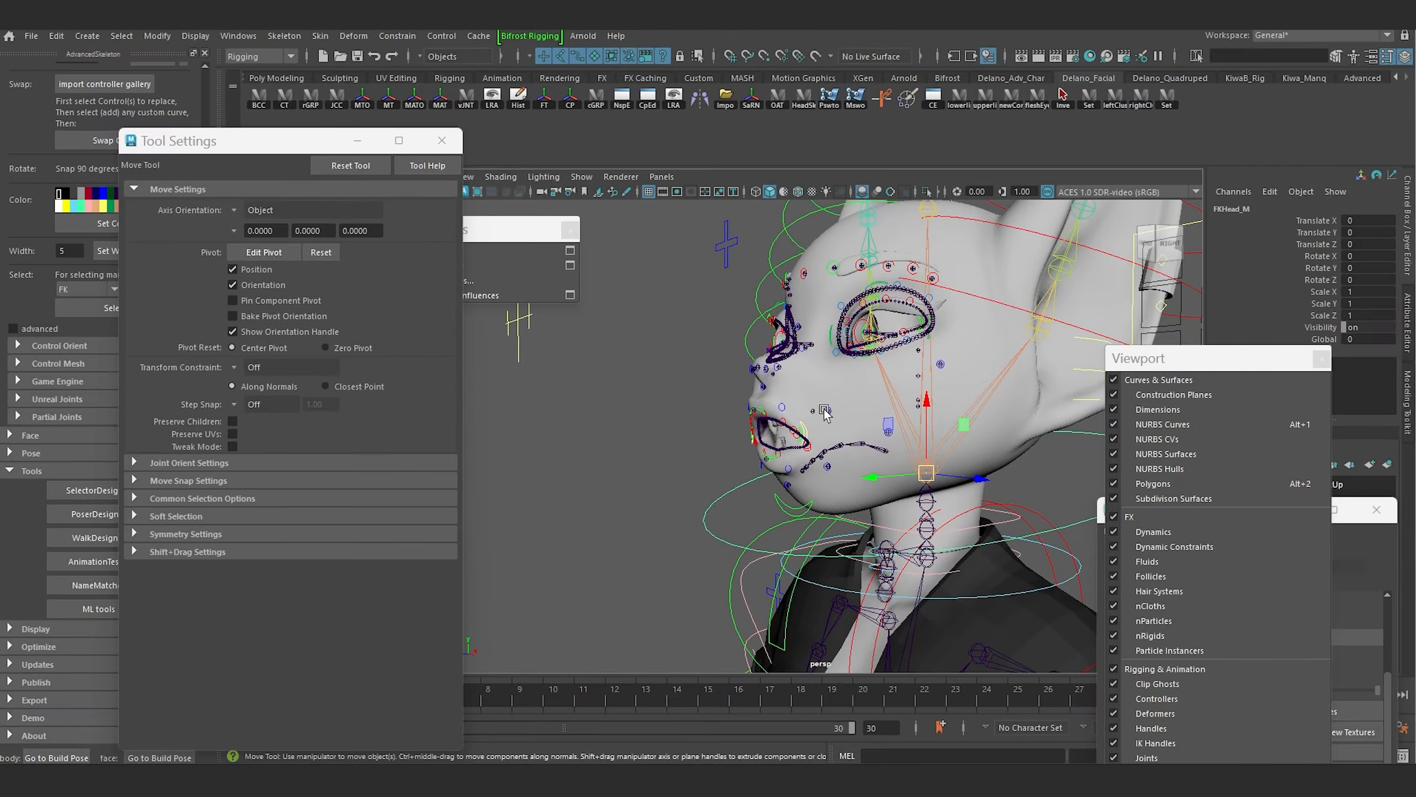
Step: Move the FKHead_M control forward about 23 units in Translate Y and inspect the face around the eyes
left_click_drag(825, 411, 864, 393, "alt")
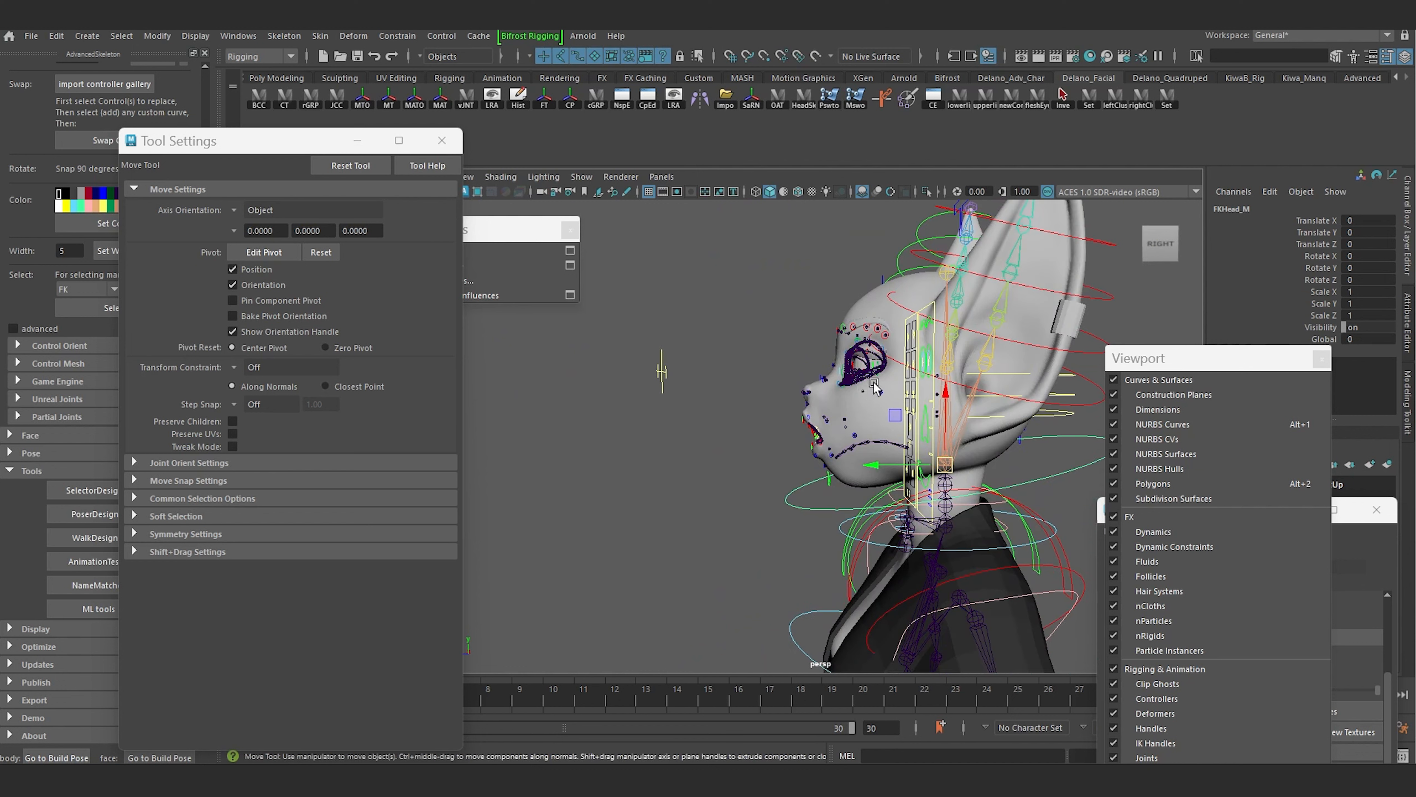
scroll(798, 502, "down", 4)
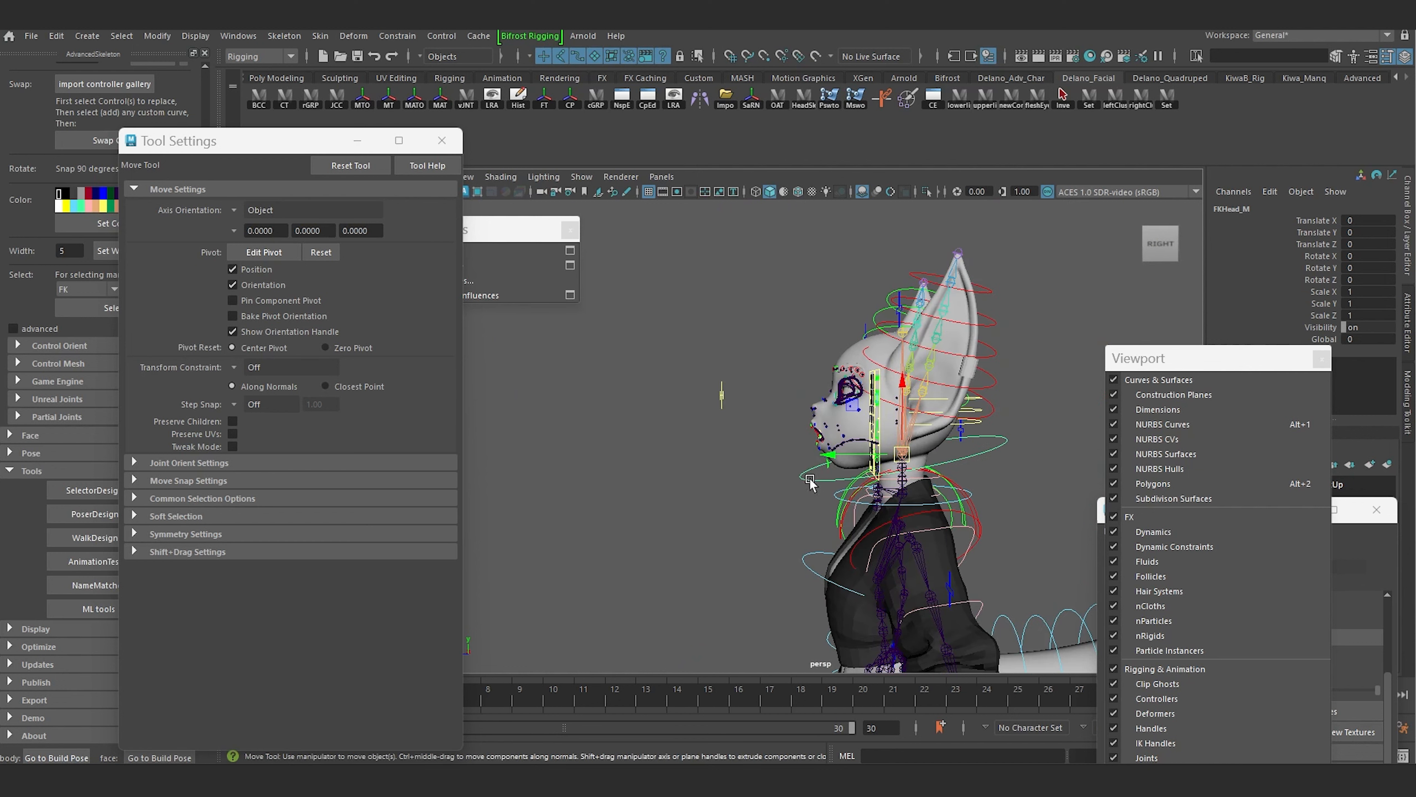
left_click_drag(809, 480, 792, 480, "alt")
middle_click_drag(791, 451, 647, 433)
scroll(616, 405, "up", 3)
left_click_drag(647, 433, 829, 392)
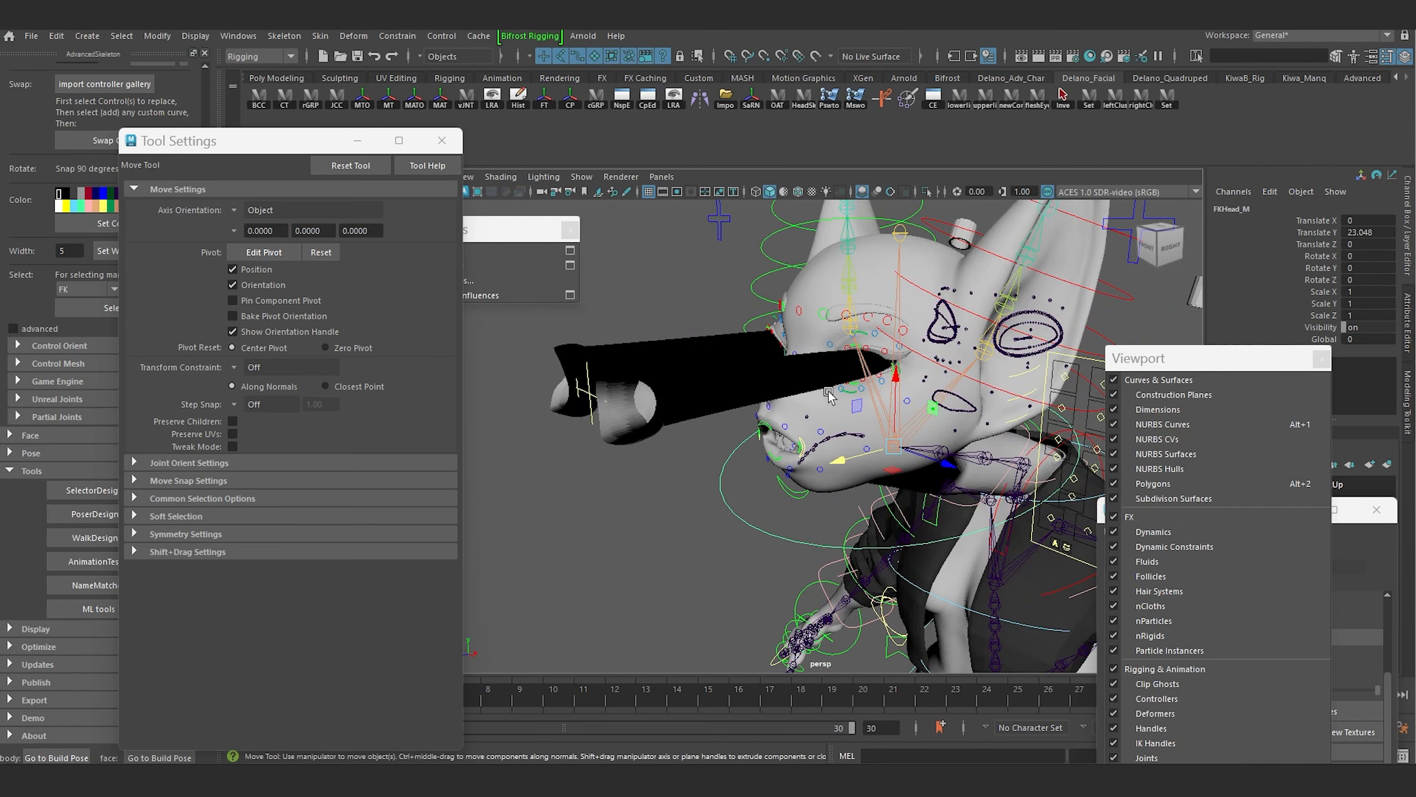
Step: Select the body mesh, inspect its stretched eye area from the side and close the tool settings
left_click(717, 392)
left_click_drag(717, 393, 645, 385, "alt")
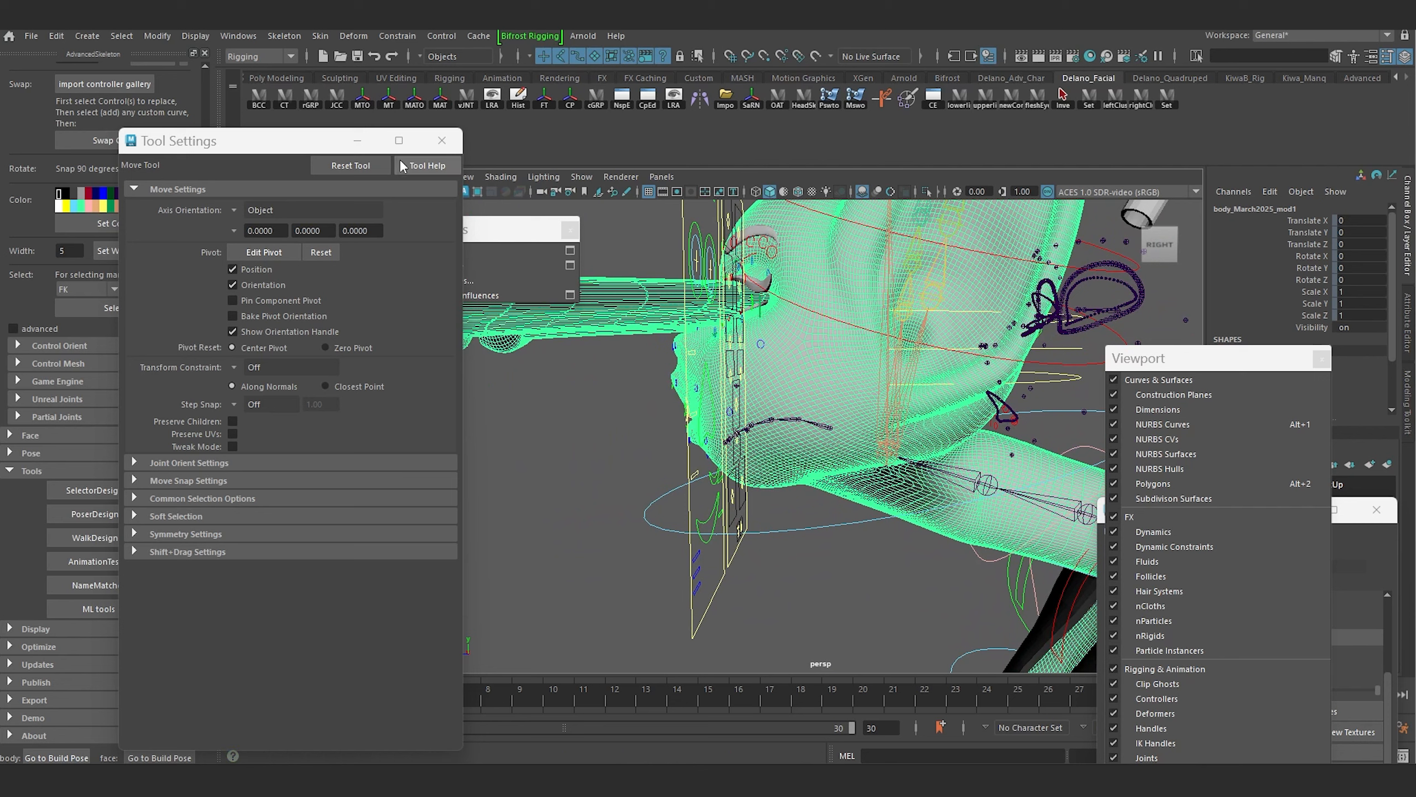
left_click(442, 140)
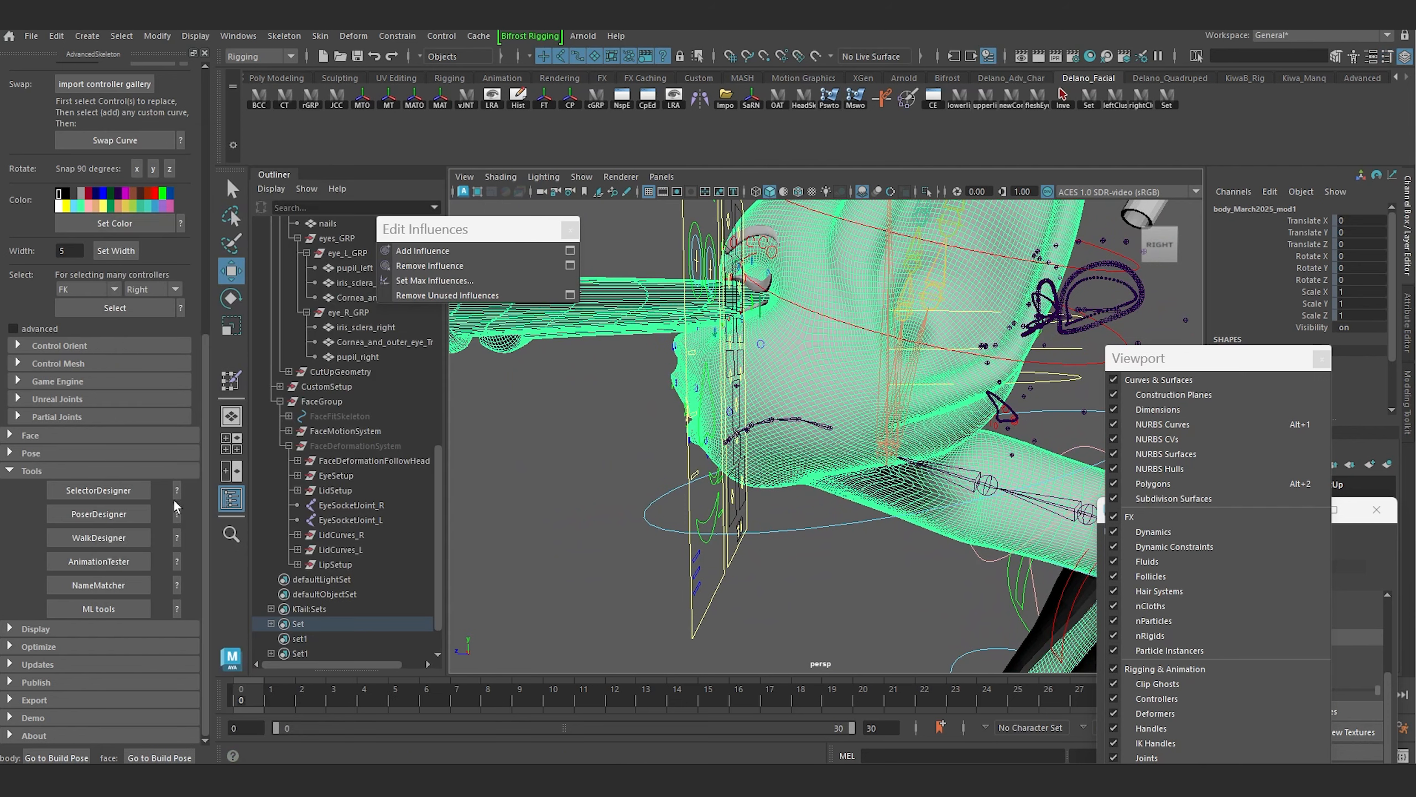
Step: Find the eye socket option in the AdvancedSkeleton face setup and read its help page
scroll(116, 479, "up", 10)
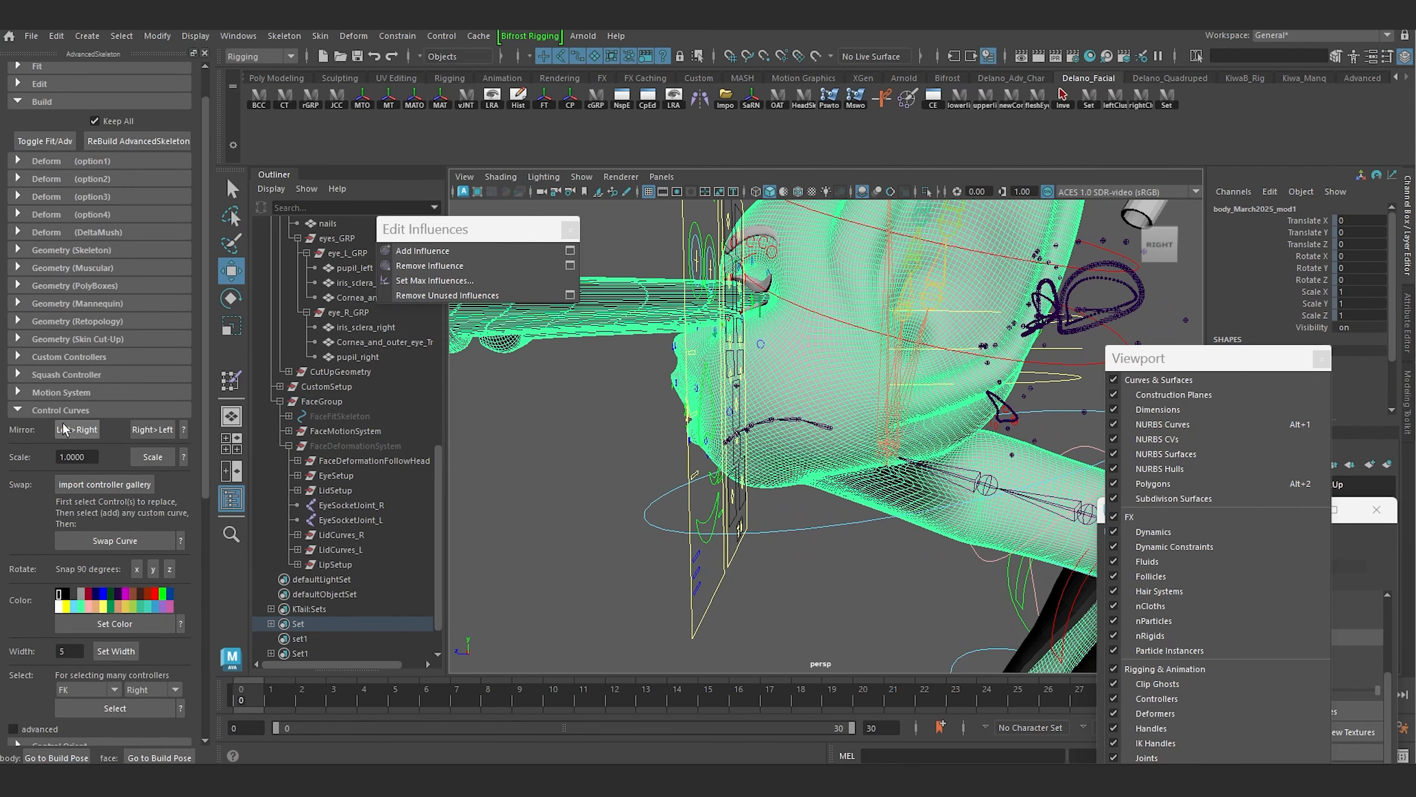
scroll(65, 423, "down", 10)
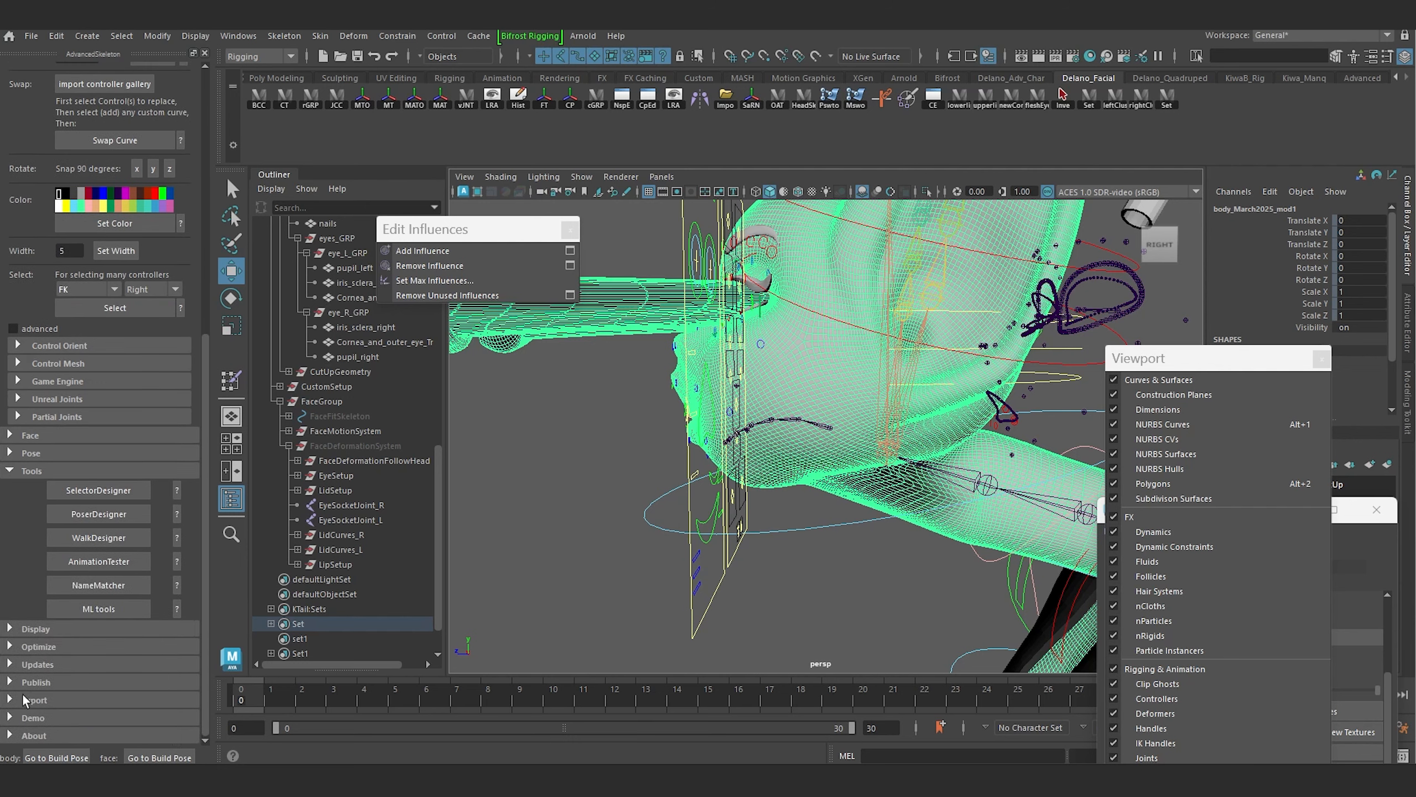
scroll(33, 196, "up", 11)
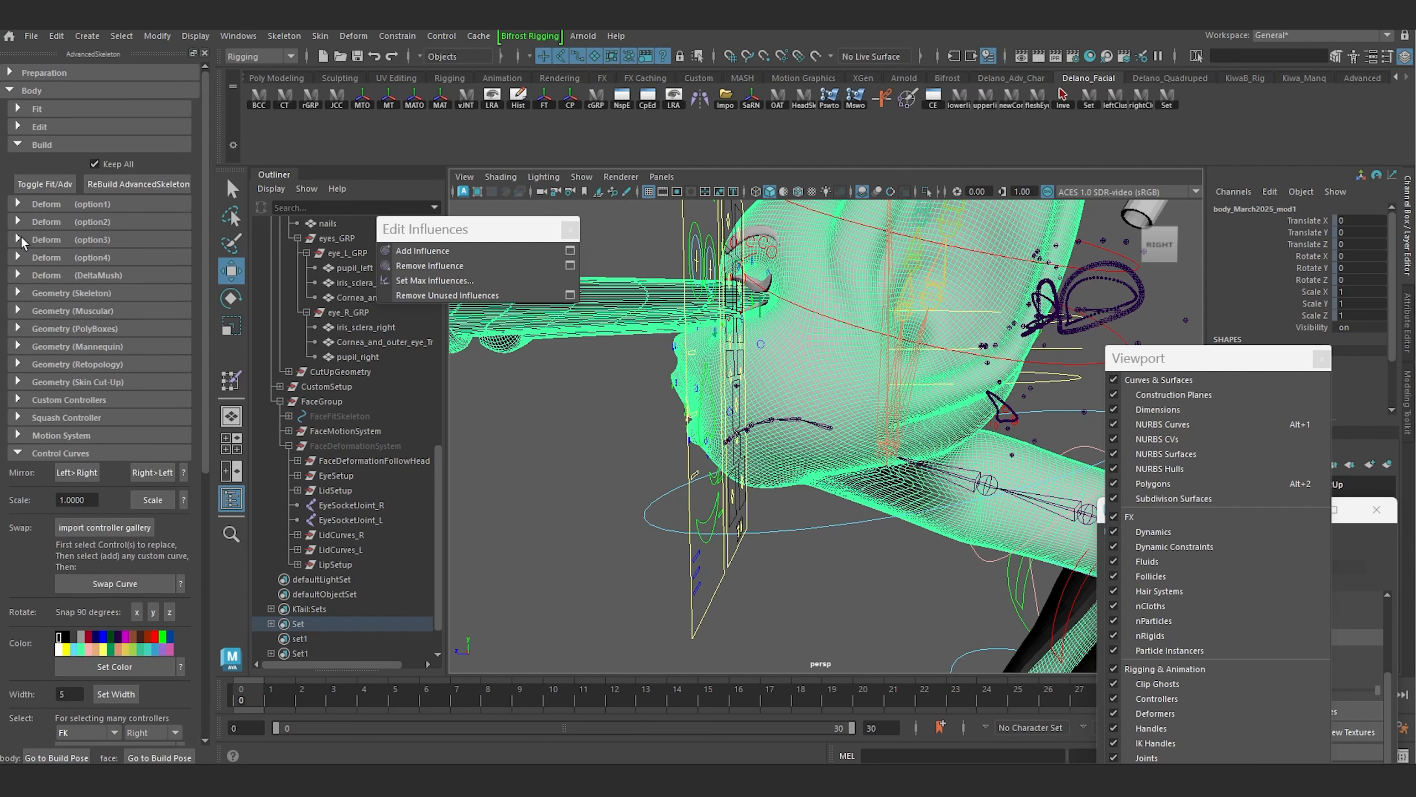
left_click(9, 90)
left_click(9, 108)
scroll(42, 391, "down", 2)
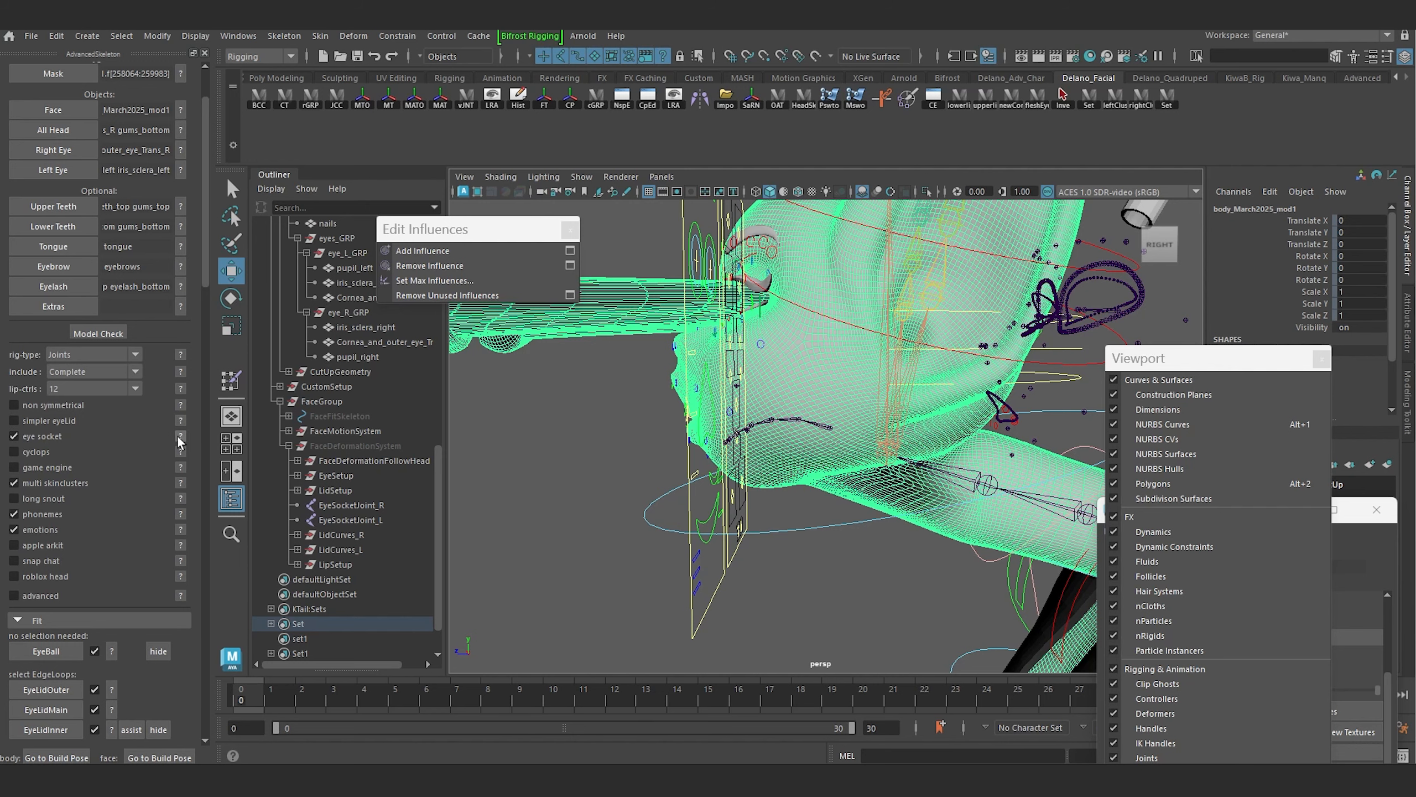
left_click(180, 437)
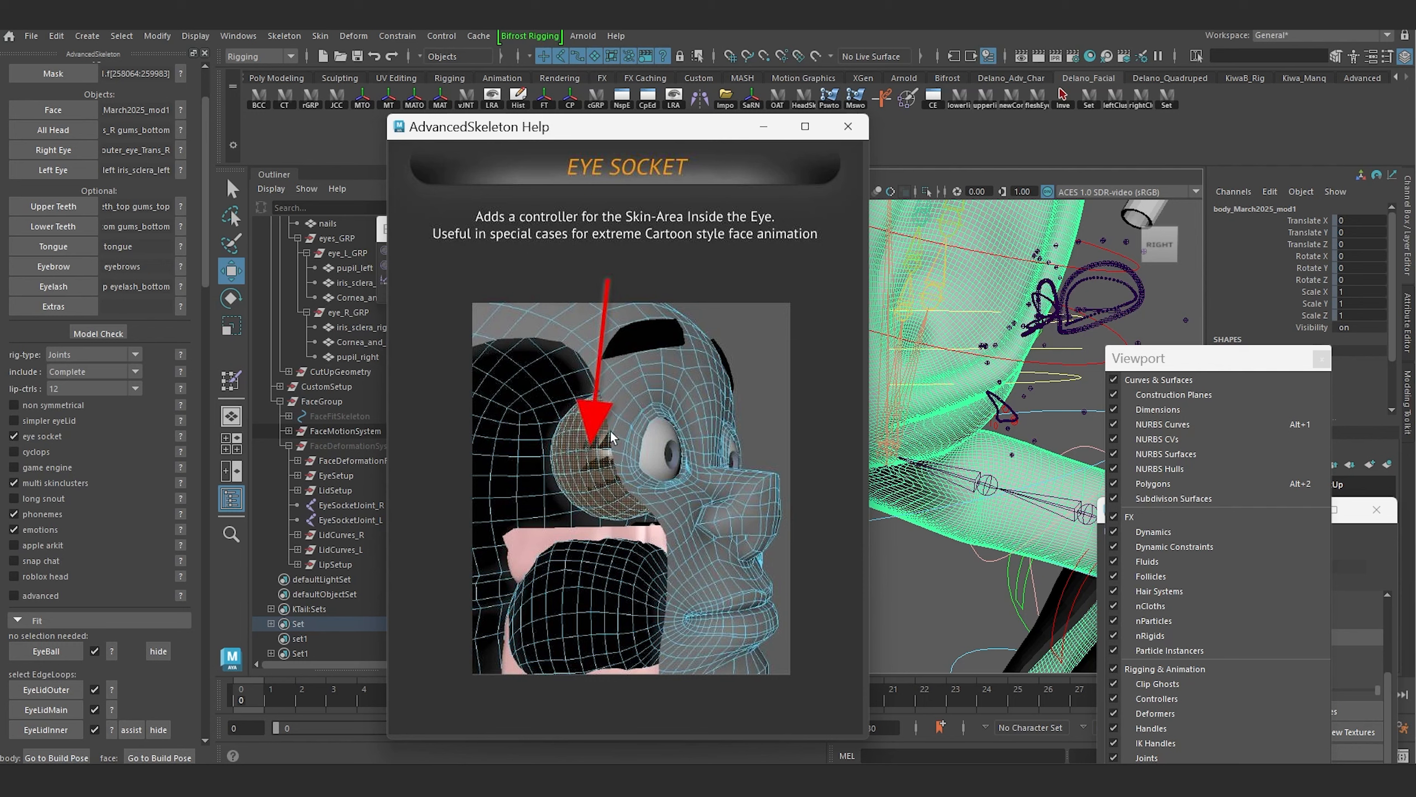
left_click_drag(708, 136, 600, 167)
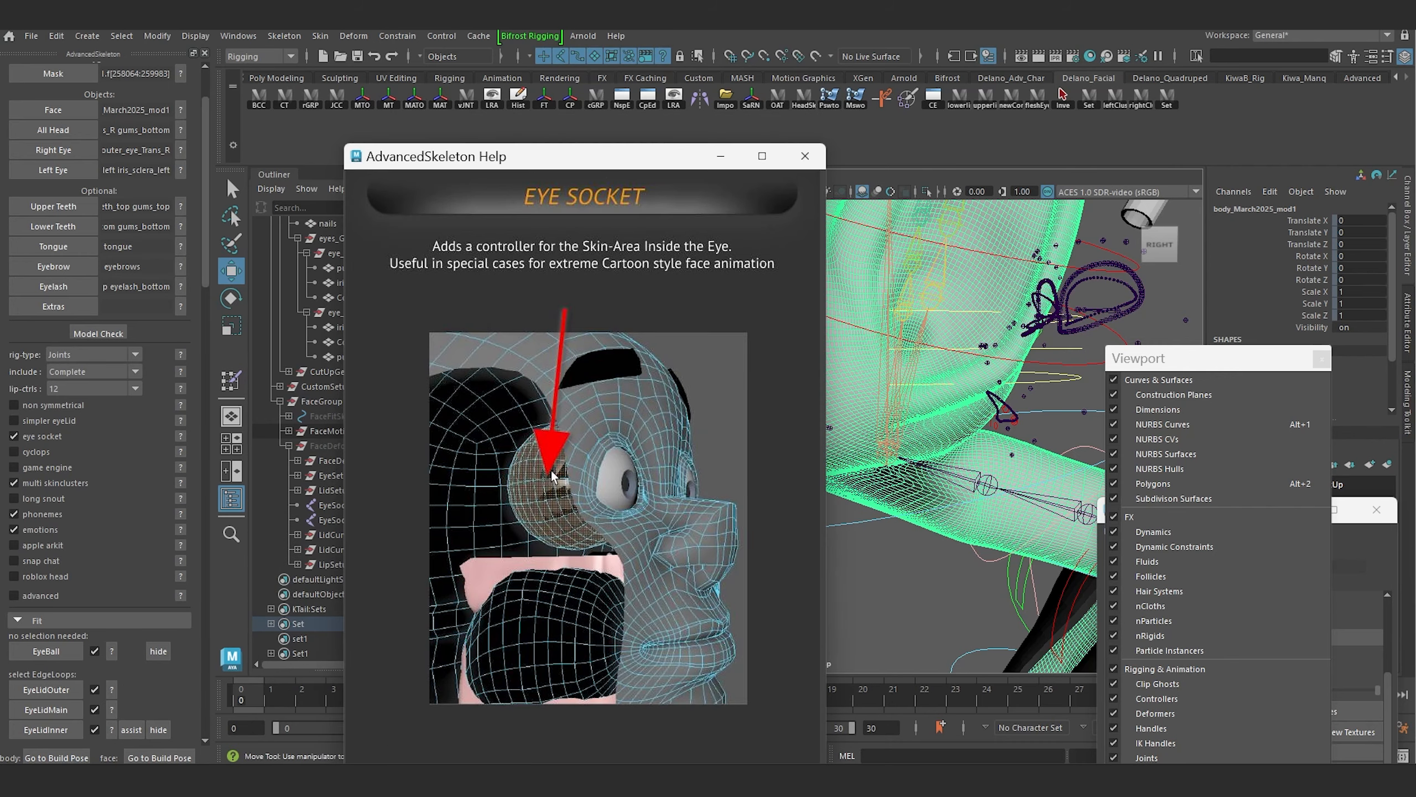
left_click(804, 156)
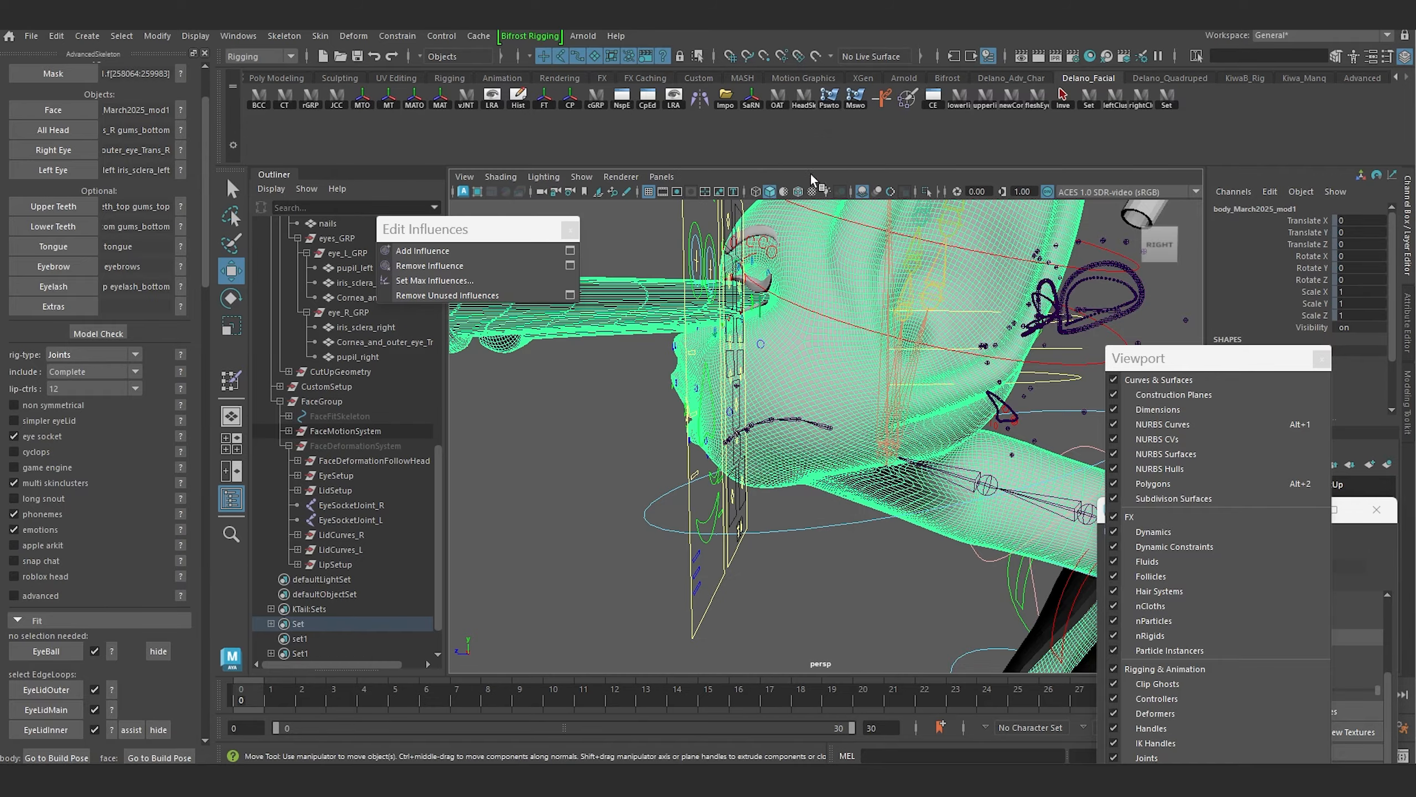
Step: Select EyeSocketJoint_R and EyeSocketJoint_L under the face deformation group and inspect their location in the head
left_click_drag(657, 474, 825, 426, "alt")
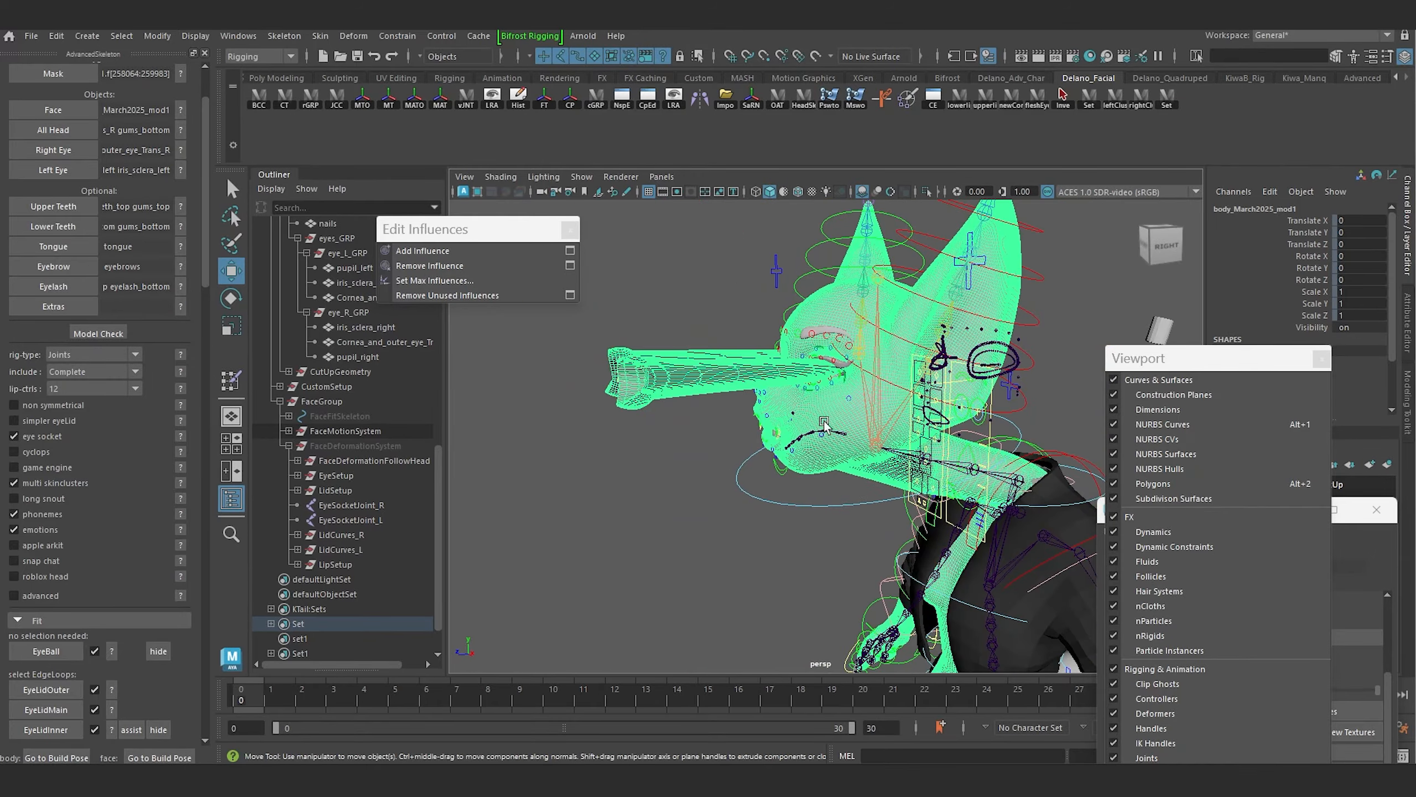
scroll(852, 381, "up", 5)
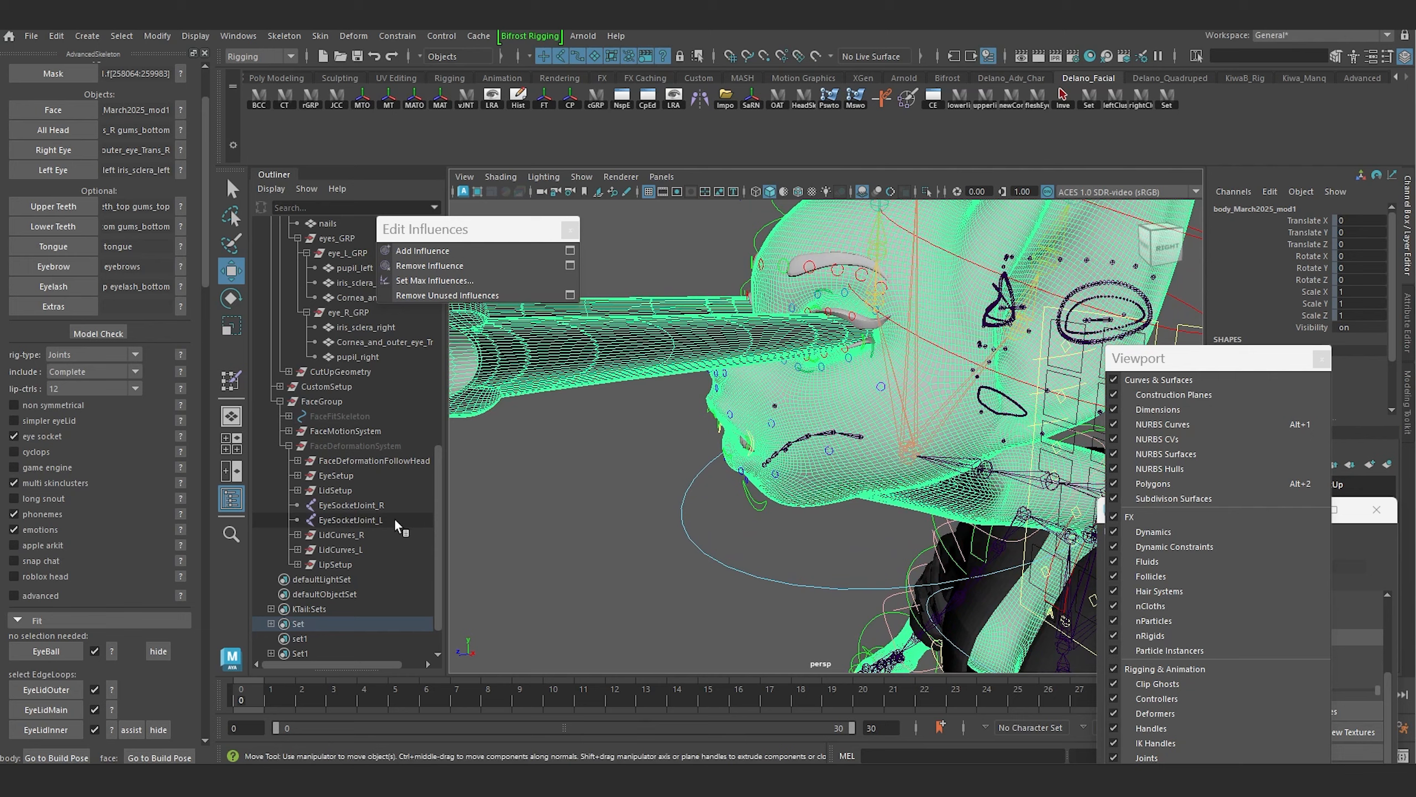
left_click(351, 505)
left_click(352, 519, "shift")
left_click_drag(724, 390, 762, 500, "alt")
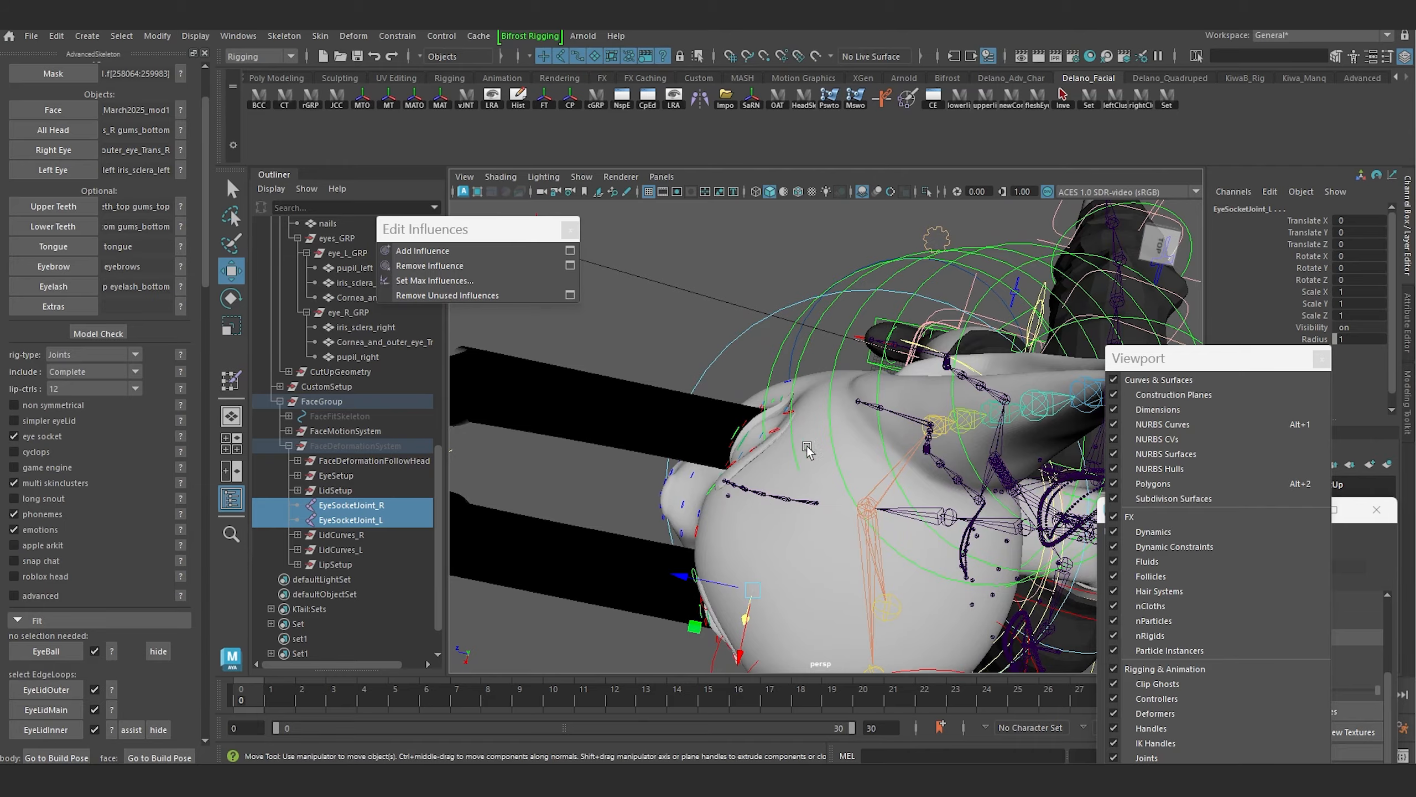
Step: Review the body mesh's full list of input operations, including its delta mush and skin clusters
left_click_drag(808, 449, 712, 373, "alt")
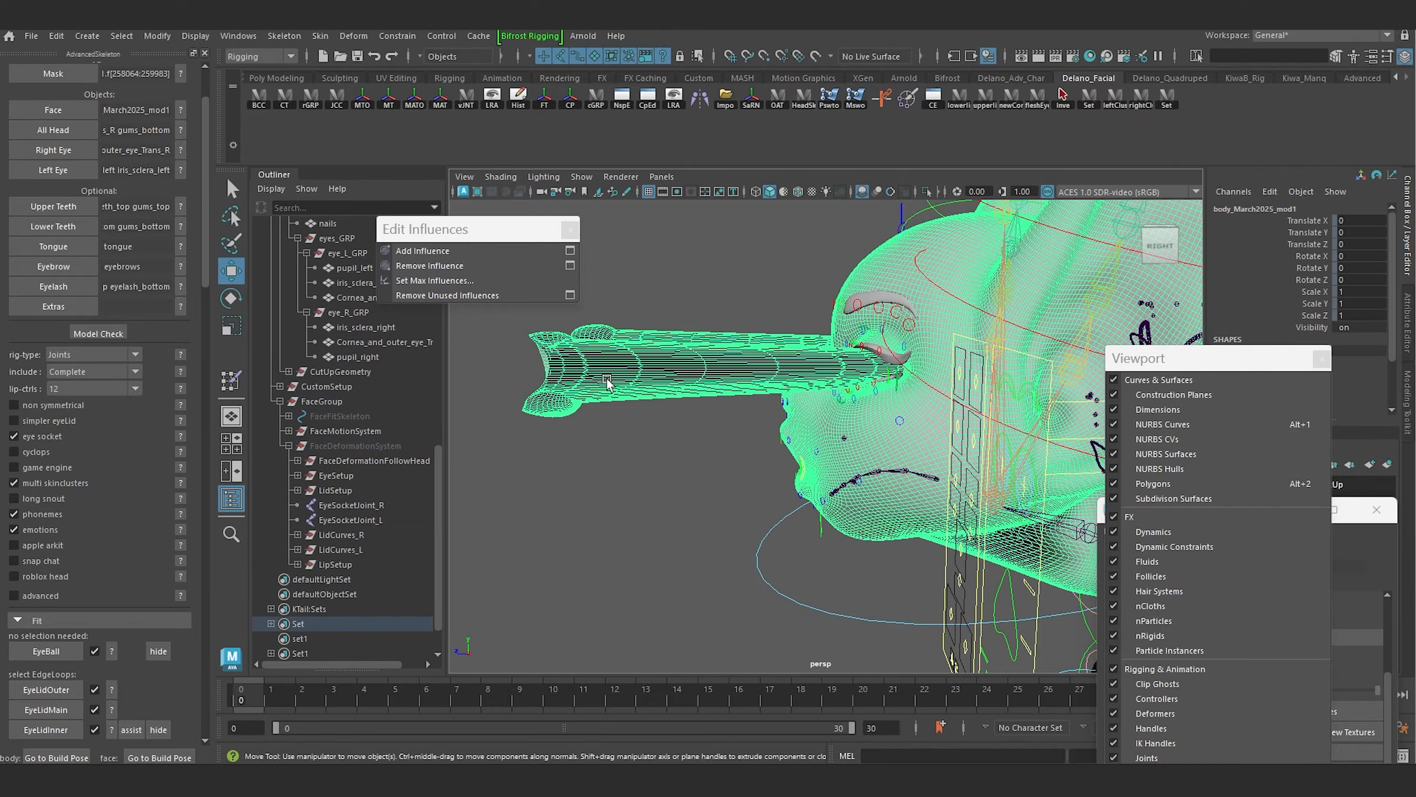
left_click_drag(608, 384, 590, 415, "alt")
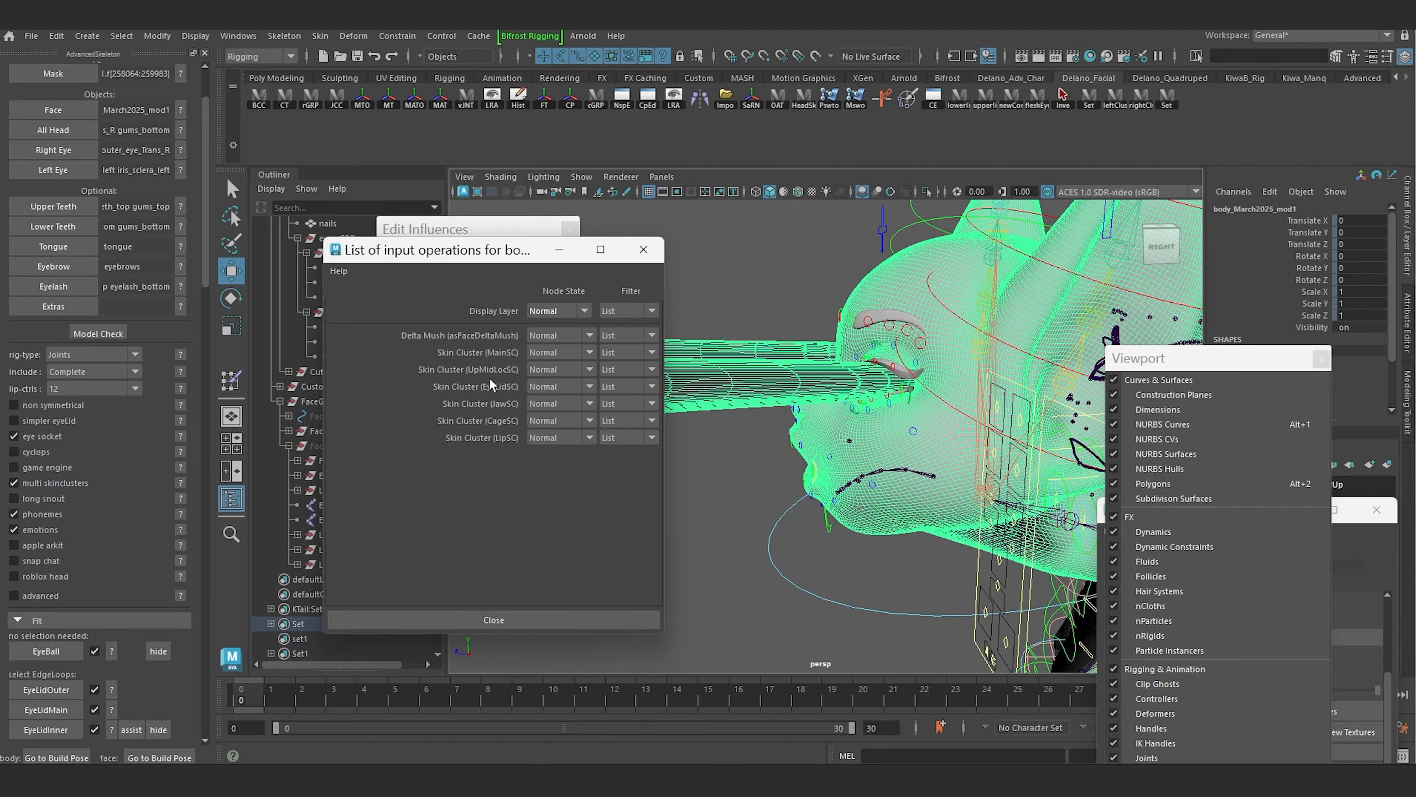
middle_click_drag(495, 417, 498, 358)
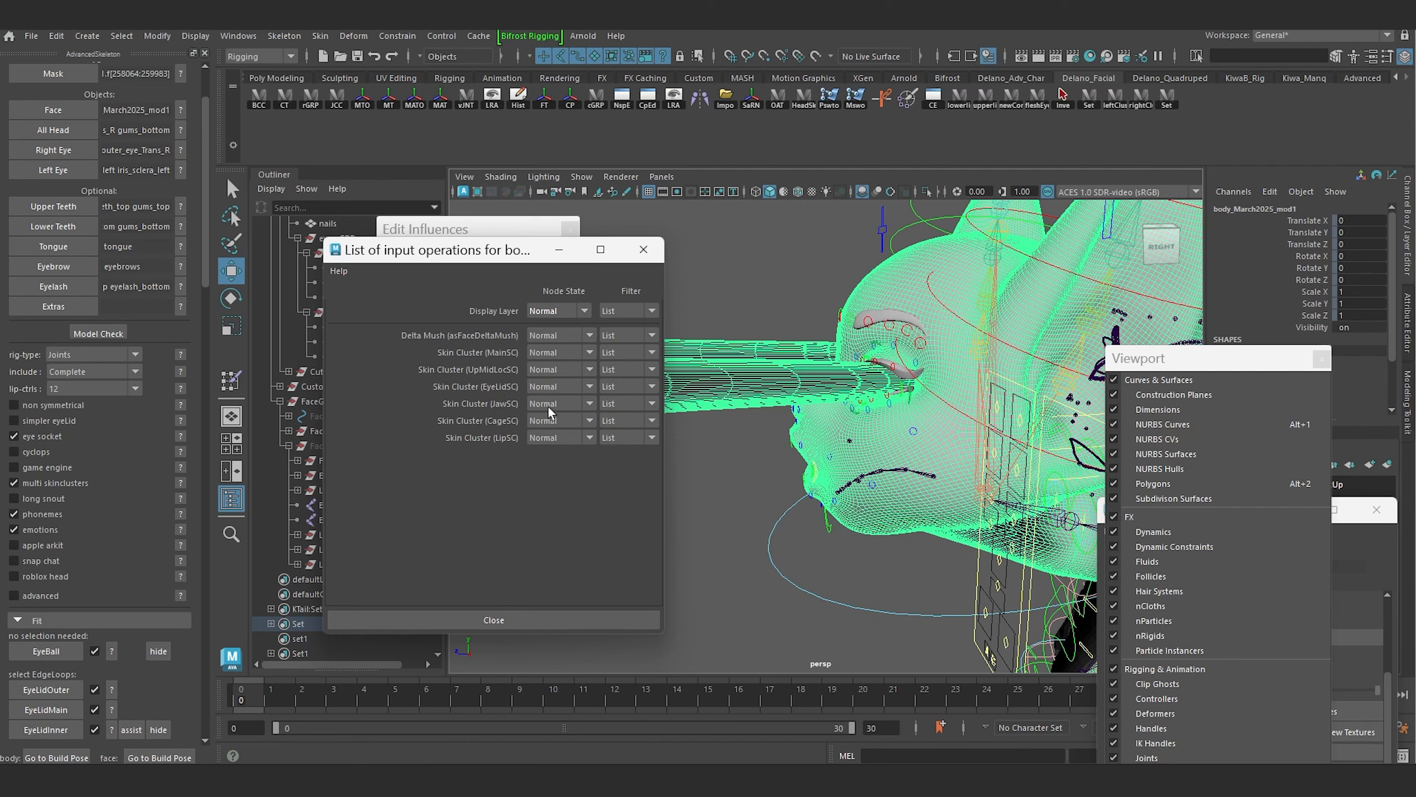
left_click(642, 251)
left_click(954, 59)
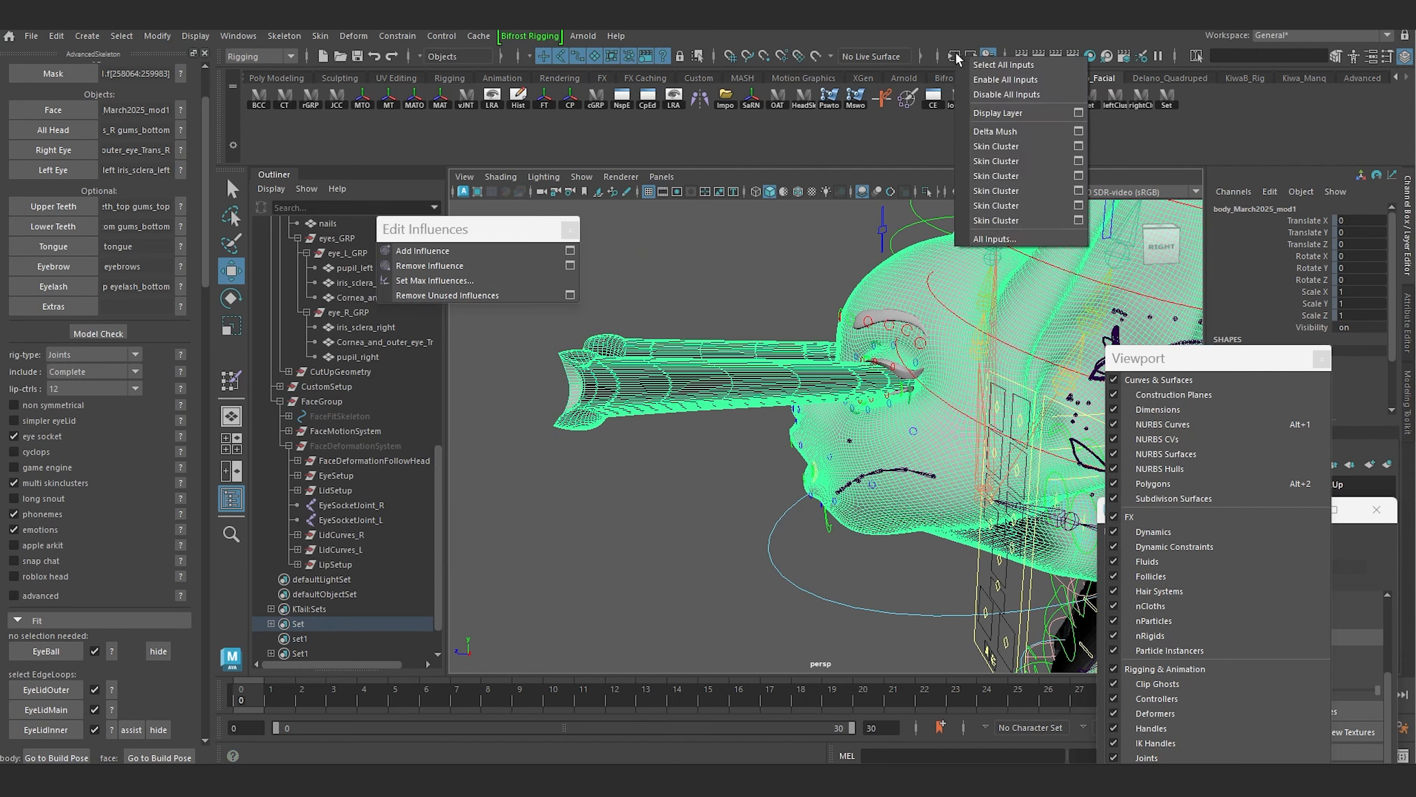
Step: Clear the selection and inspect the stretched eye socket geometry close up
left_click(686, 307)
left_click_drag(686, 307, 698, 354, "alt")
scroll(681, 371, "up", 8)
scroll(798, 397, "down", 5)
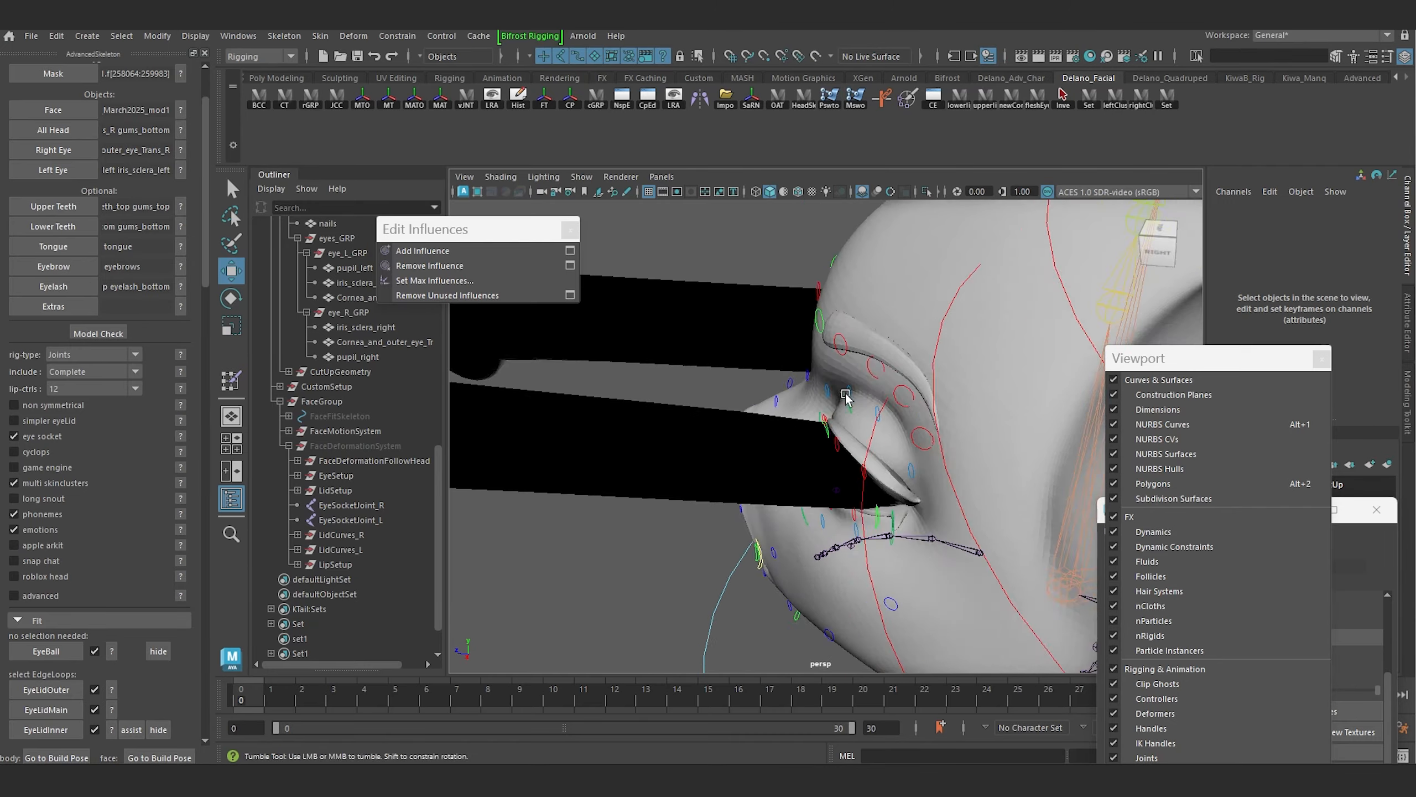
Step: Select the body mesh and isolate it in the viewport
left_click_drag(847, 395, 875, 377, "alt")
left_click_drag(819, 423, 867, 471, "alt")
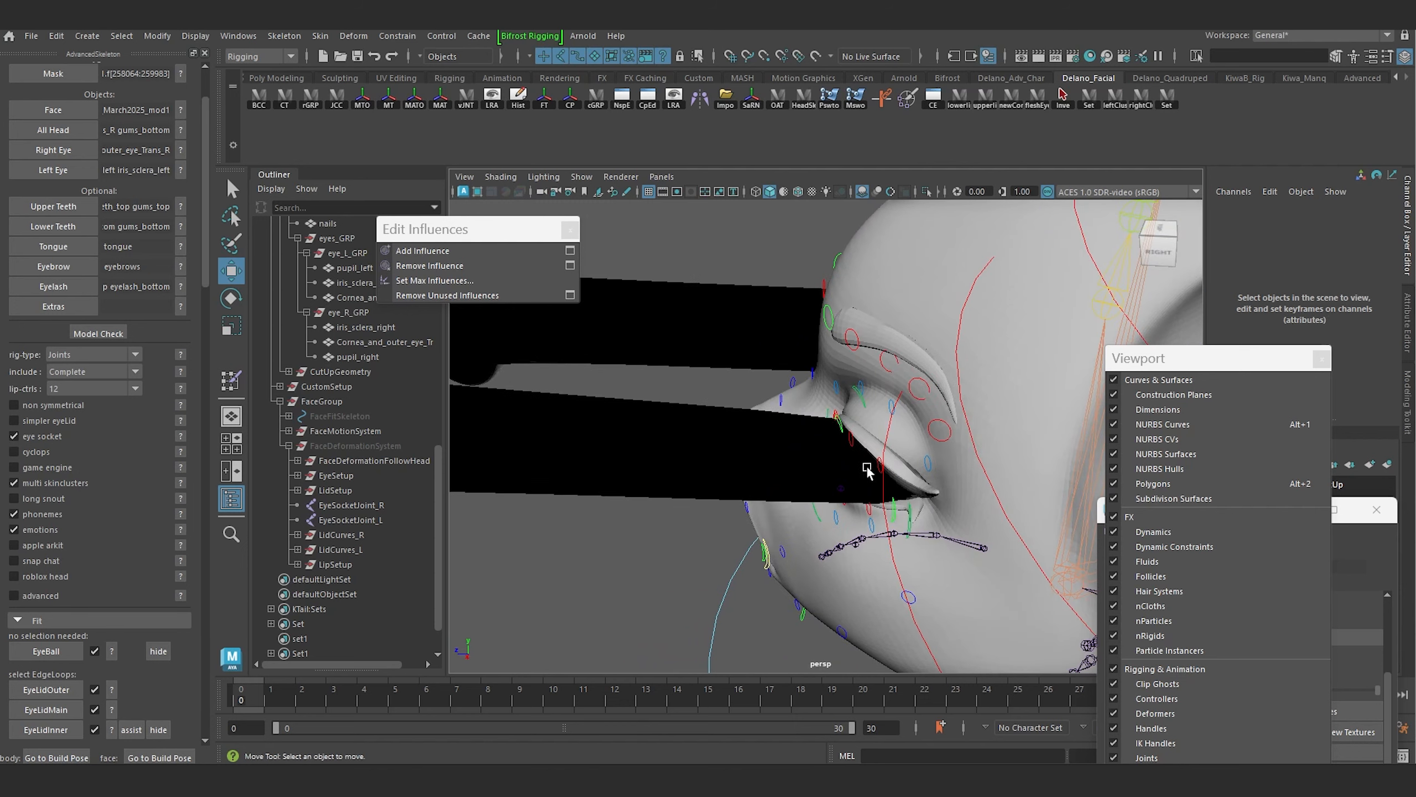
middle_click_drag(829, 461, 875, 383, "alt")
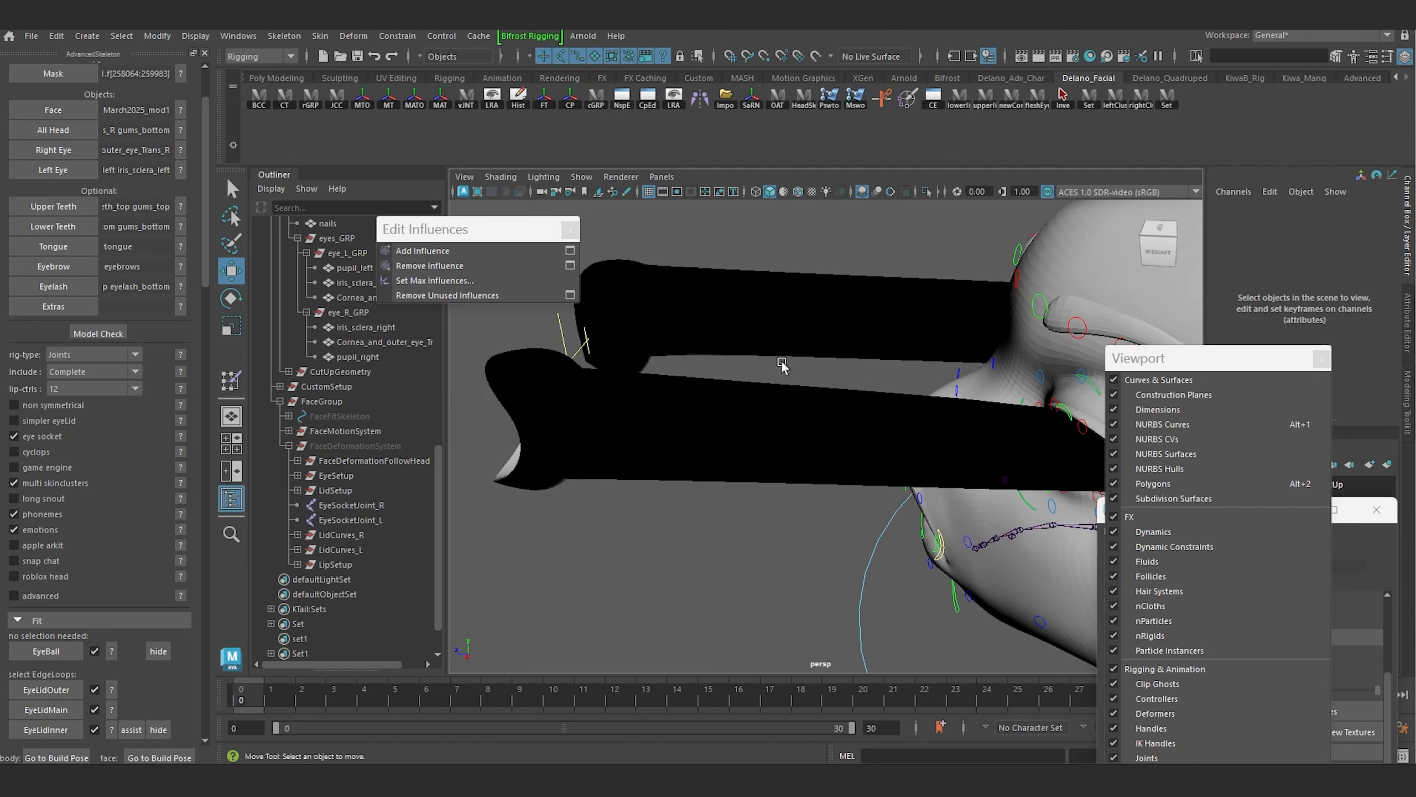
left_click_drag(781, 366, 768, 413, "alt")
left_click(736, 399)
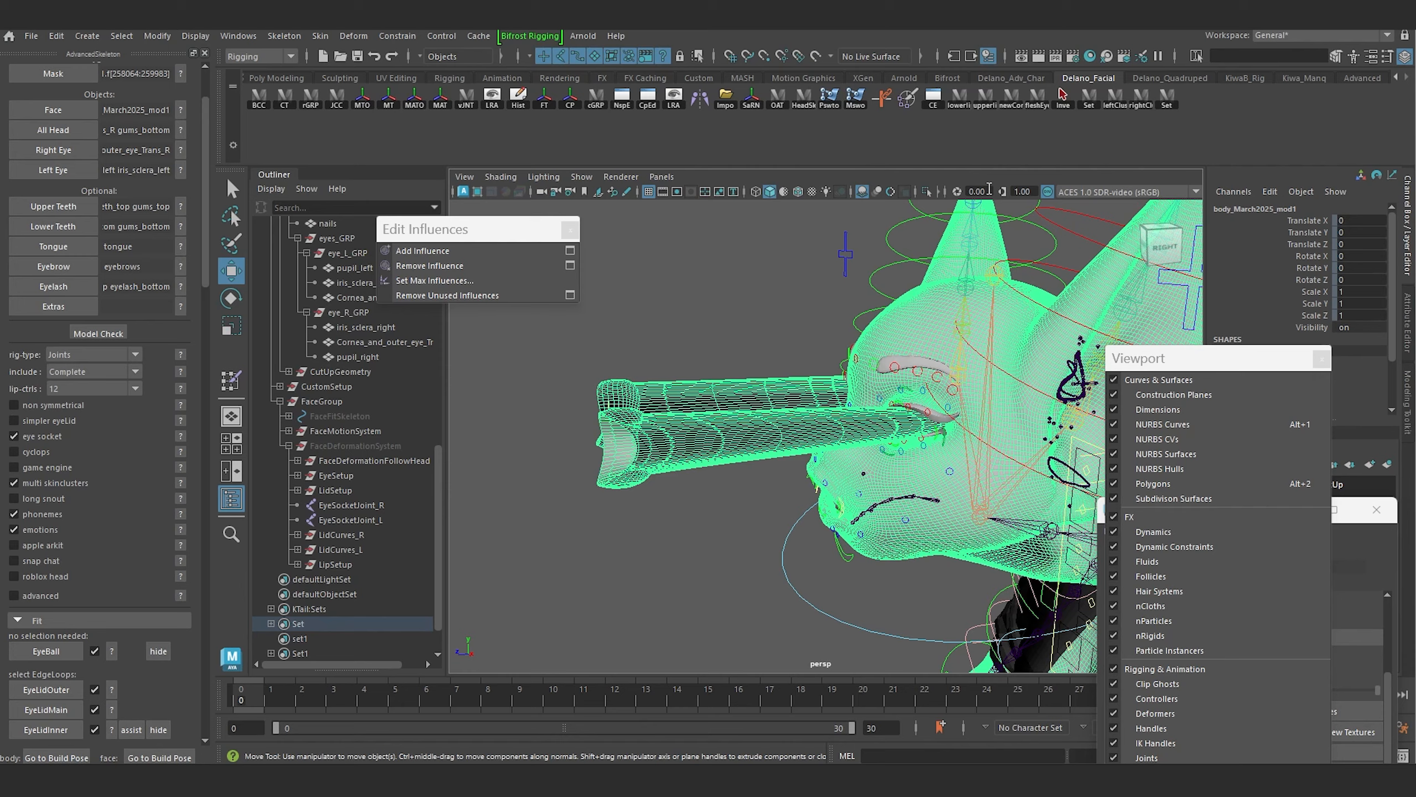
left_click(925, 193)
Step: Select the body mesh faces around the eyes and sockets and isolate only that region in the viewport
scroll(916, 351, "down", 3)
left_click_drag(917, 351, 848, 381, "alt")
scroll(855, 363, "up", 3)
right_click_drag(847, 339, 838, 395)
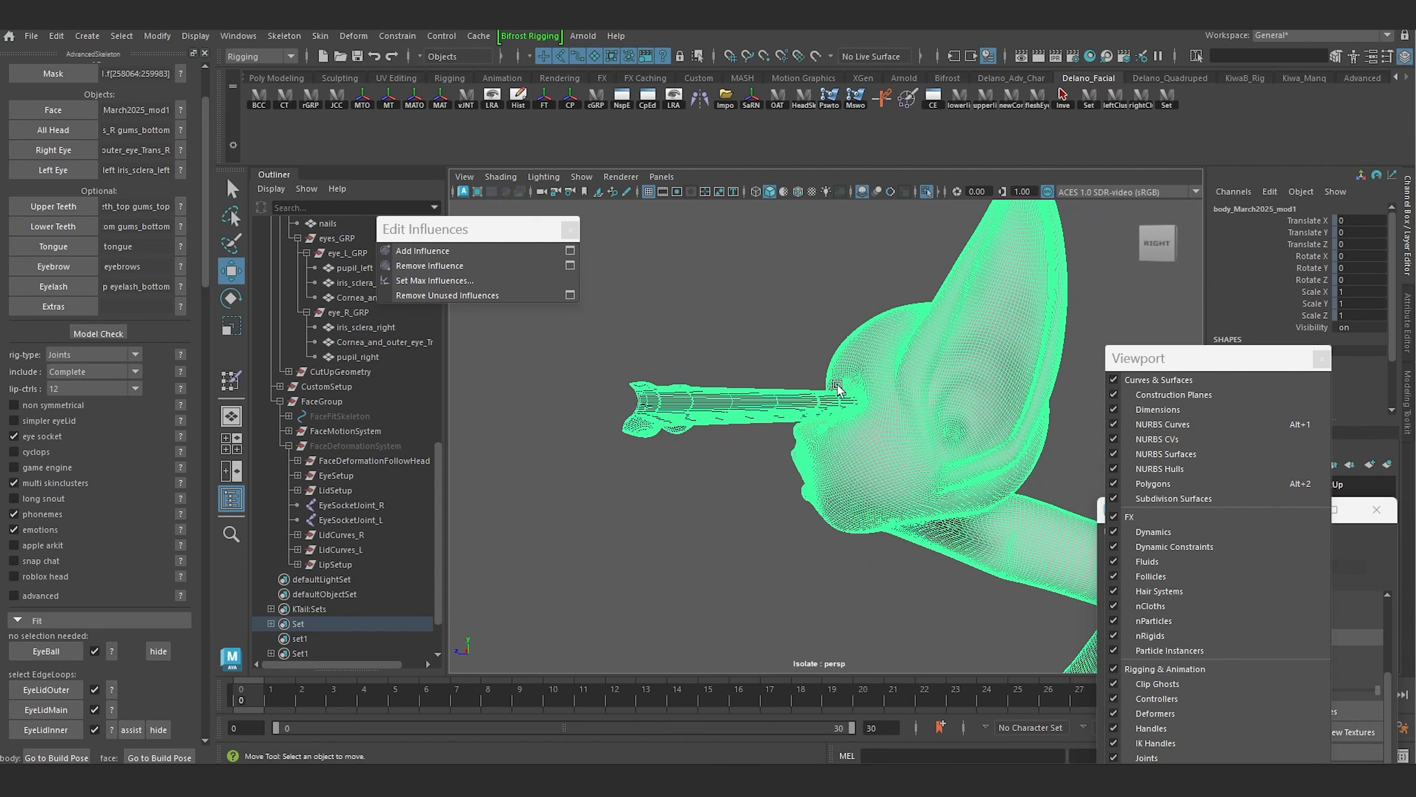
left_click(881, 453)
left_click(926, 192)
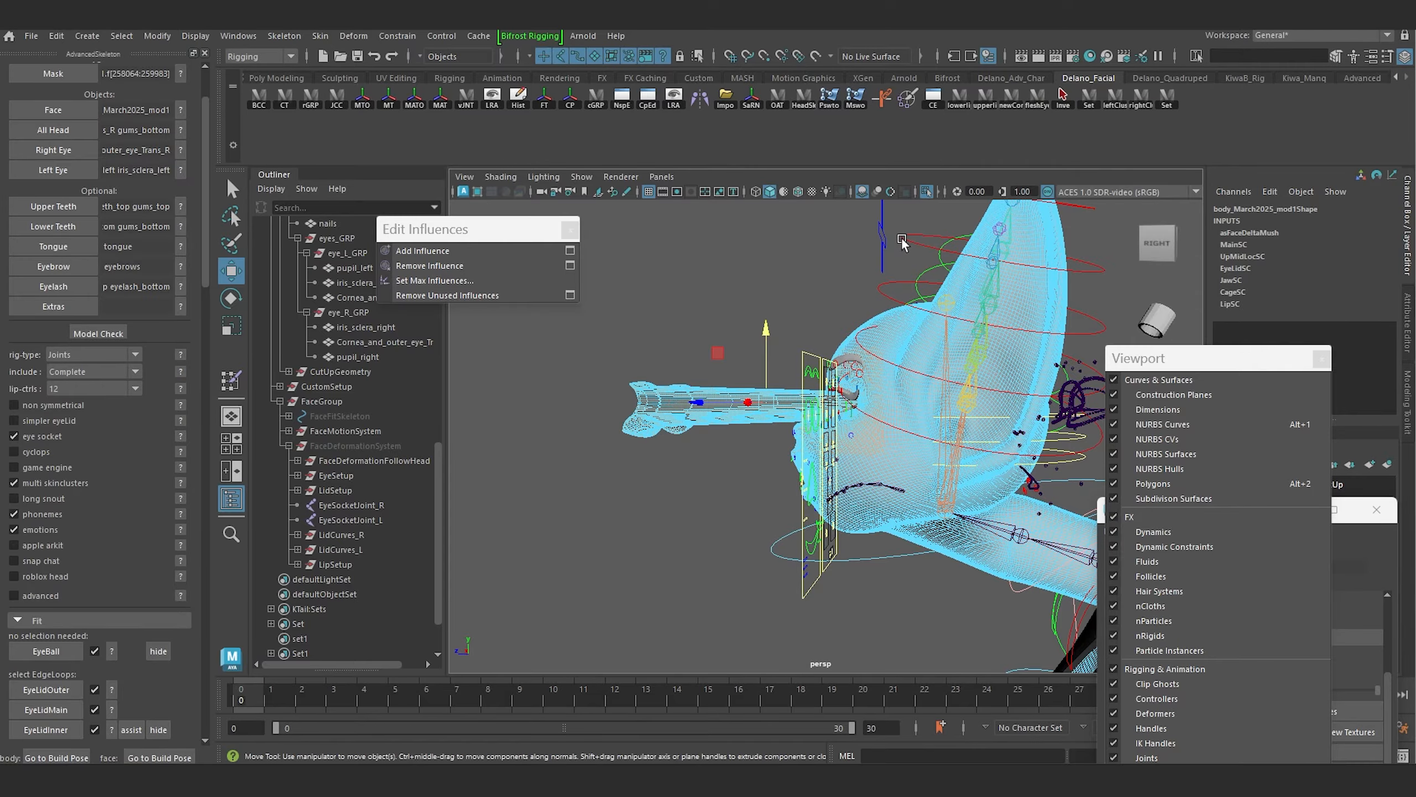
scroll(828, 371, "up", 6)
left_click_drag(828, 373, 681, 372, "alt")
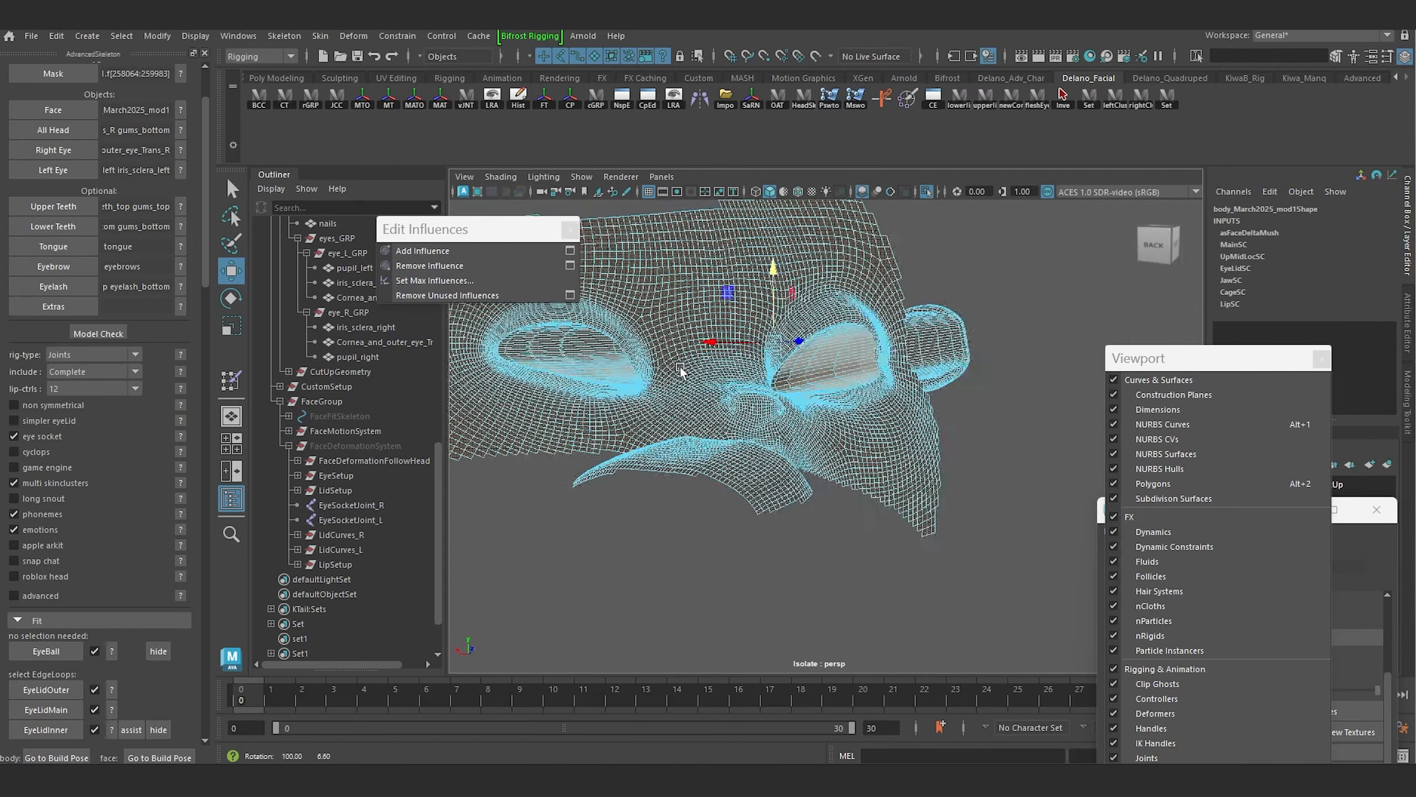
Step: Start painting skin weights on the body mesh and choose the EyeSocketJoint_L influence of the EyeLidSC cluster
middle_click_drag(681, 371, 845, 361, "alt")
scroll(808, 358, "up", 5)
left_click_drag(808, 357, 928, 354, "alt")
scroll(783, 303, "down", 6)
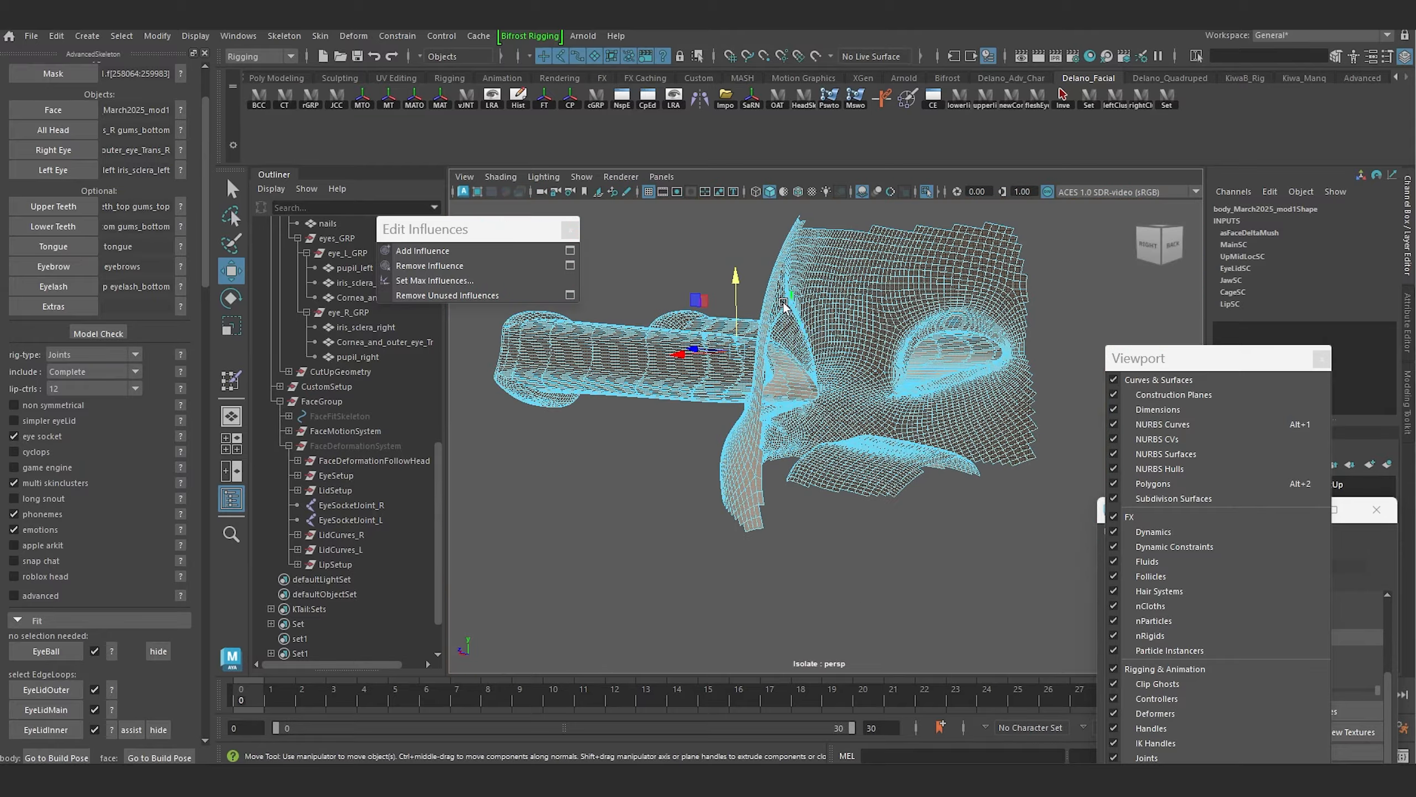
left_click_drag(784, 303, 770, 306, "alt")
left_click(776, 236)
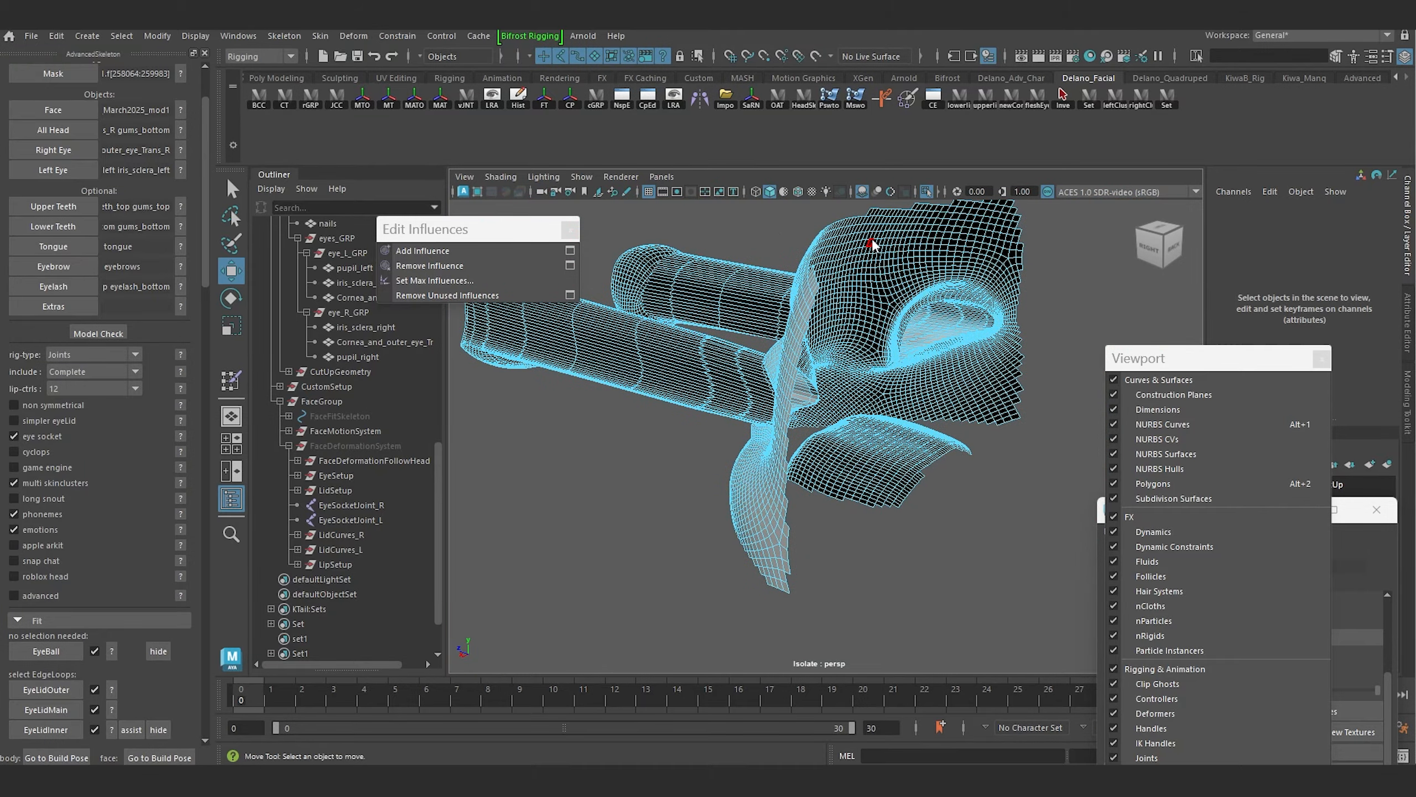
right_click_drag(873, 244, 884, 241)
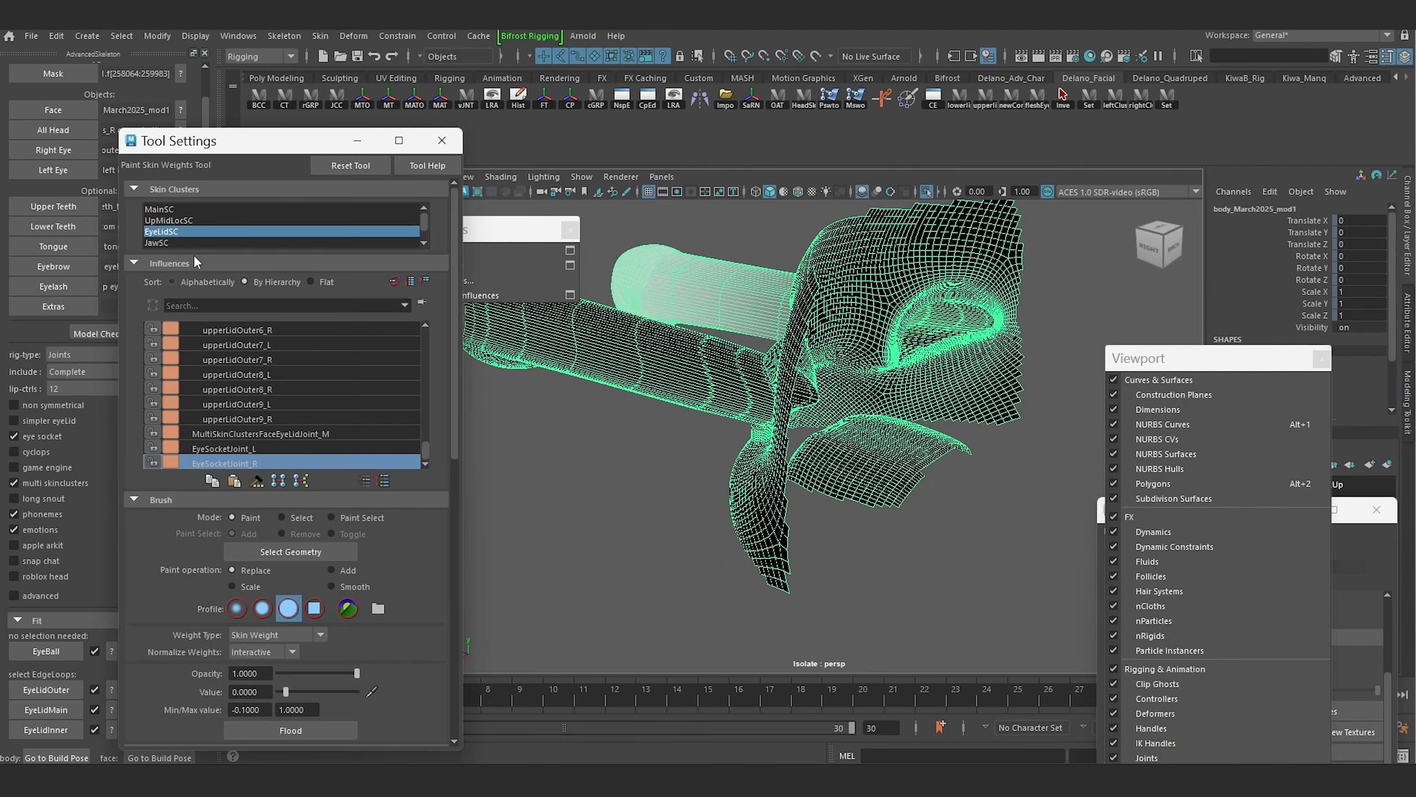
left_click(223, 449)
Step: Switch to vertex selection and select the vertices of the stretched left inner eye socket
mouse_move(604, 385)
left_mouse_down("alt")
mouse_move(733, 456)
mouse_move(587, 373)
mouse_move(620, 389)
mouse_move(619, 405)
mouse_move(816, 433)
mouse_move(742, 410)
mouse_move(718, 480)
mouse_move(714, 462)
left_mouse_up("alt")
key("w")
right_click_drag(697, 339, 697, 424)
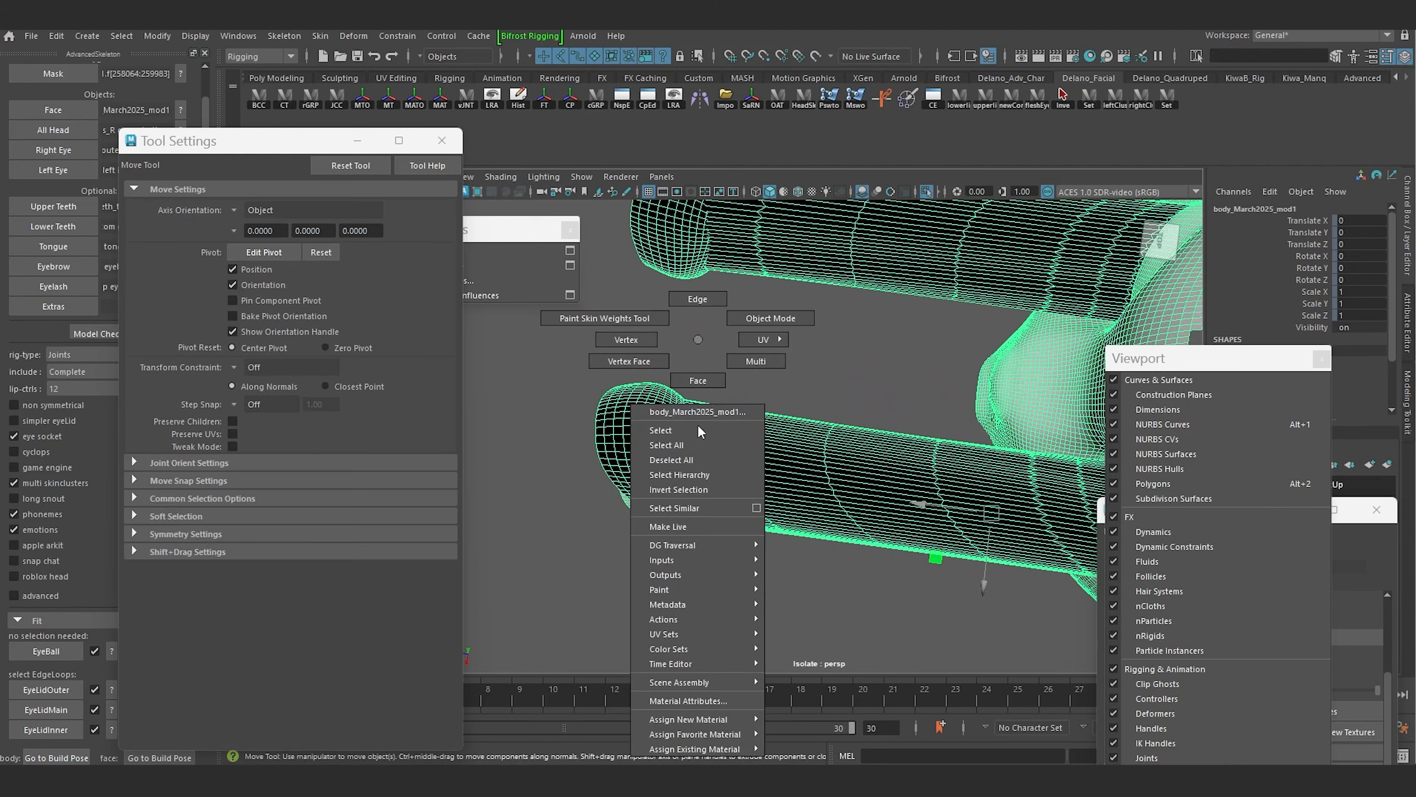
right_click_drag(639, 341, 638, 341)
left_click_drag(559, 353, 633, 481)
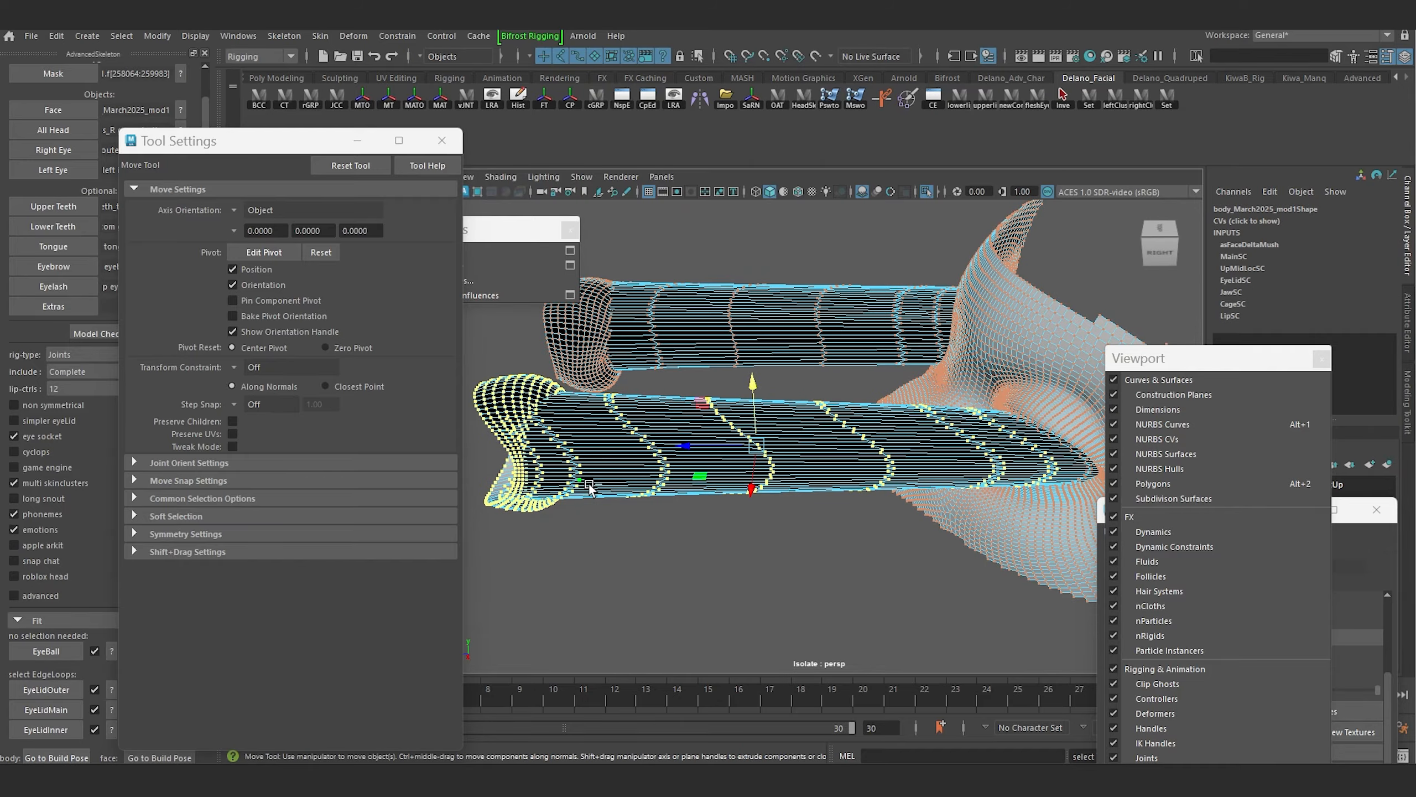
Step: Flood the selected left socket vertices with a replace value of 0 for EyeSocketJoint_L in the EyeLidSC cluster
left_click_drag(689, 433, 489, 366, "alt")
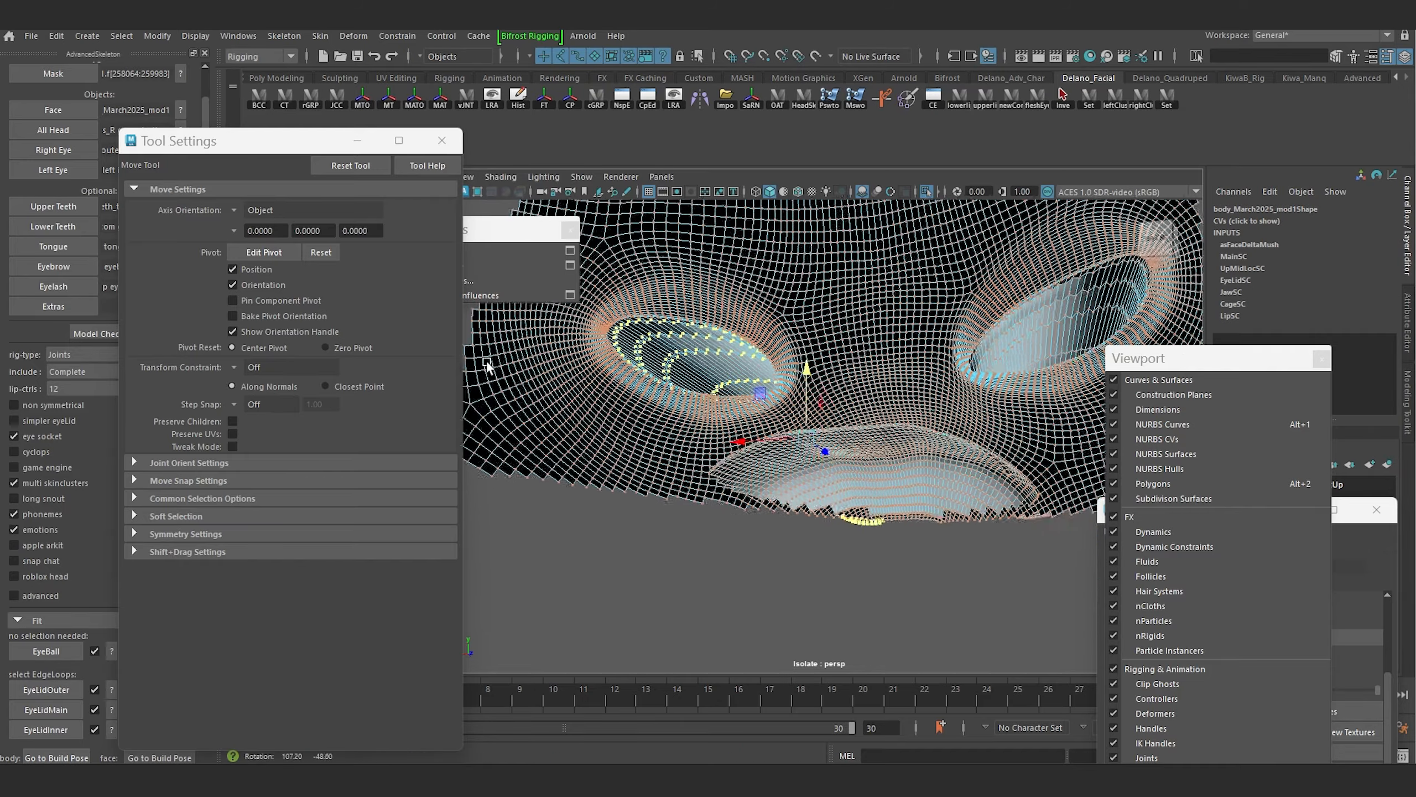
scroll(638, 371, "up", 5)
middle_click_drag(837, 315, 967, 395, "alt")
left_click_drag(966, 395, 828, 409, "alt")
right_click_drag(828, 409, 841, 497, "alt")
scroll(840, 497, "down", 5)
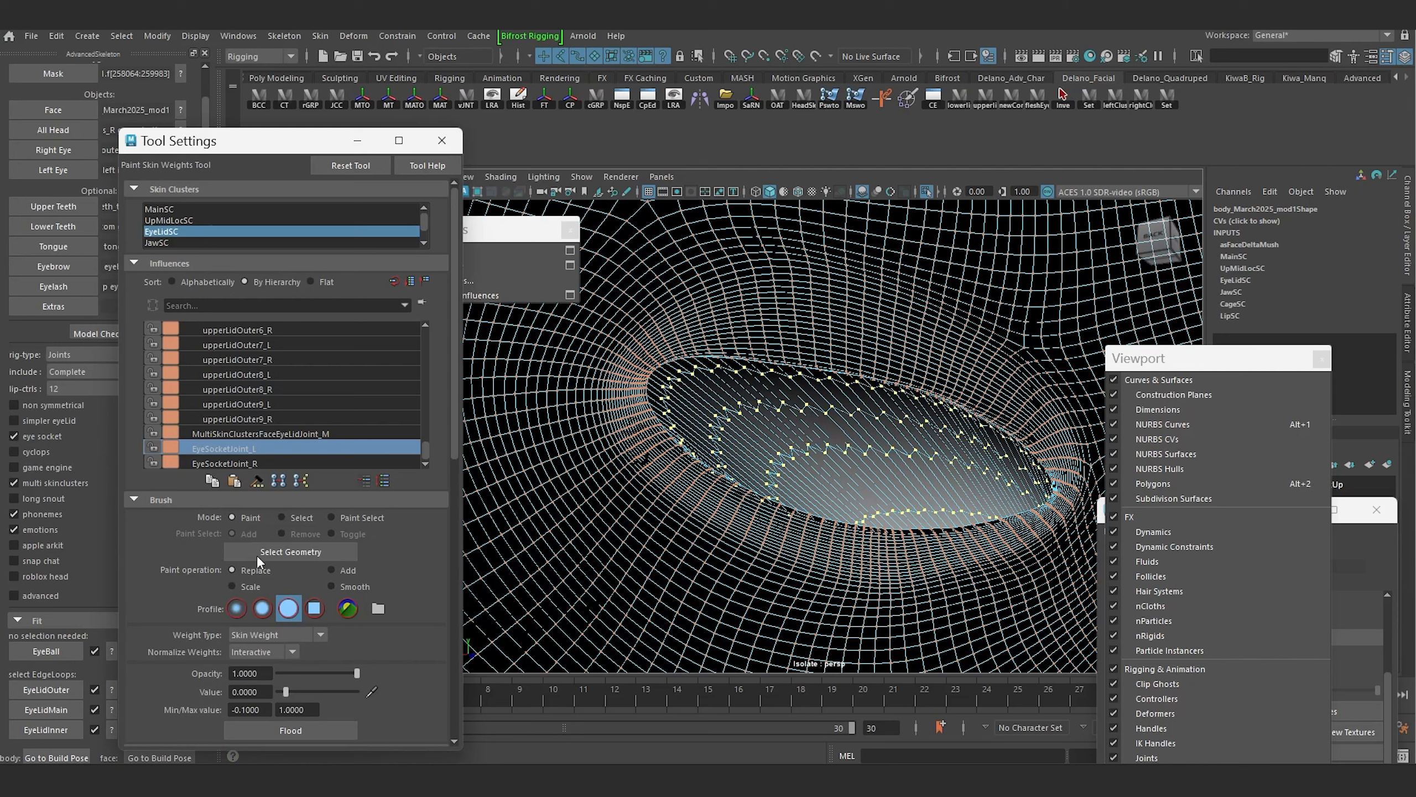
left_click(311, 732)
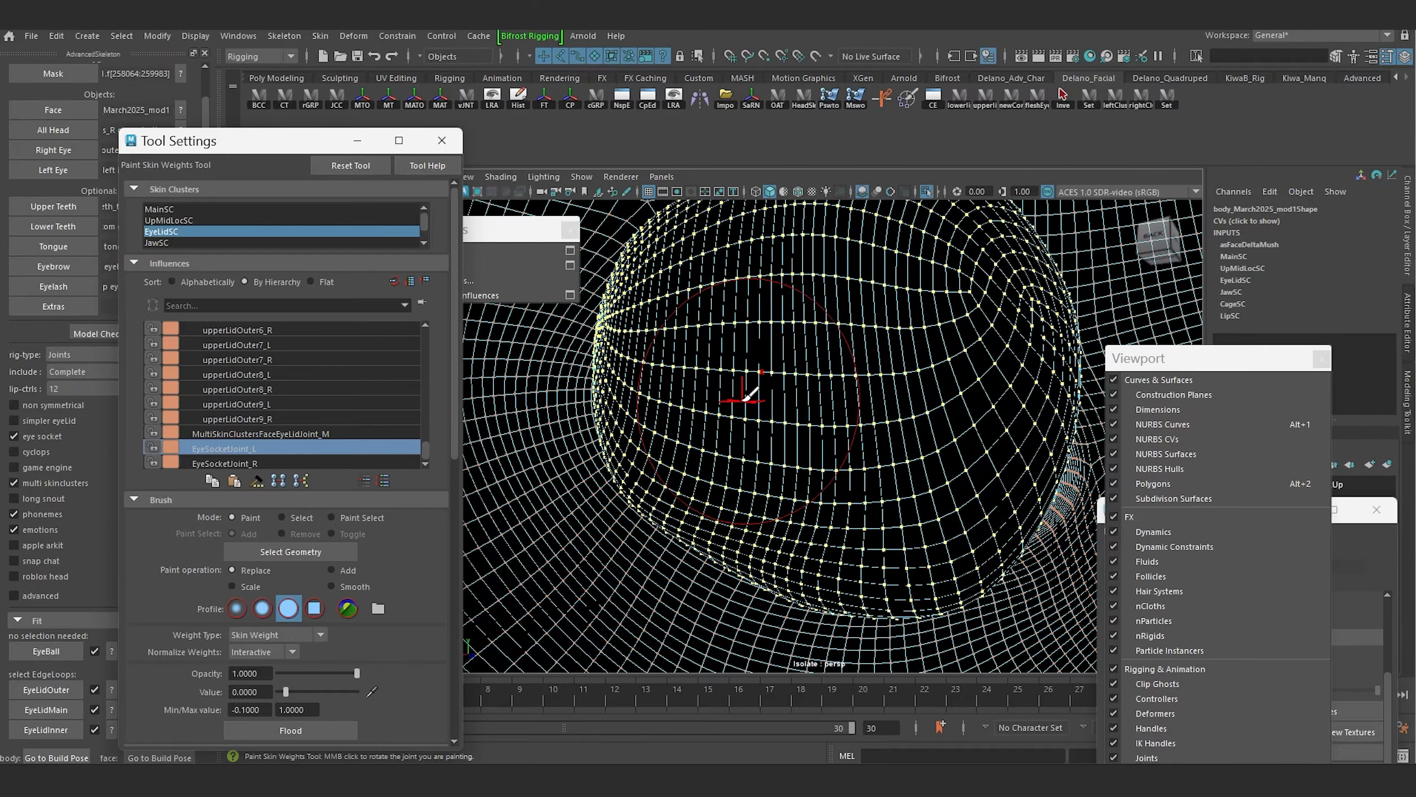
Step: Inspect the left socket from outside, then select the vertices of the stretched right inner eye socket
left_click_drag(740, 396, 842, 491, "alt")
scroll(842, 490, "up", 4)
scroll(903, 373, "down", 8)
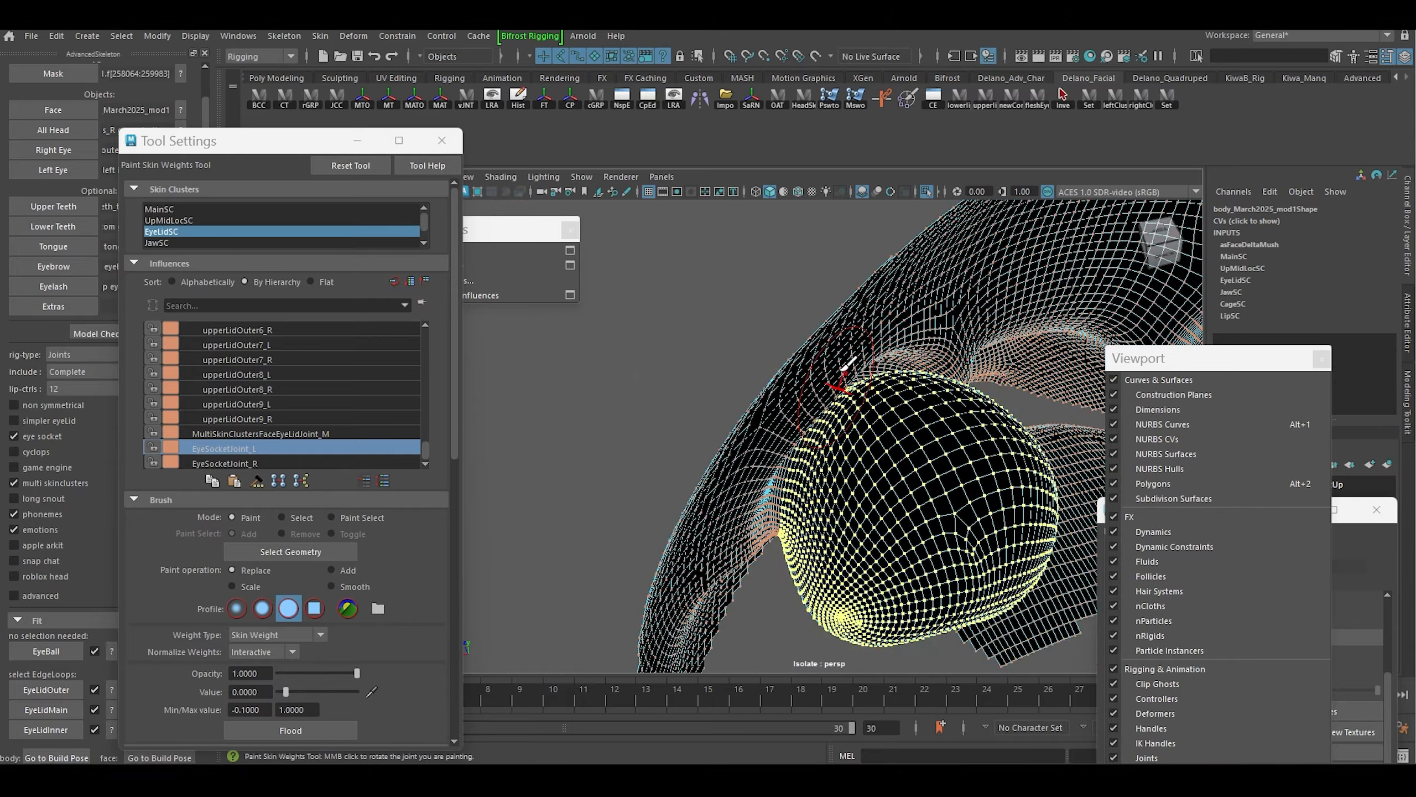
left_click_drag(845, 381, 735, 385, "alt")
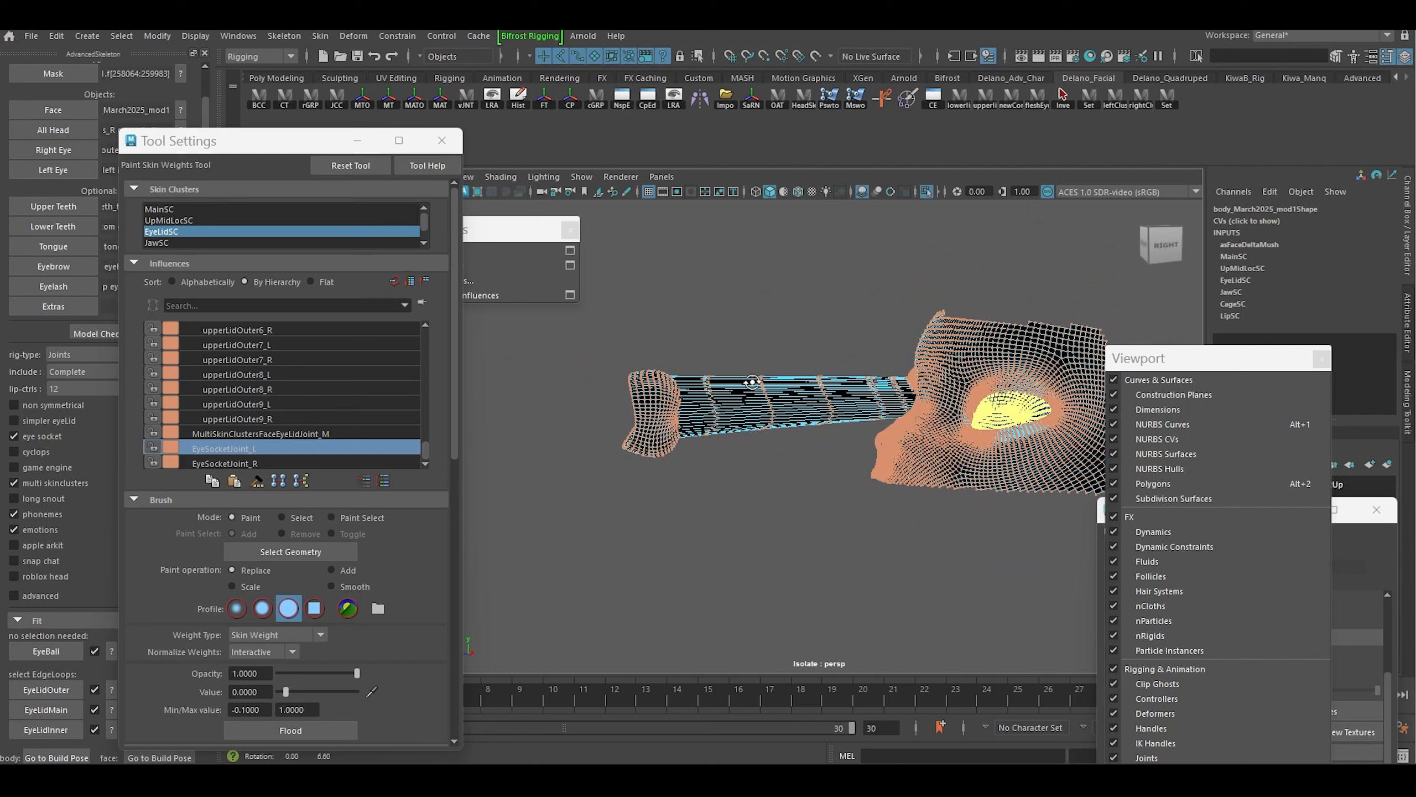
key("w")
mouse_move(667, 339)
right_mouse_down()
mouse_move(666, 380)
mouse_move(635, 342)
right_mouse_up()
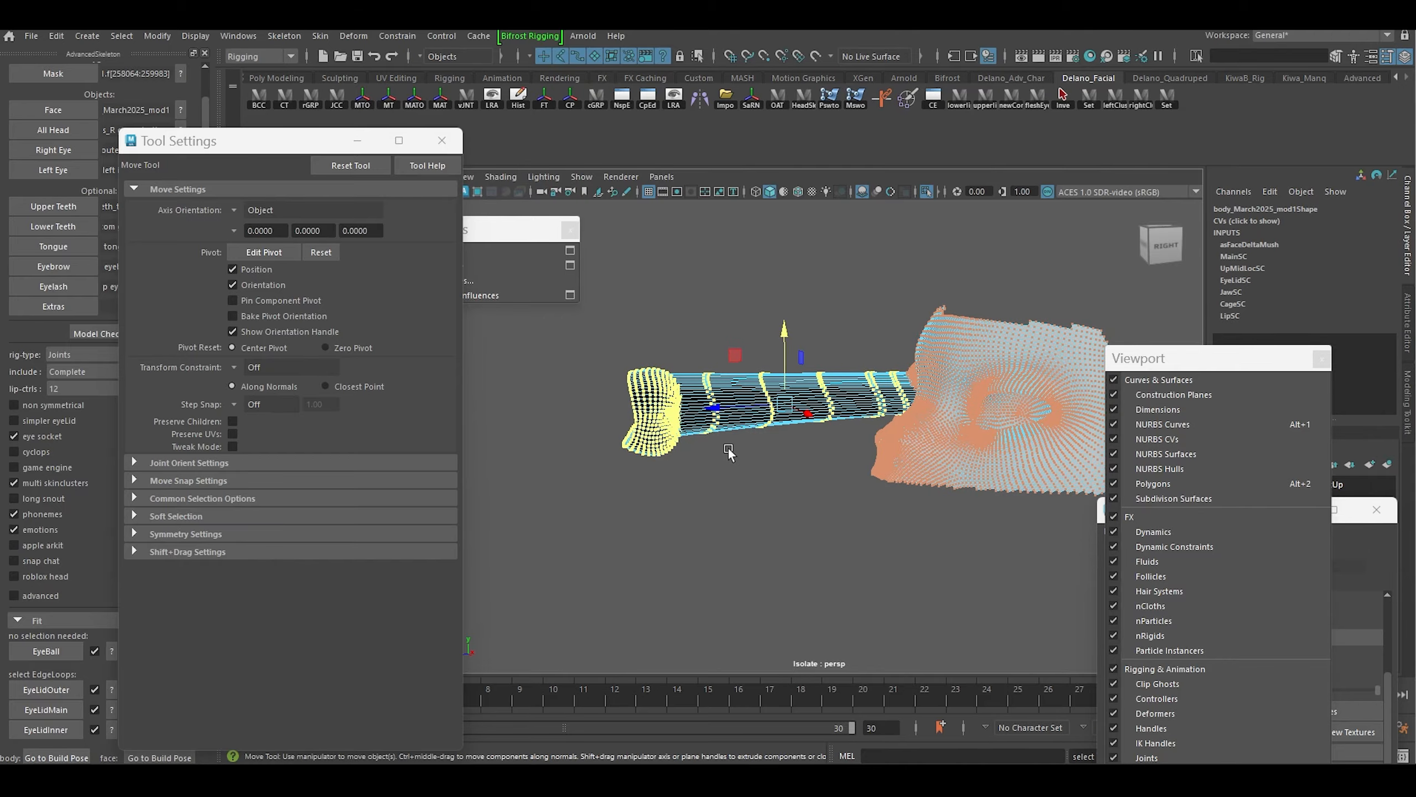
Step: Flood the selected right socket vertices with a replace value of 0 for EyeSocketJoint_R in the EyeLidSC cluster
left_click_drag(839, 456, 585, 447, "alt")
middle_click_drag(848, 400, 755, 417, "alt")
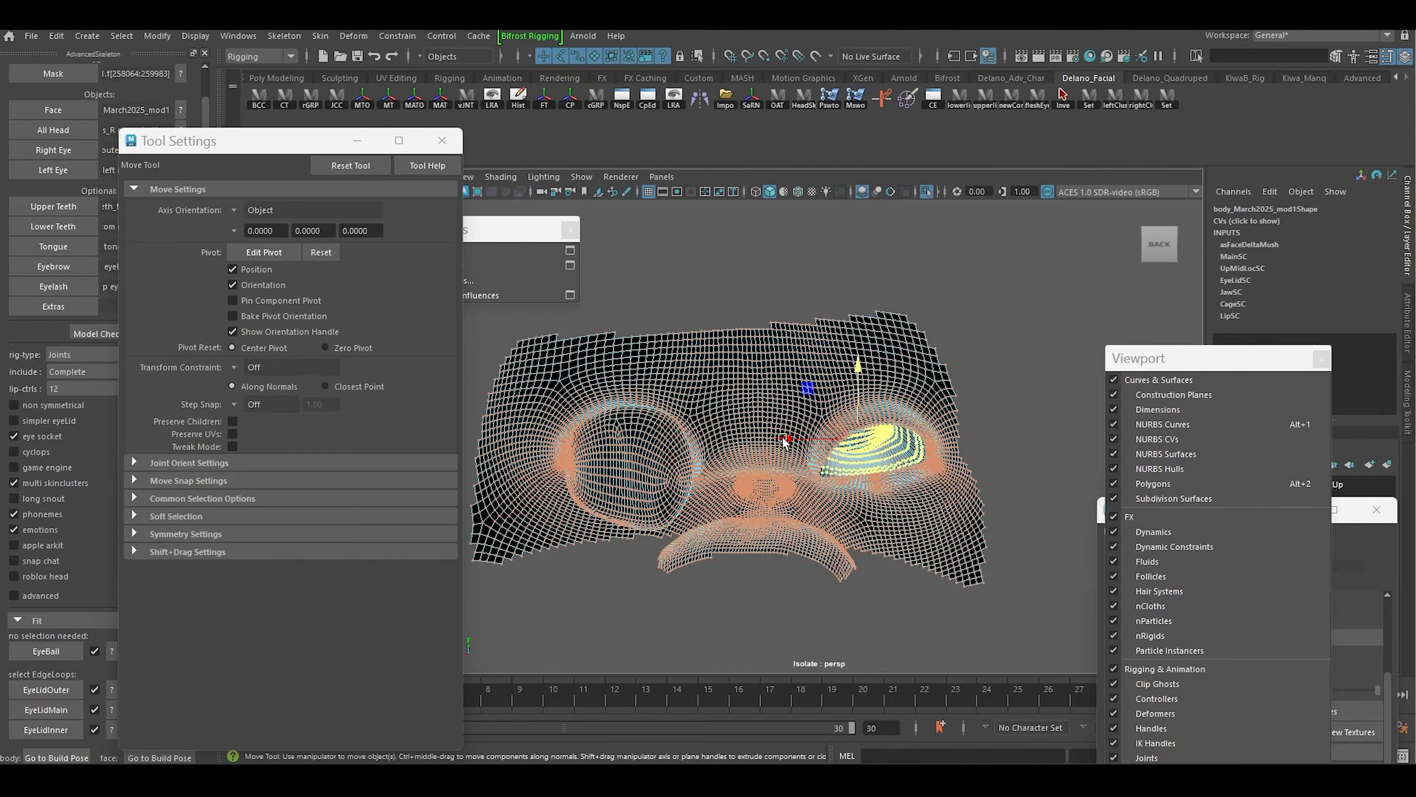
right_click_drag(755, 417, 829, 561, "alt")
left_click_drag(829, 563, 808, 502, "alt")
mouse_move(808, 502)
right_mouse_down("alt")
mouse_move(857, 478)
mouse_move(806, 485)
right_mouse_up("alt")
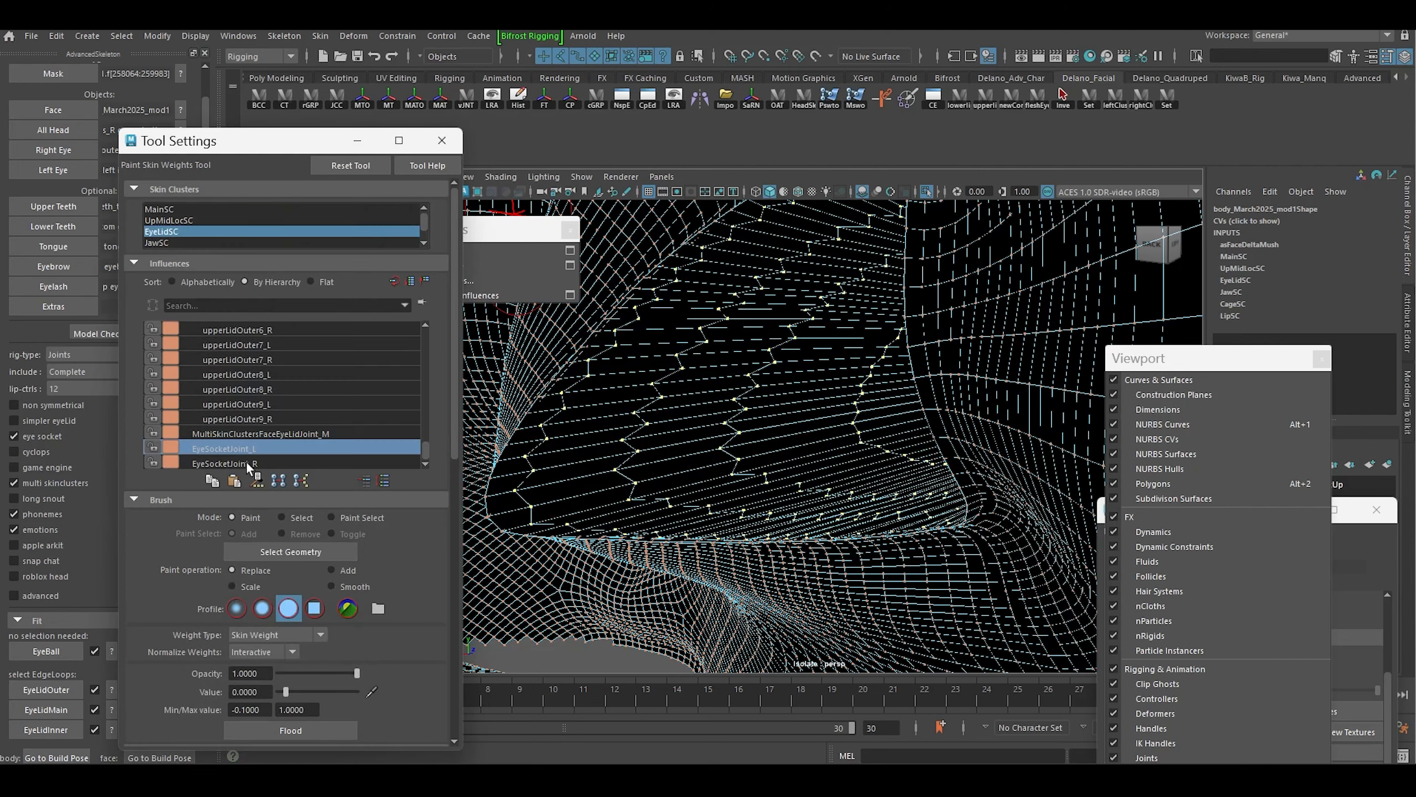
left_click(246, 463)
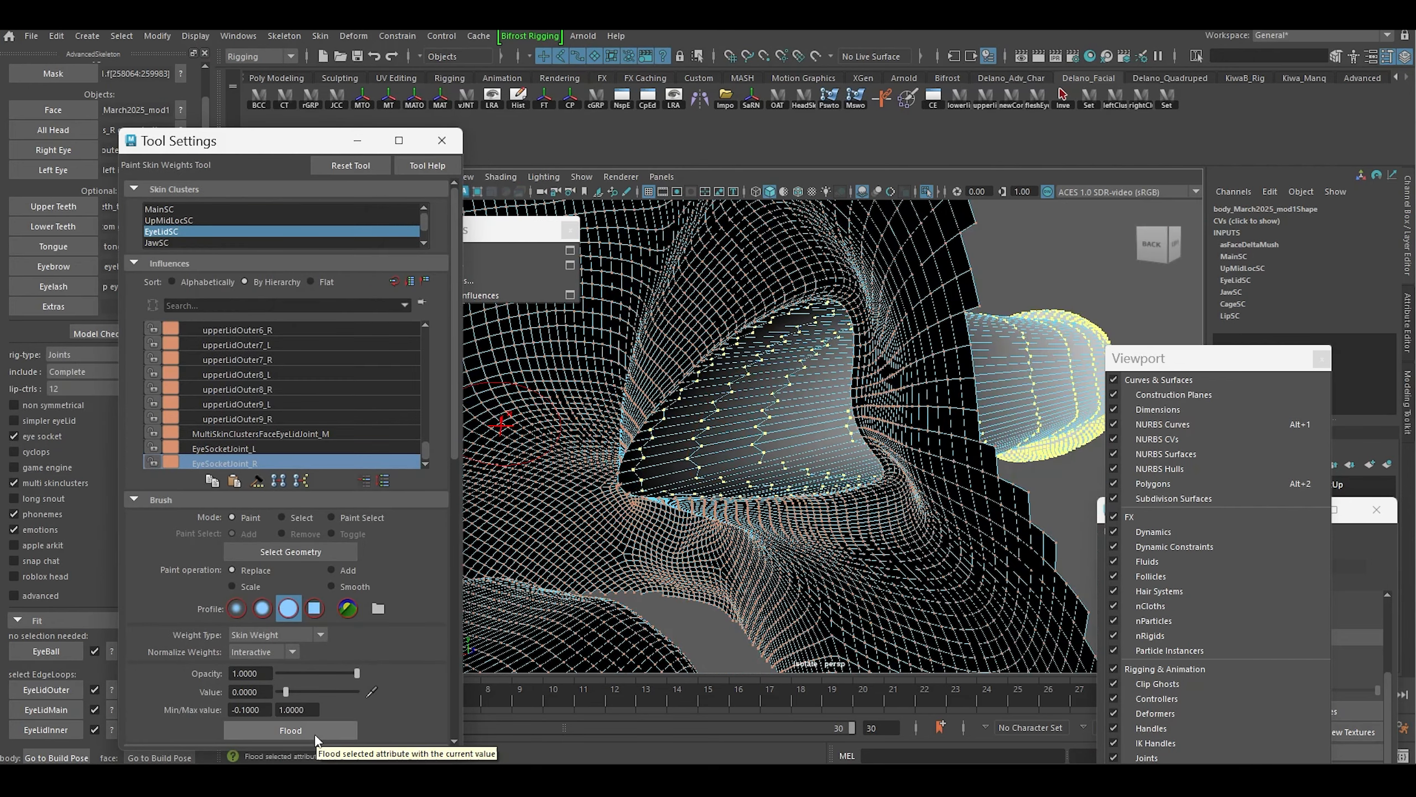
left_click(314, 733)
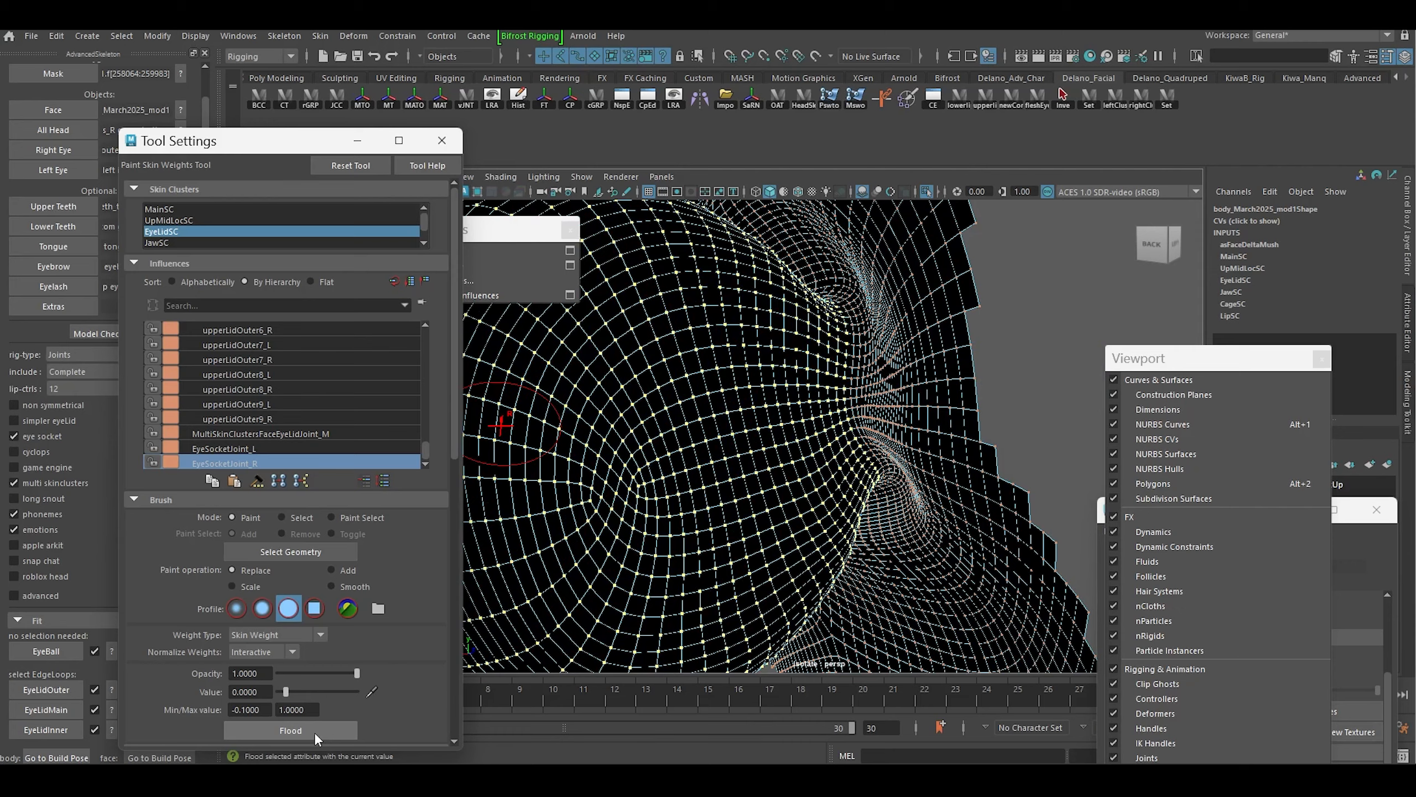
Step: Frame the isolated eye region from the front, leave weight painting and show the whole character again
key("f")
left_click_drag(823, 393, 589, 419, "alt")
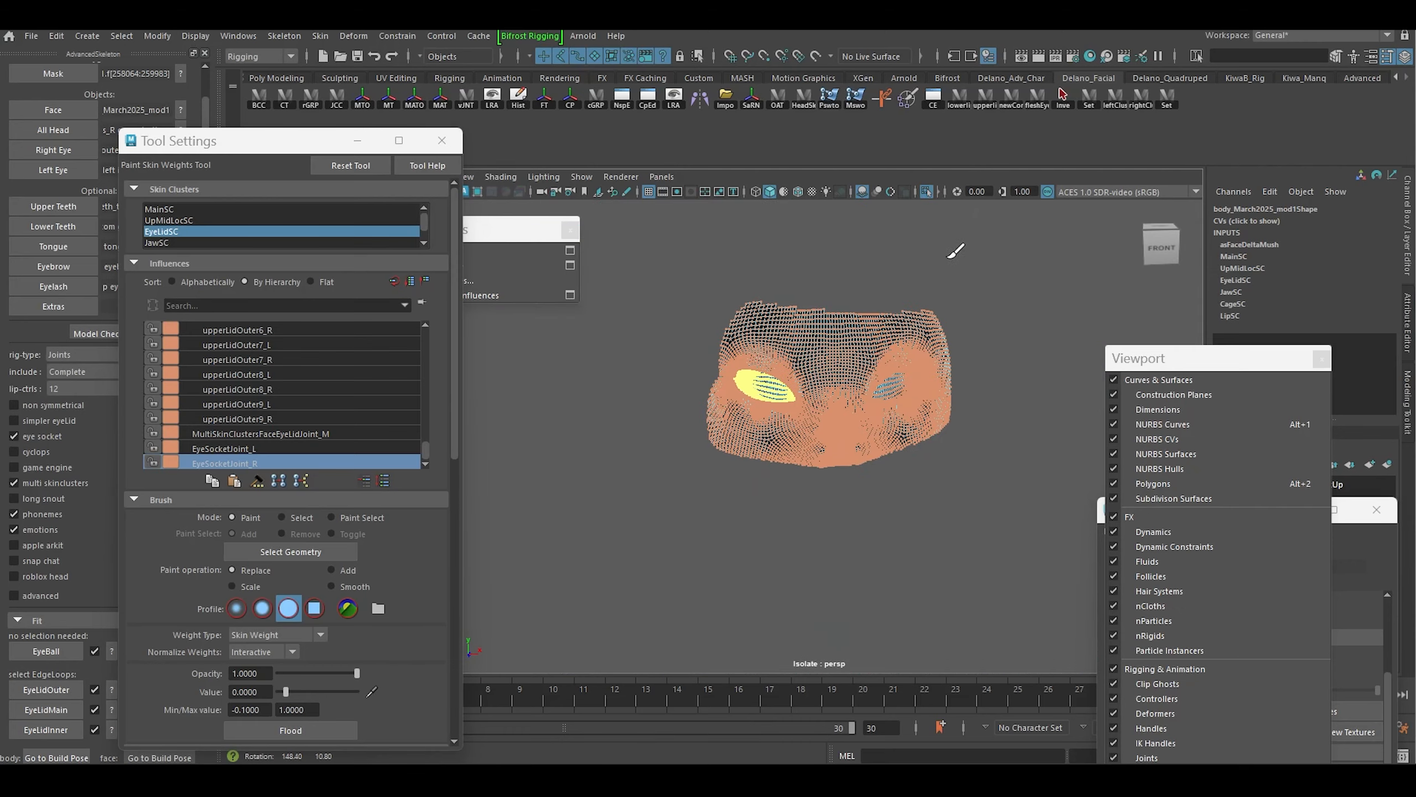
key("w")
left_click(926, 191)
left_click_drag(918, 323, 709, 580, "alt")
Step: Return the body rig to its build pose and move the FKHead_M control to test the head deformation
left_click(647, 484)
left_click(647, 481)
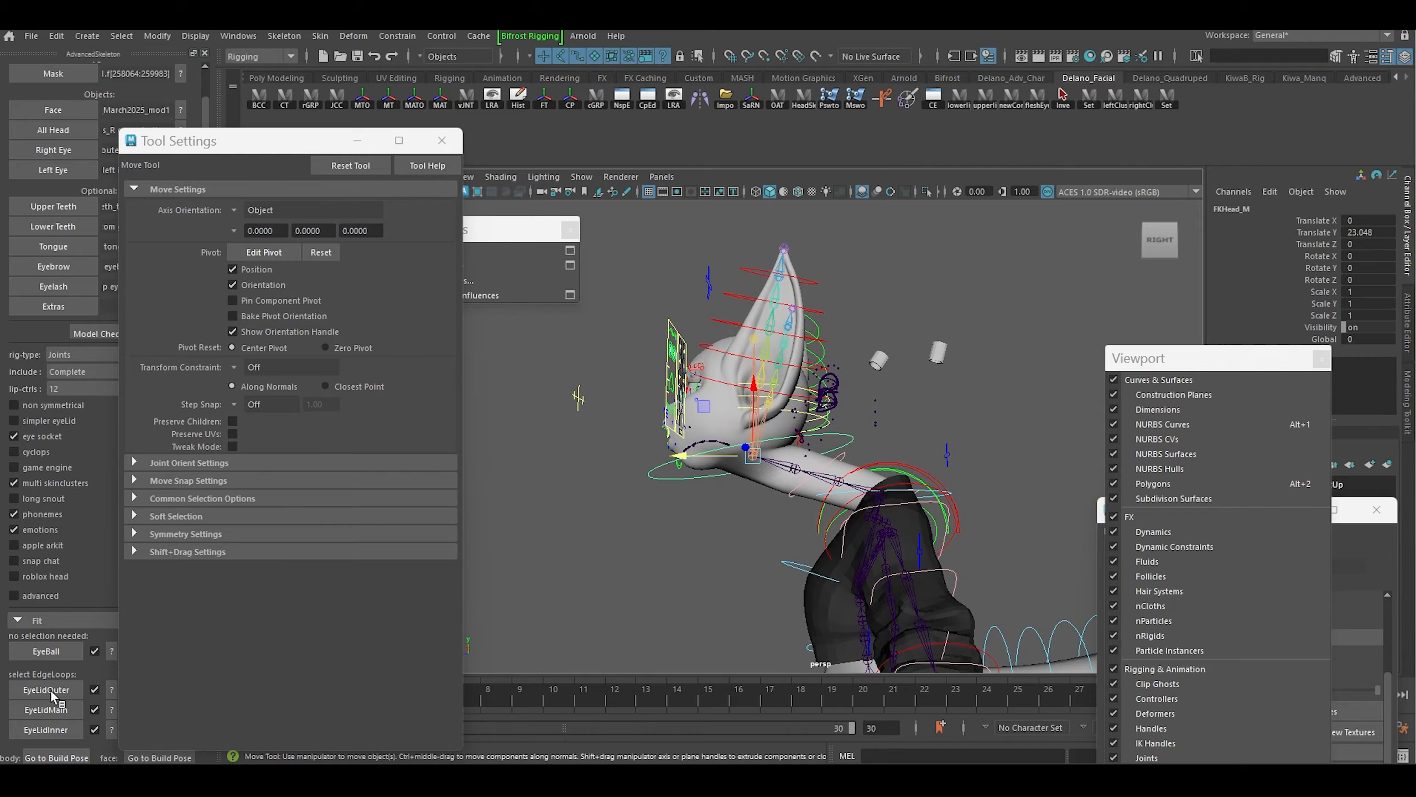
left_click(44, 751)
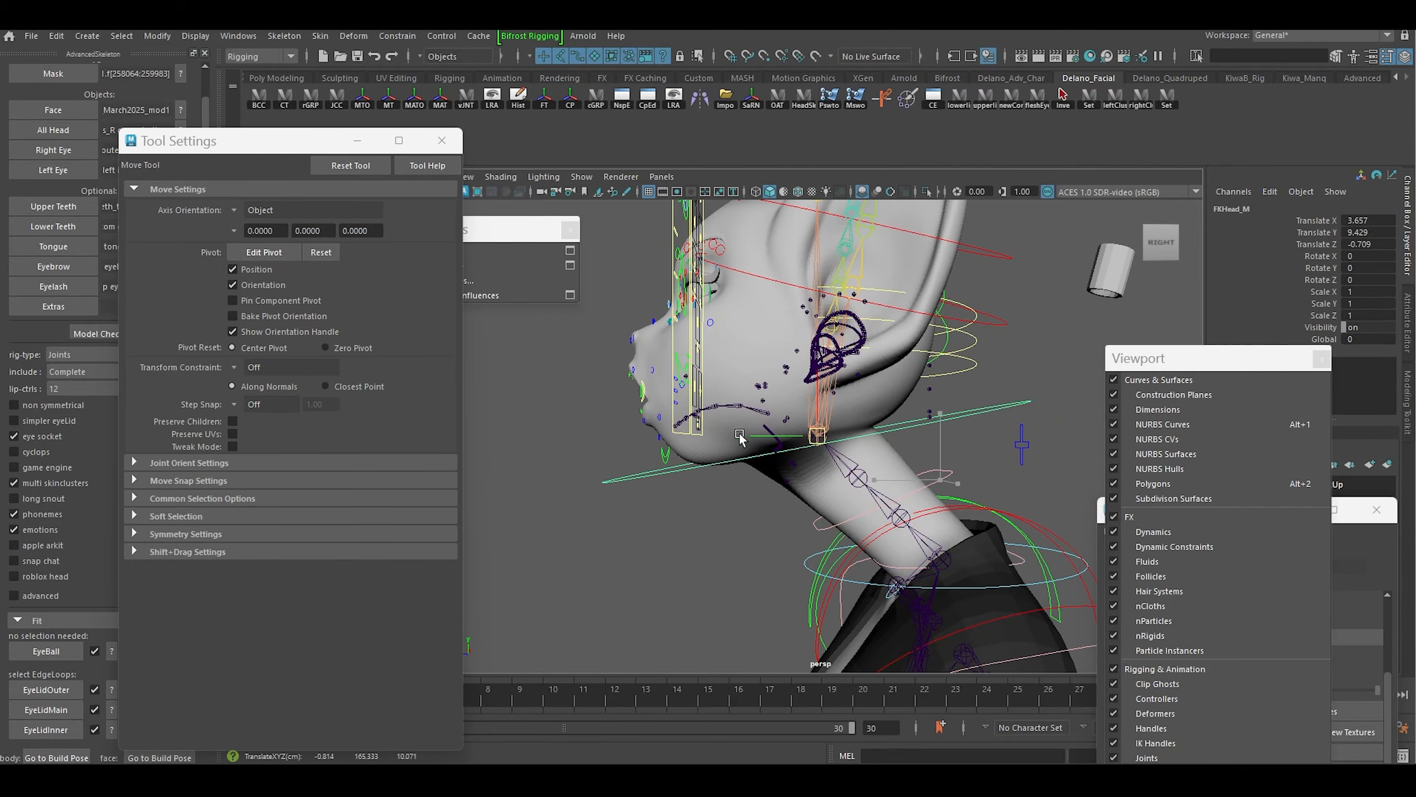
left_click_drag(740, 435, 705, 463)
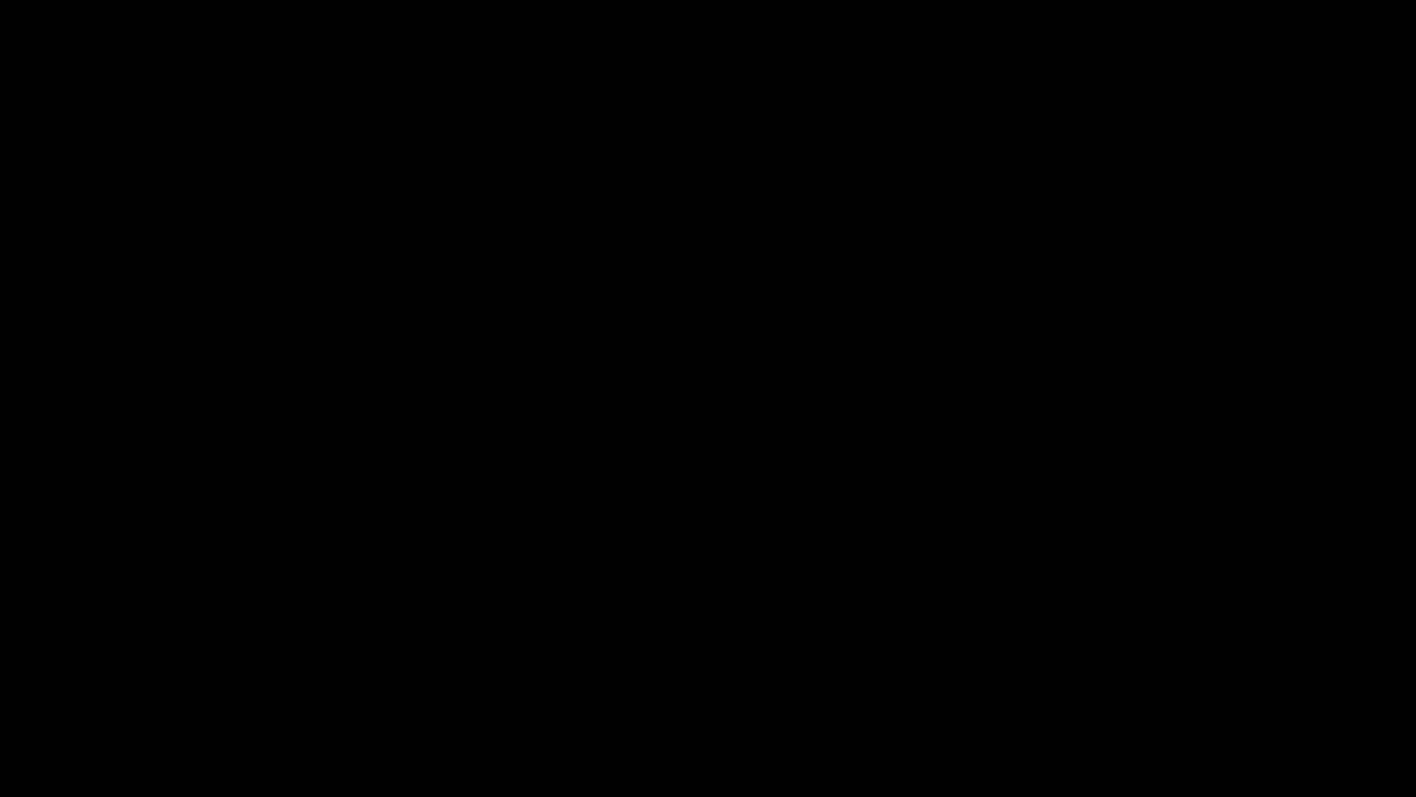